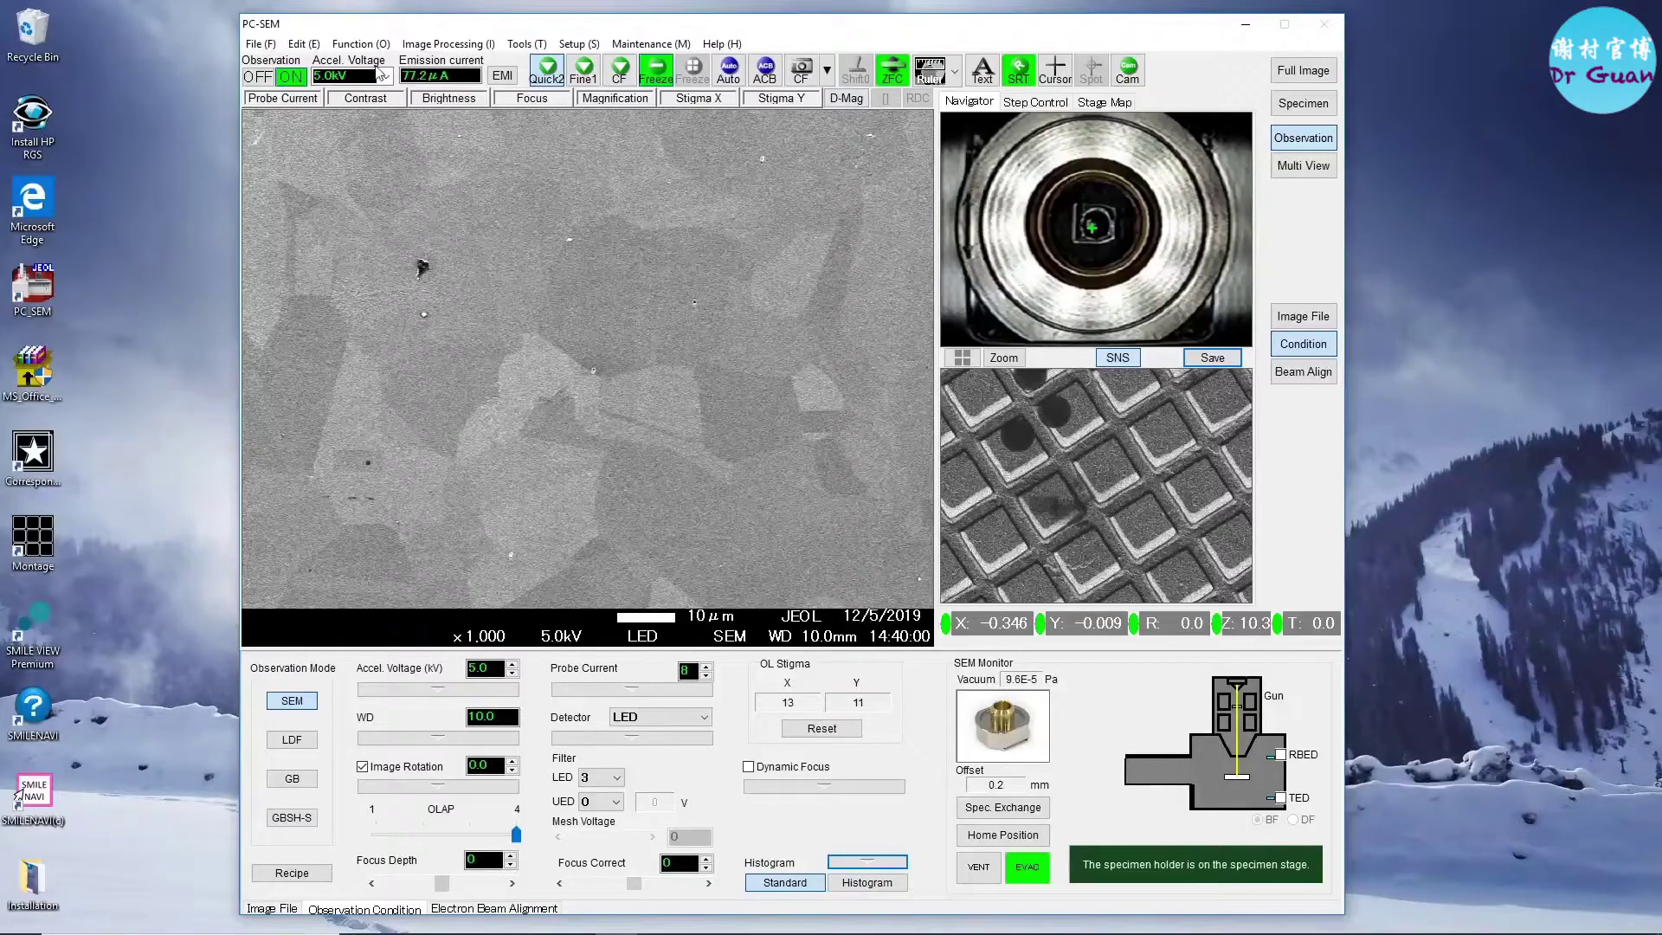
- Insert the RBED detector while monitoring its movement on the side camera, and close the camera view
left_click(1129, 71)
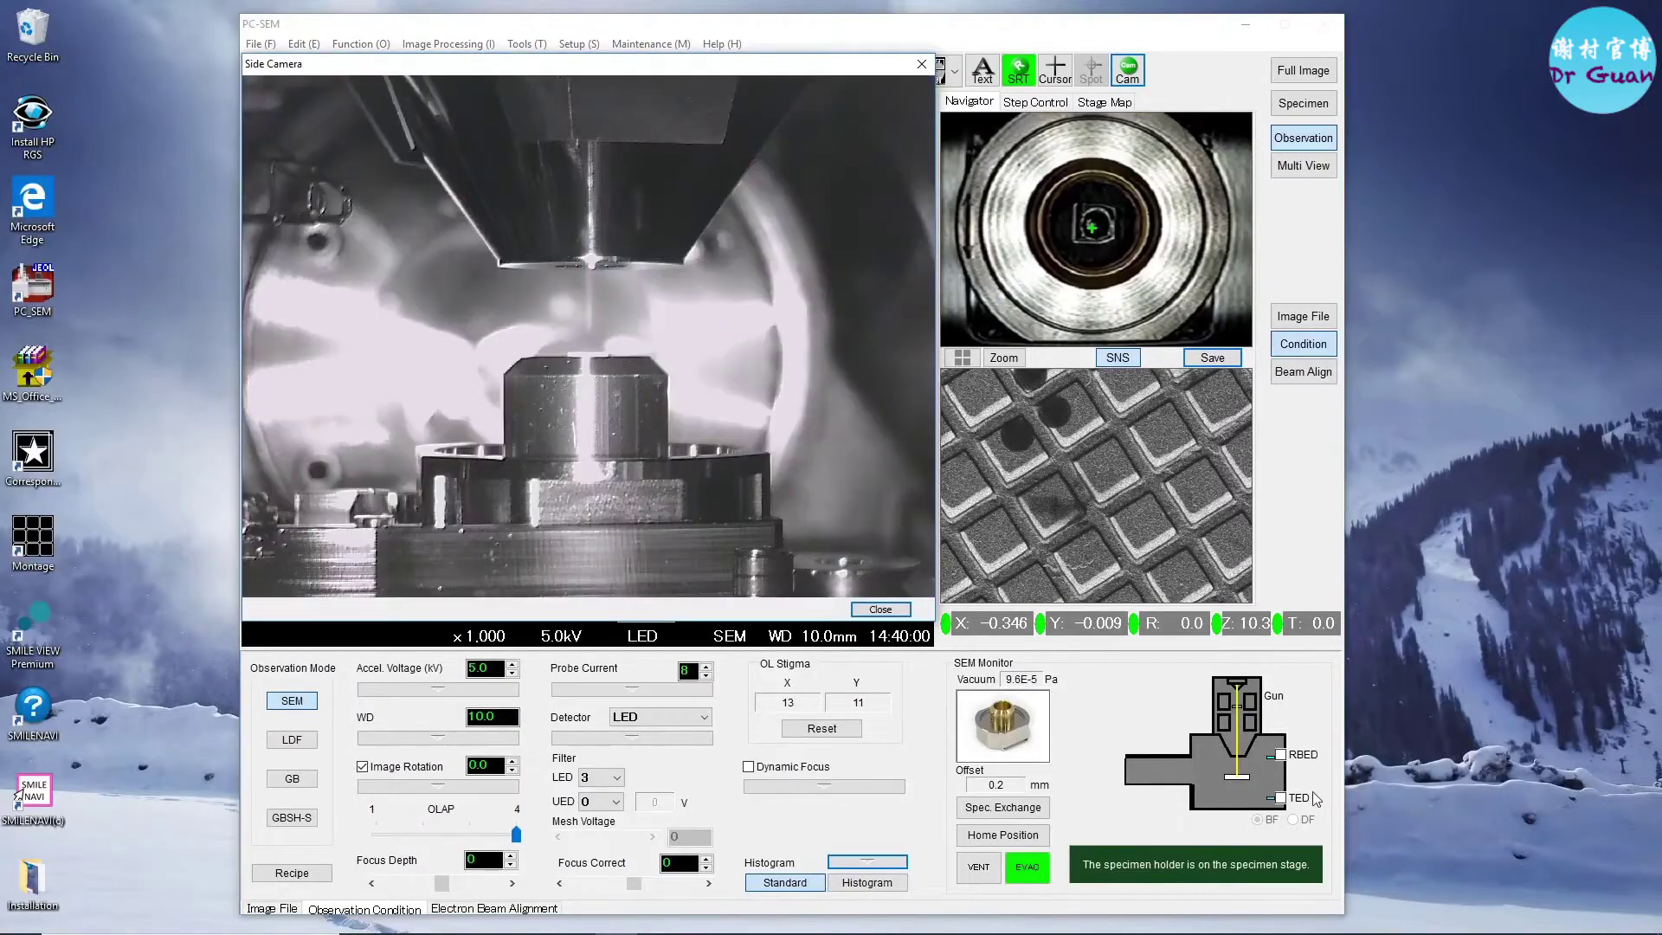
left_click(1281, 755)
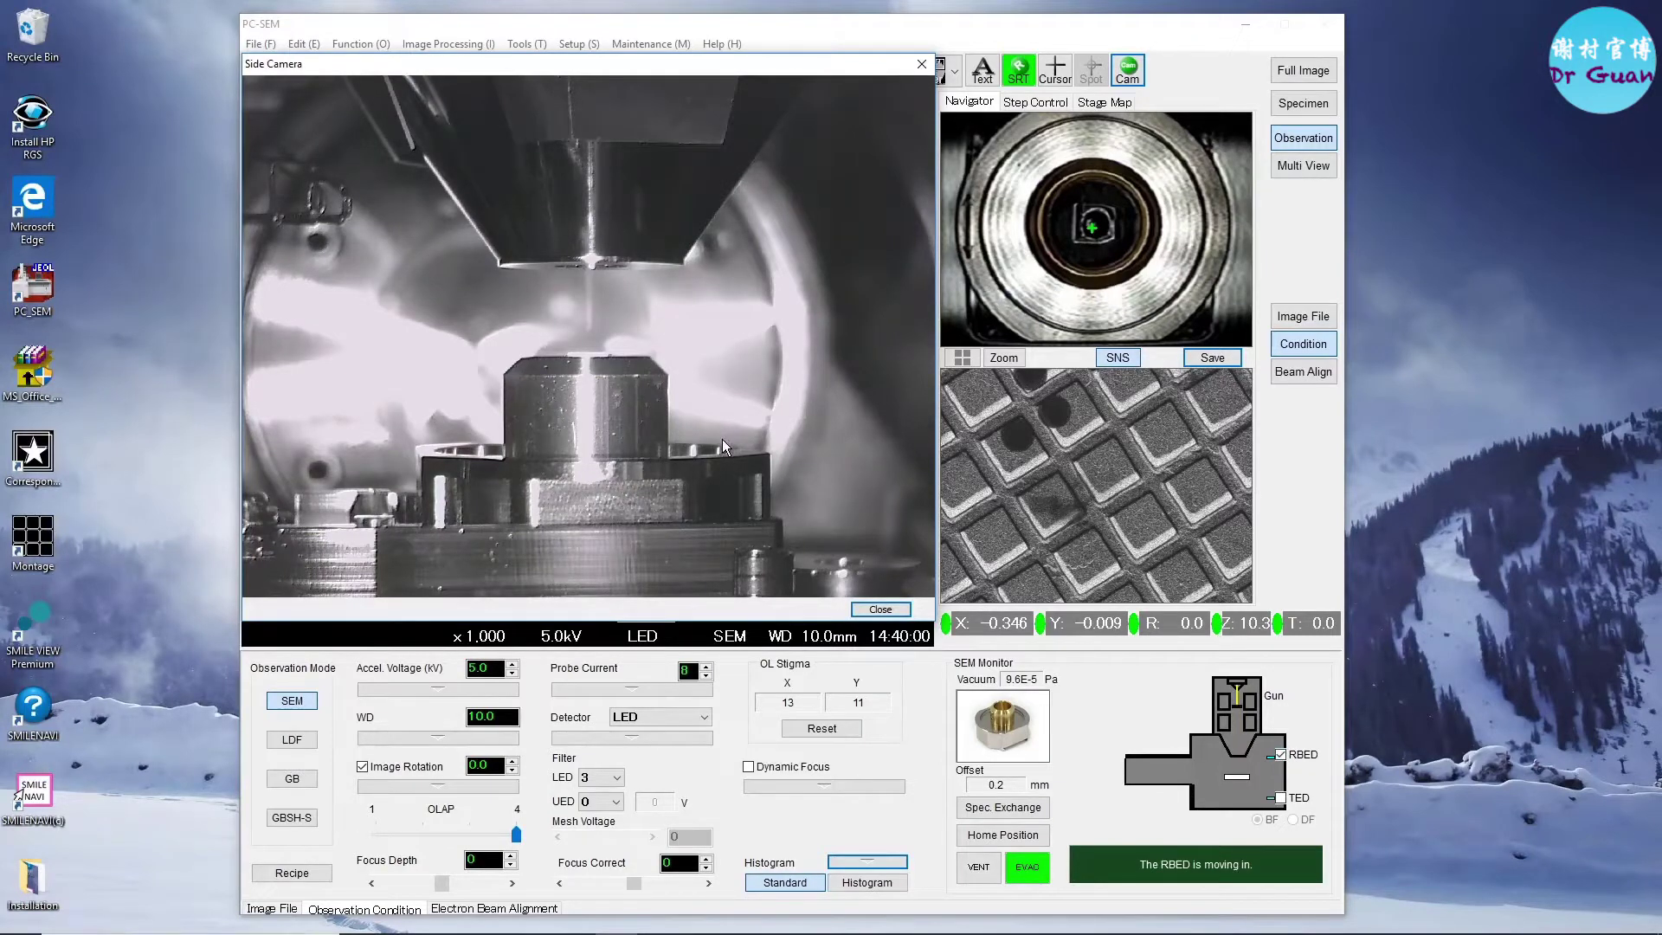
left_click(925, 66)
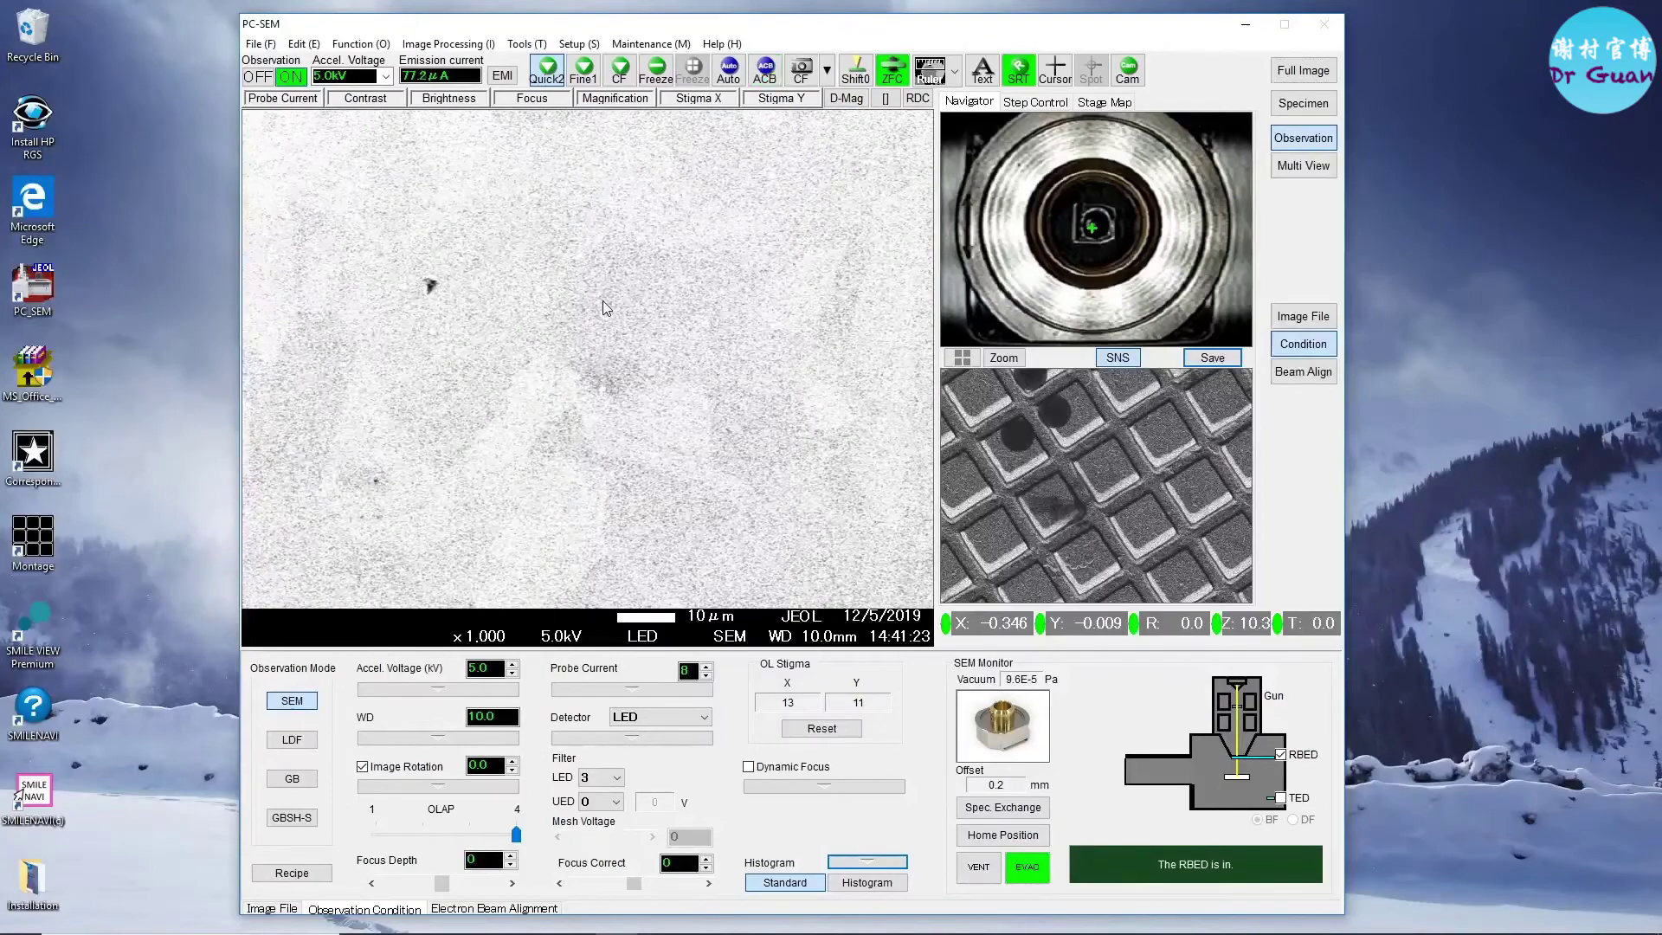
- Refine the focus on the small particle at x6,500 and set the specimen height offset to 0.4 mm
scroll(609, 302, "up", 5)
scroll(610, 308, "up", 3)
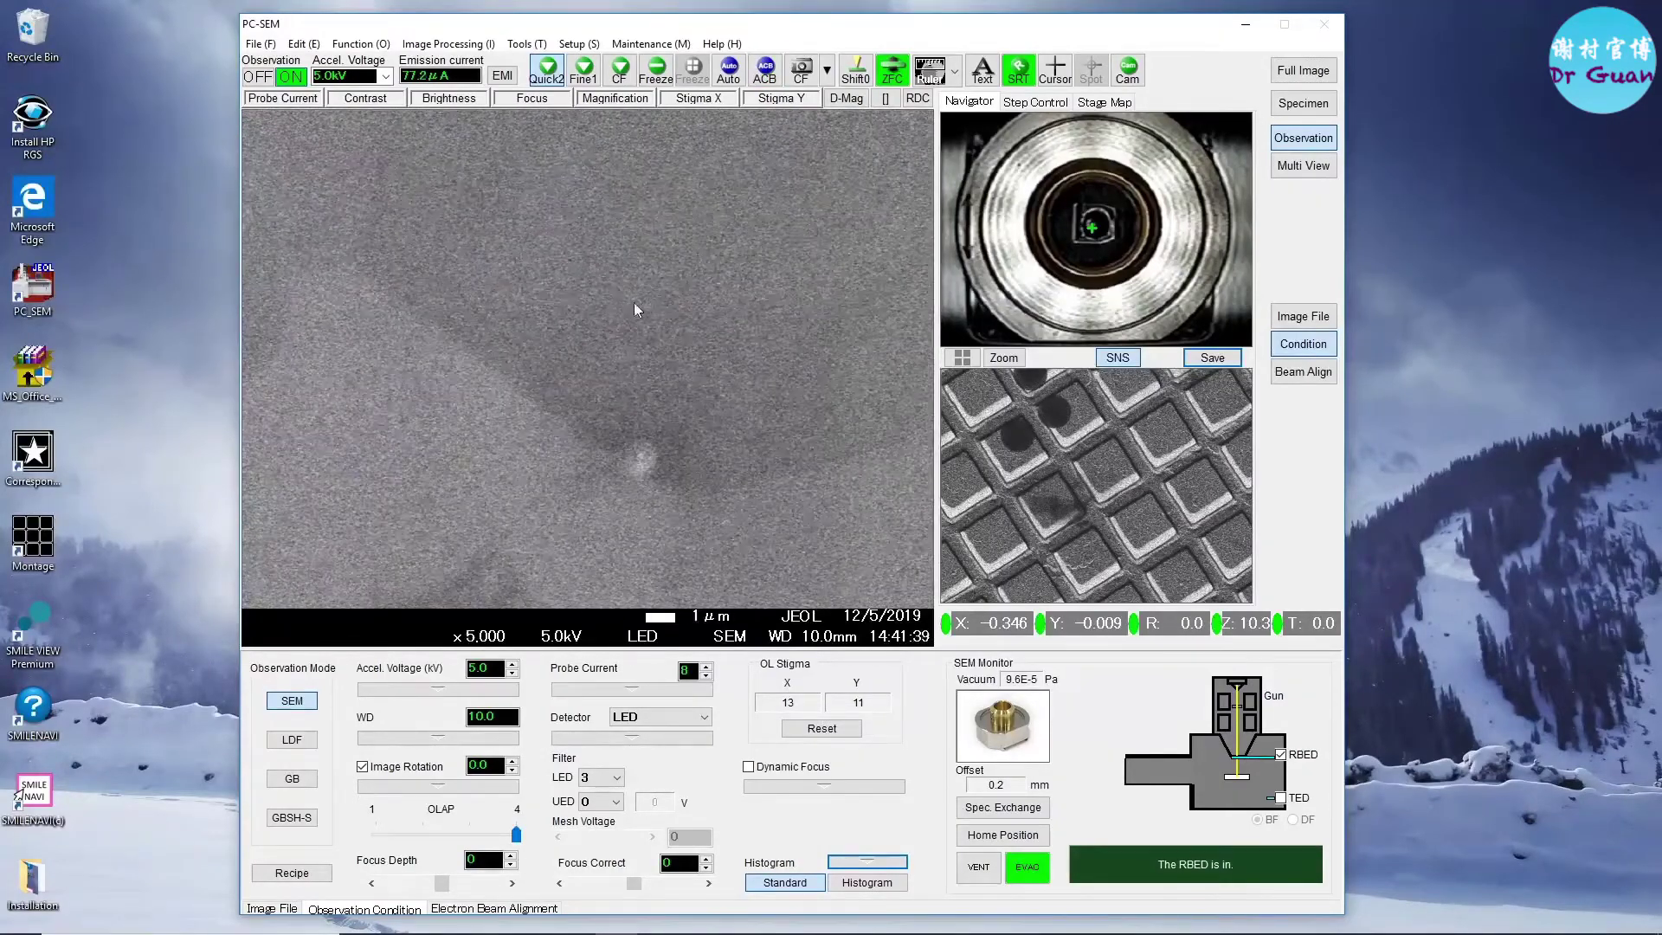
scroll(628, 300, "down", 8)
scroll(628, 299, "up", 6)
scroll(629, 300, "up", 3)
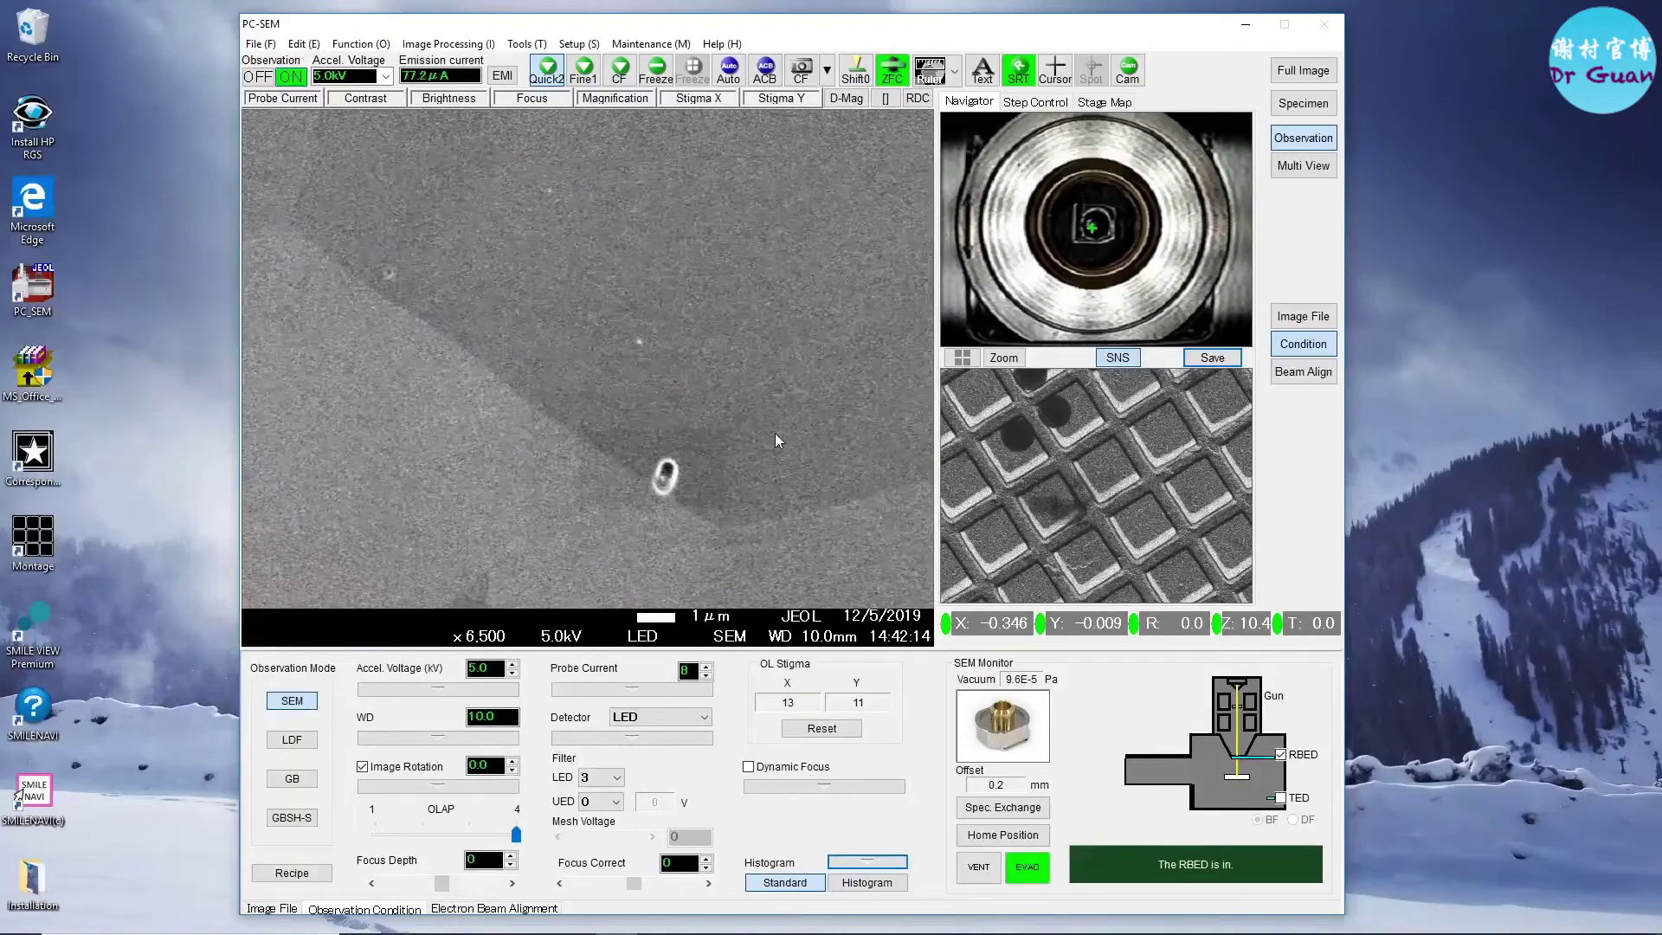
left_click(1004, 807)
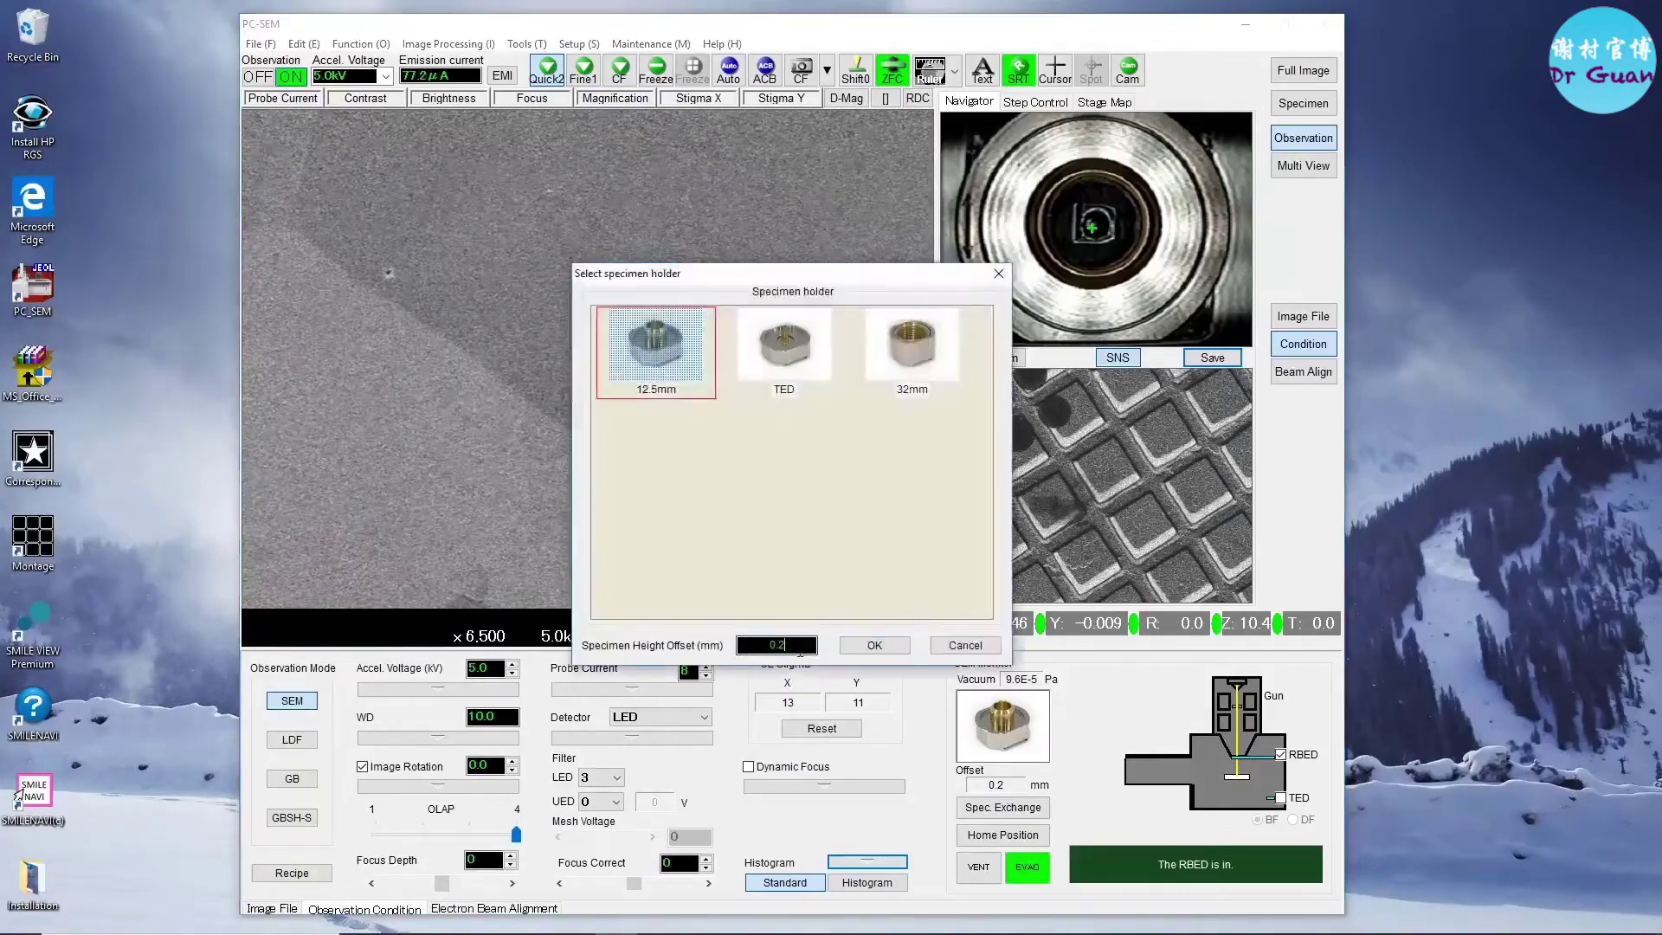
left_click(875, 645)
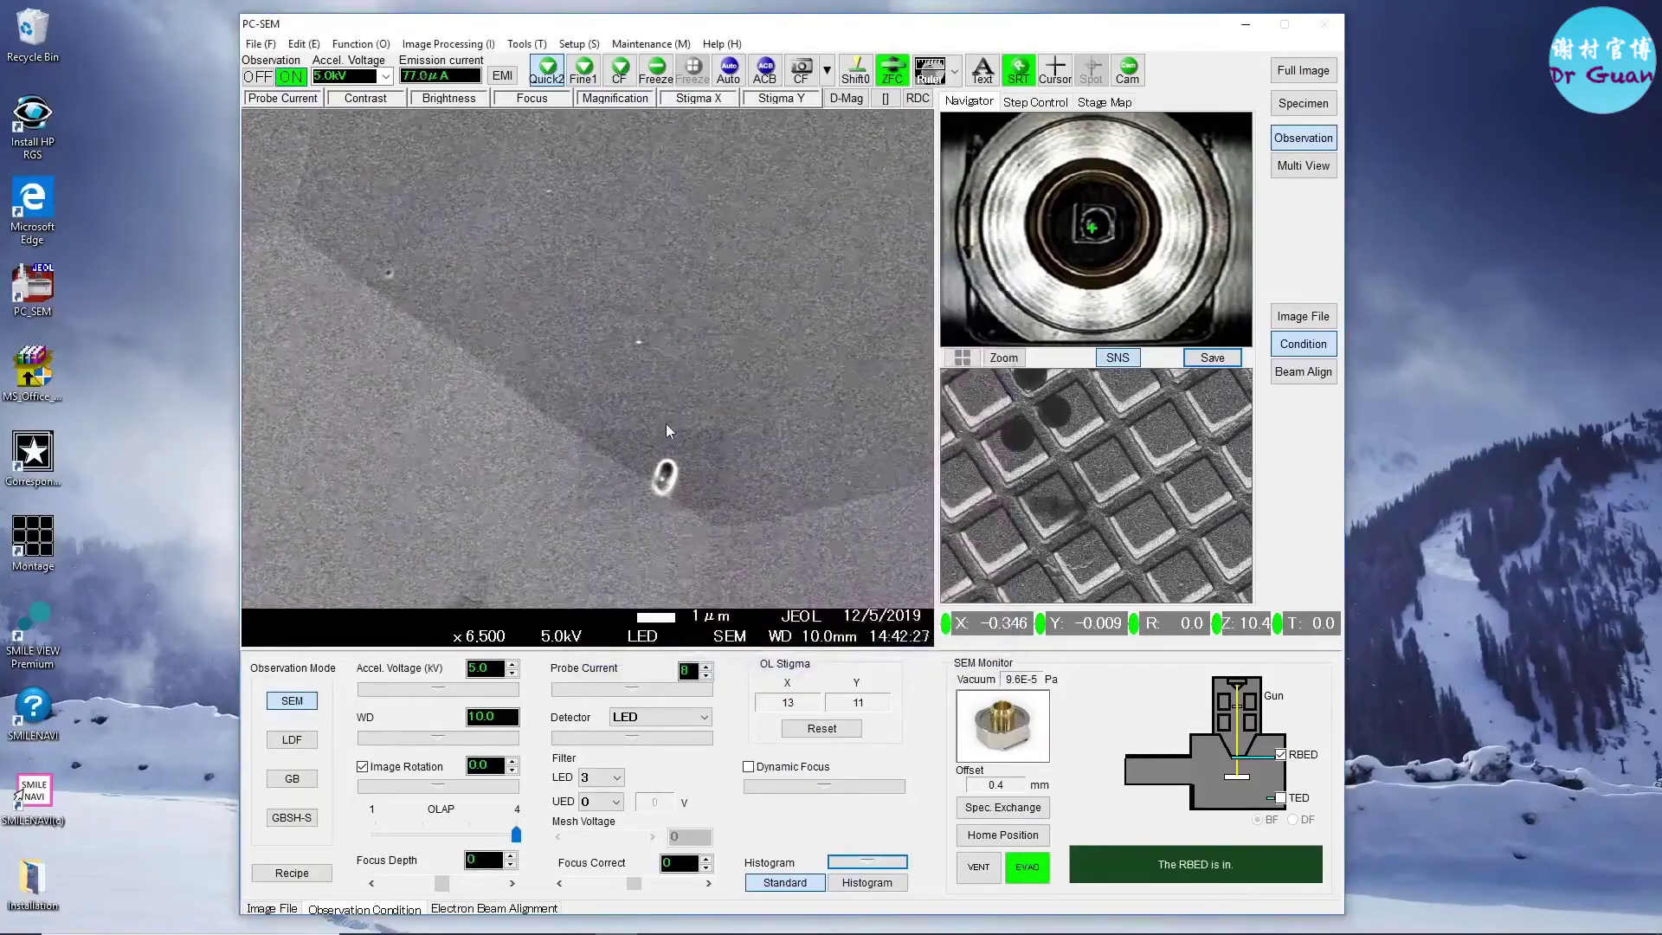
- Set the magnification to x500, capture the LED detector image, and save it as TIFF file 5-12-22
left_click(480, 645)
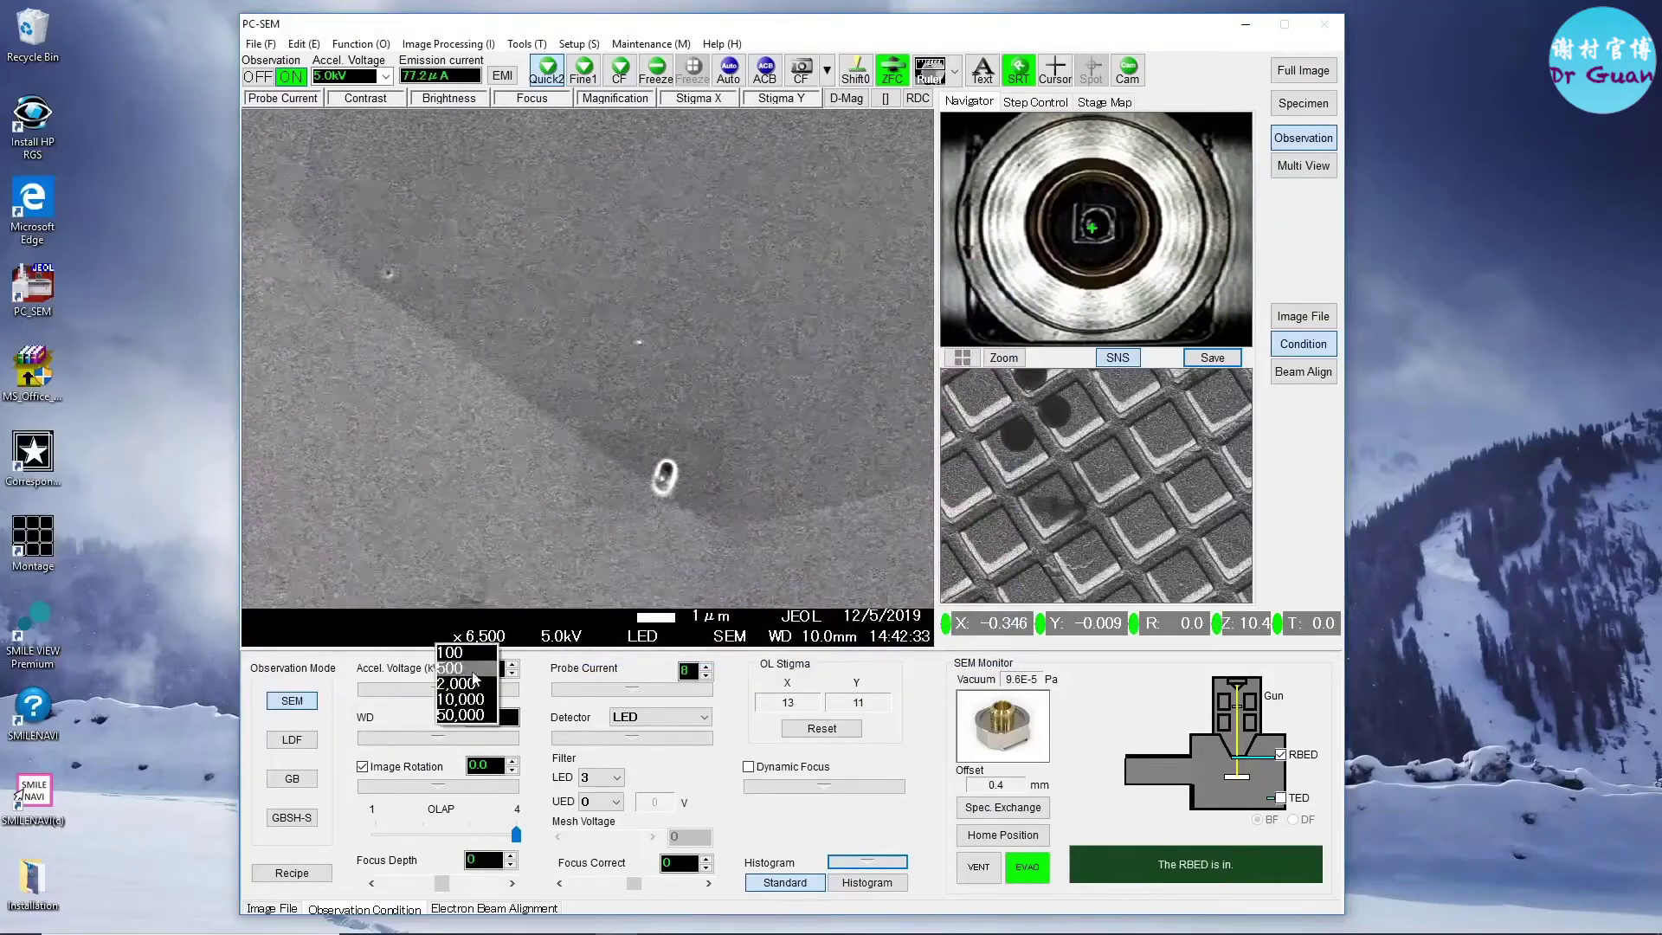
left_click(467, 676)
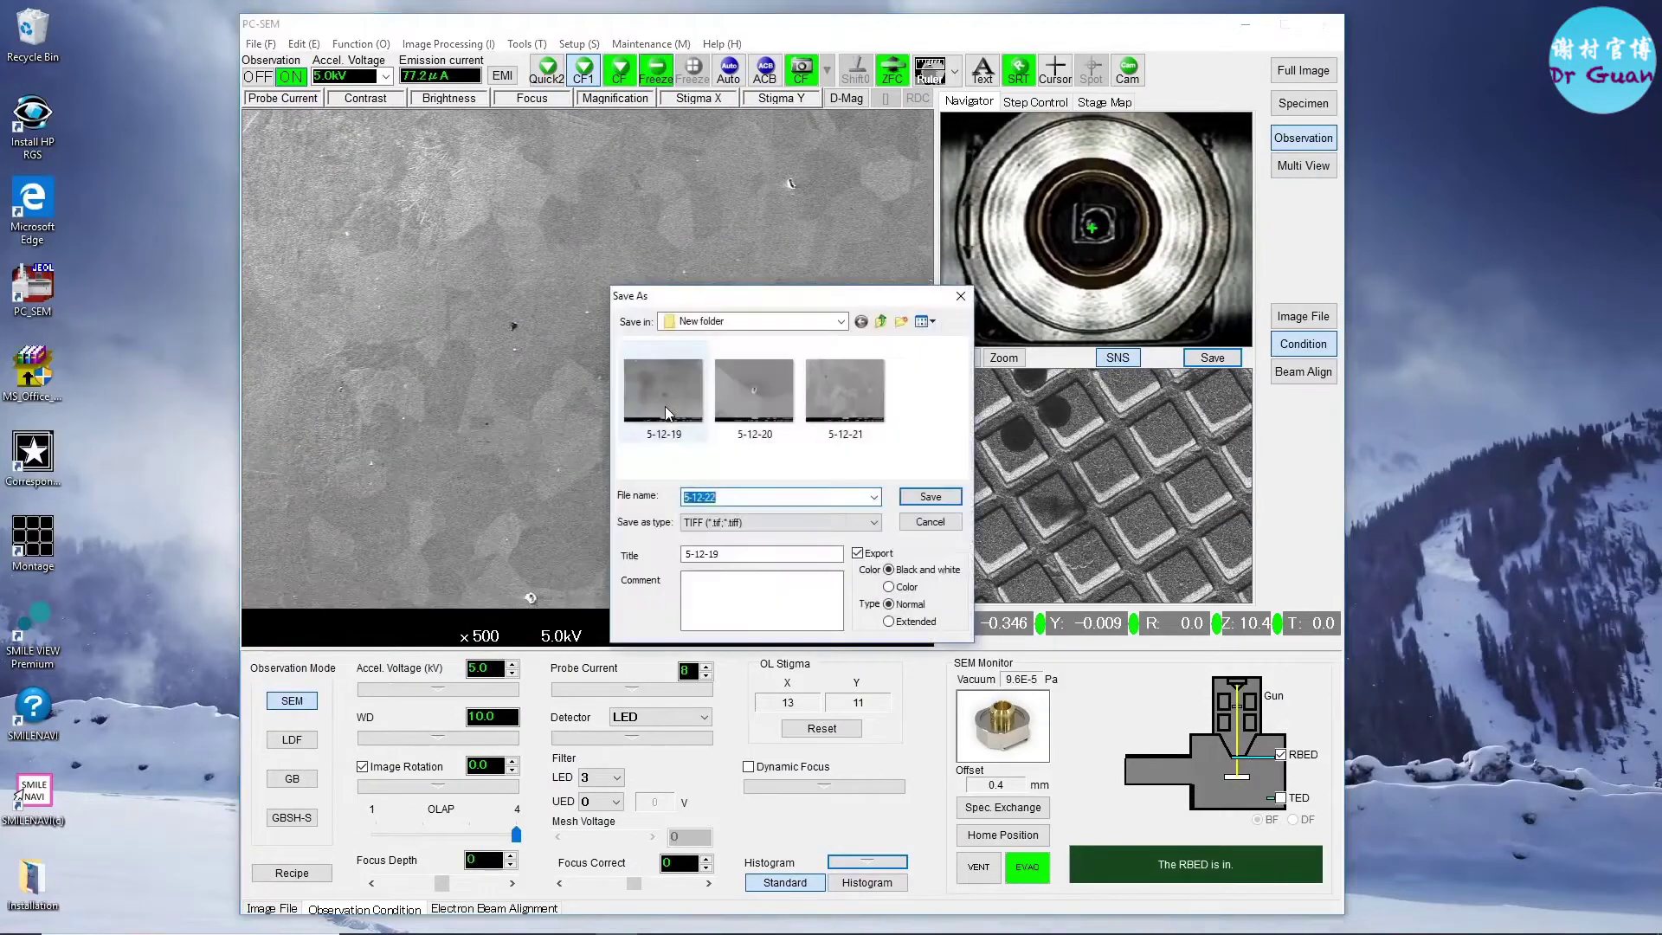
left_click(921, 500)
- Resume live scanning, switch the detector to BED-C, and take a CF capture without saving it
left_click(655, 71)
left_click(642, 635)
left_click(638, 712)
left_click(583, 71)
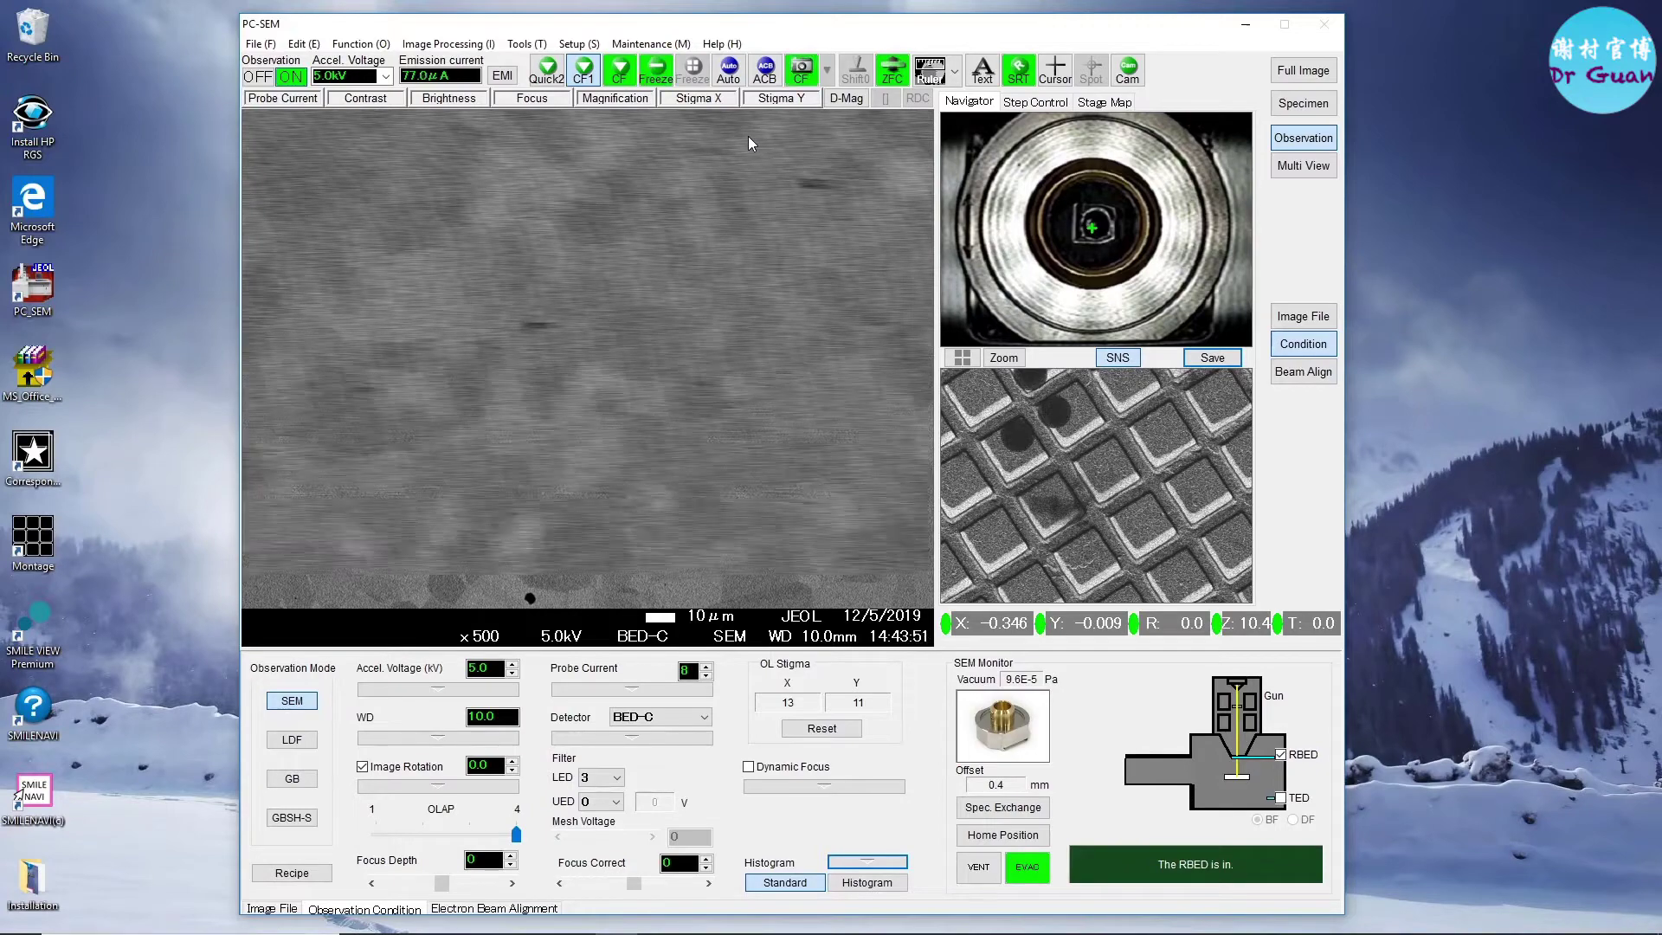
left_click(929, 524)
- Change the capture mode to Normal, capture the BED-C image at x500, and save it
left_click(827, 71)
left_click(806, 106)
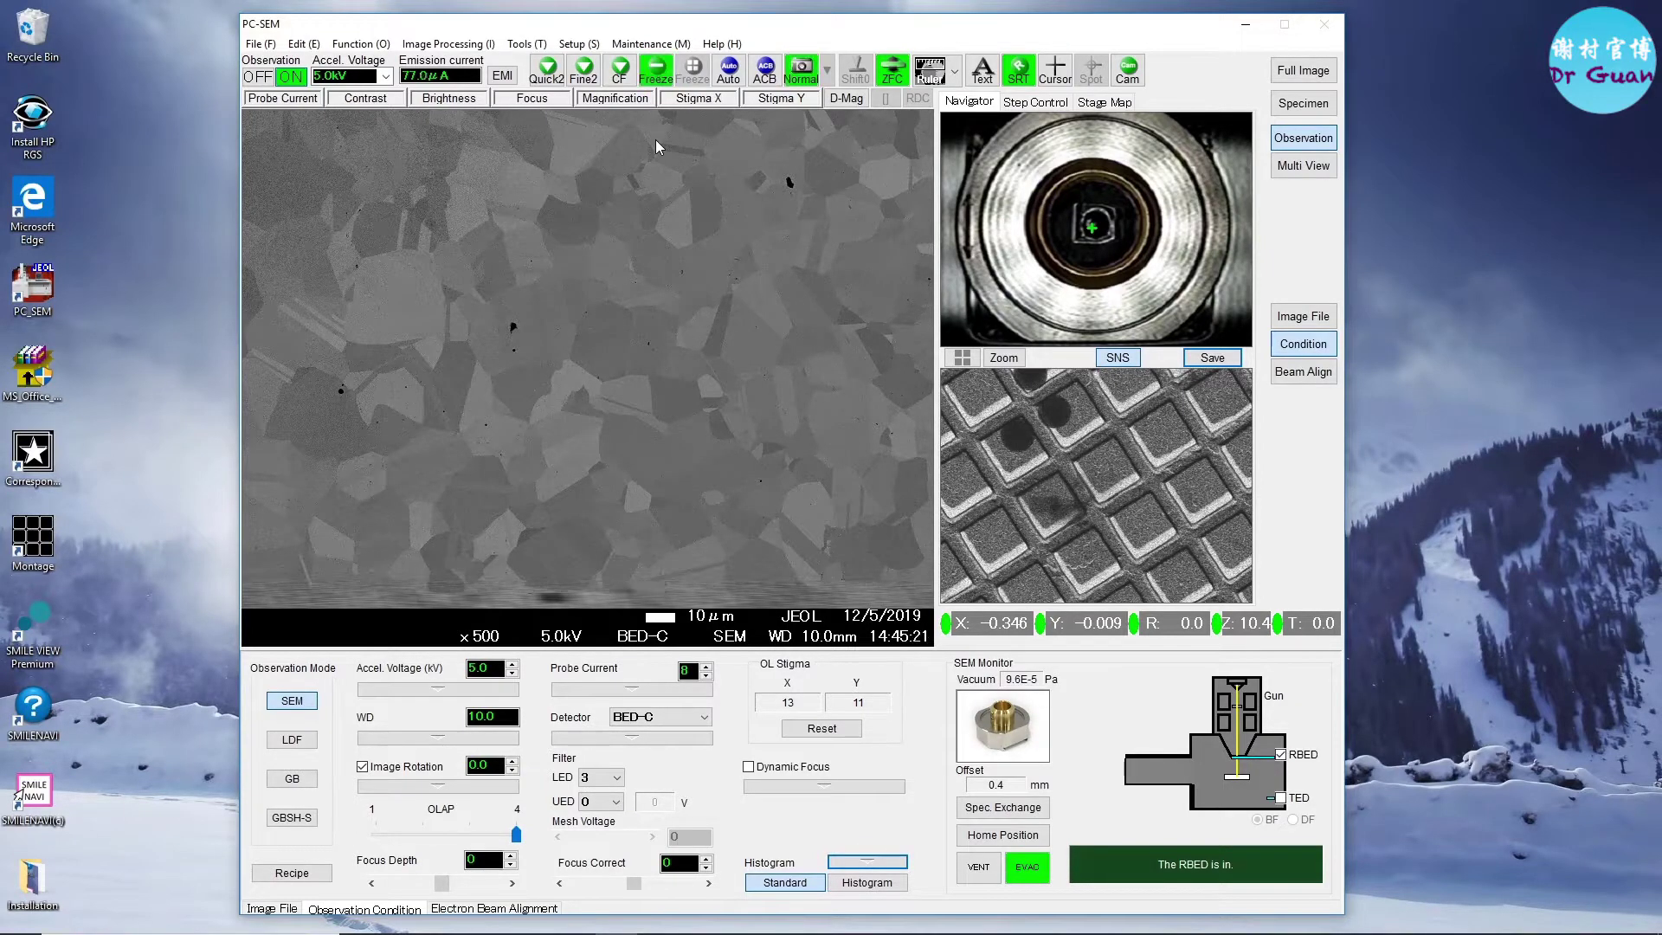
key("ctrl+s")
left_click(946, 504)
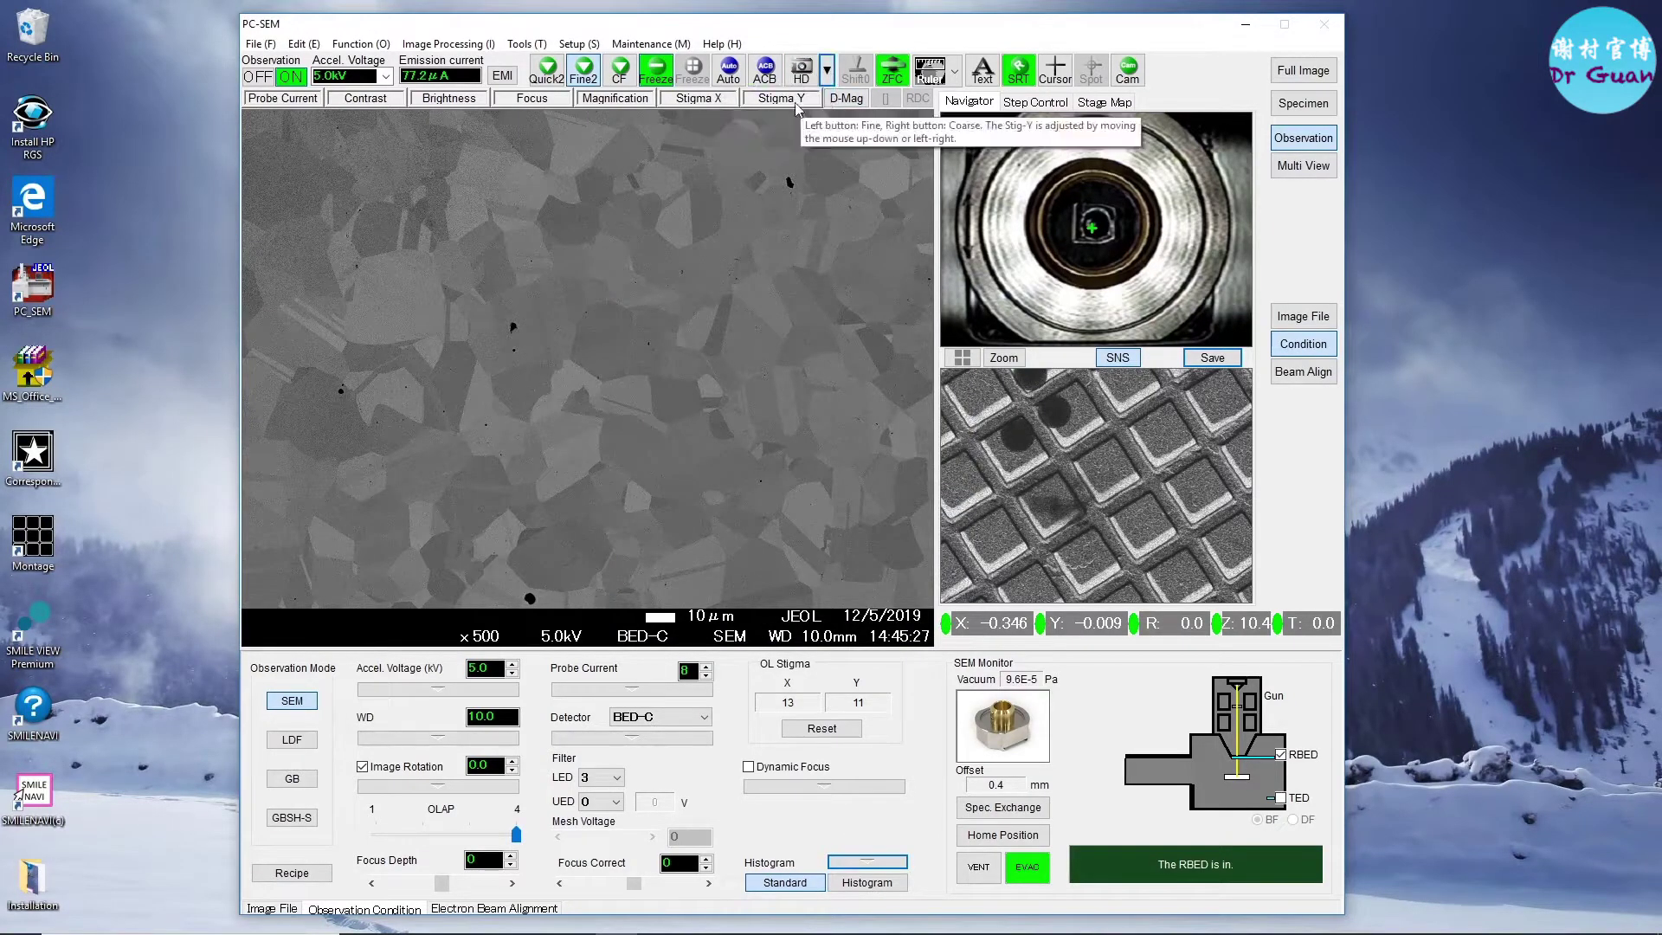
- Capture the BED-C image in HD mode and save it as TIFF file 5-12-24
left_click(656, 76)
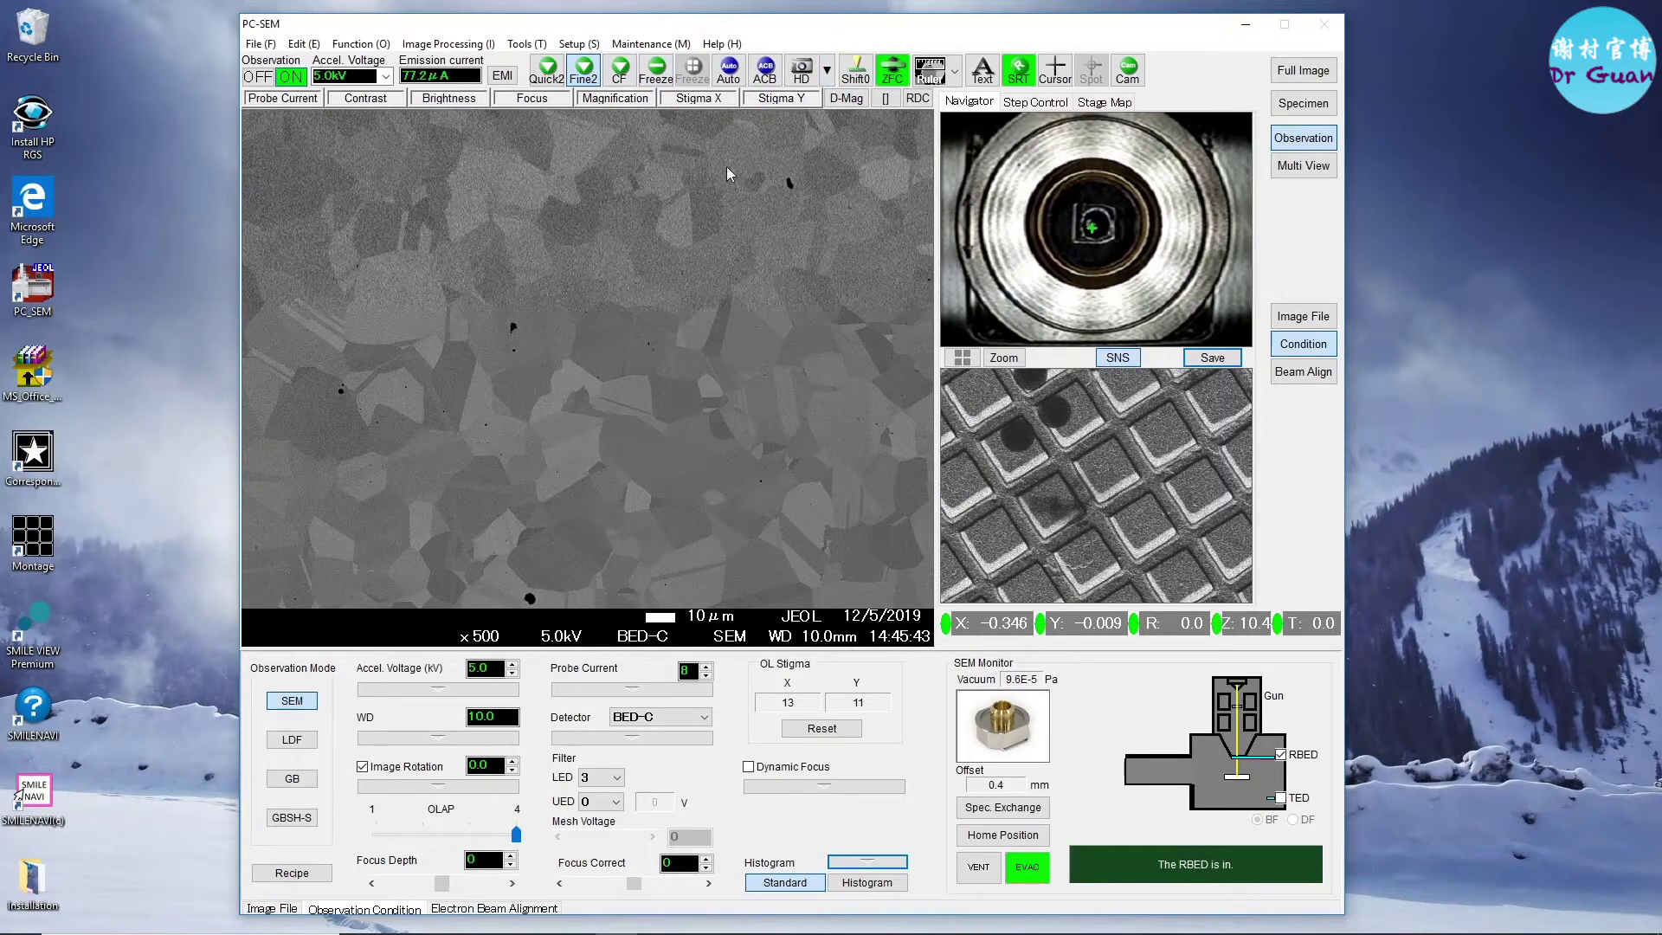
key("F8")
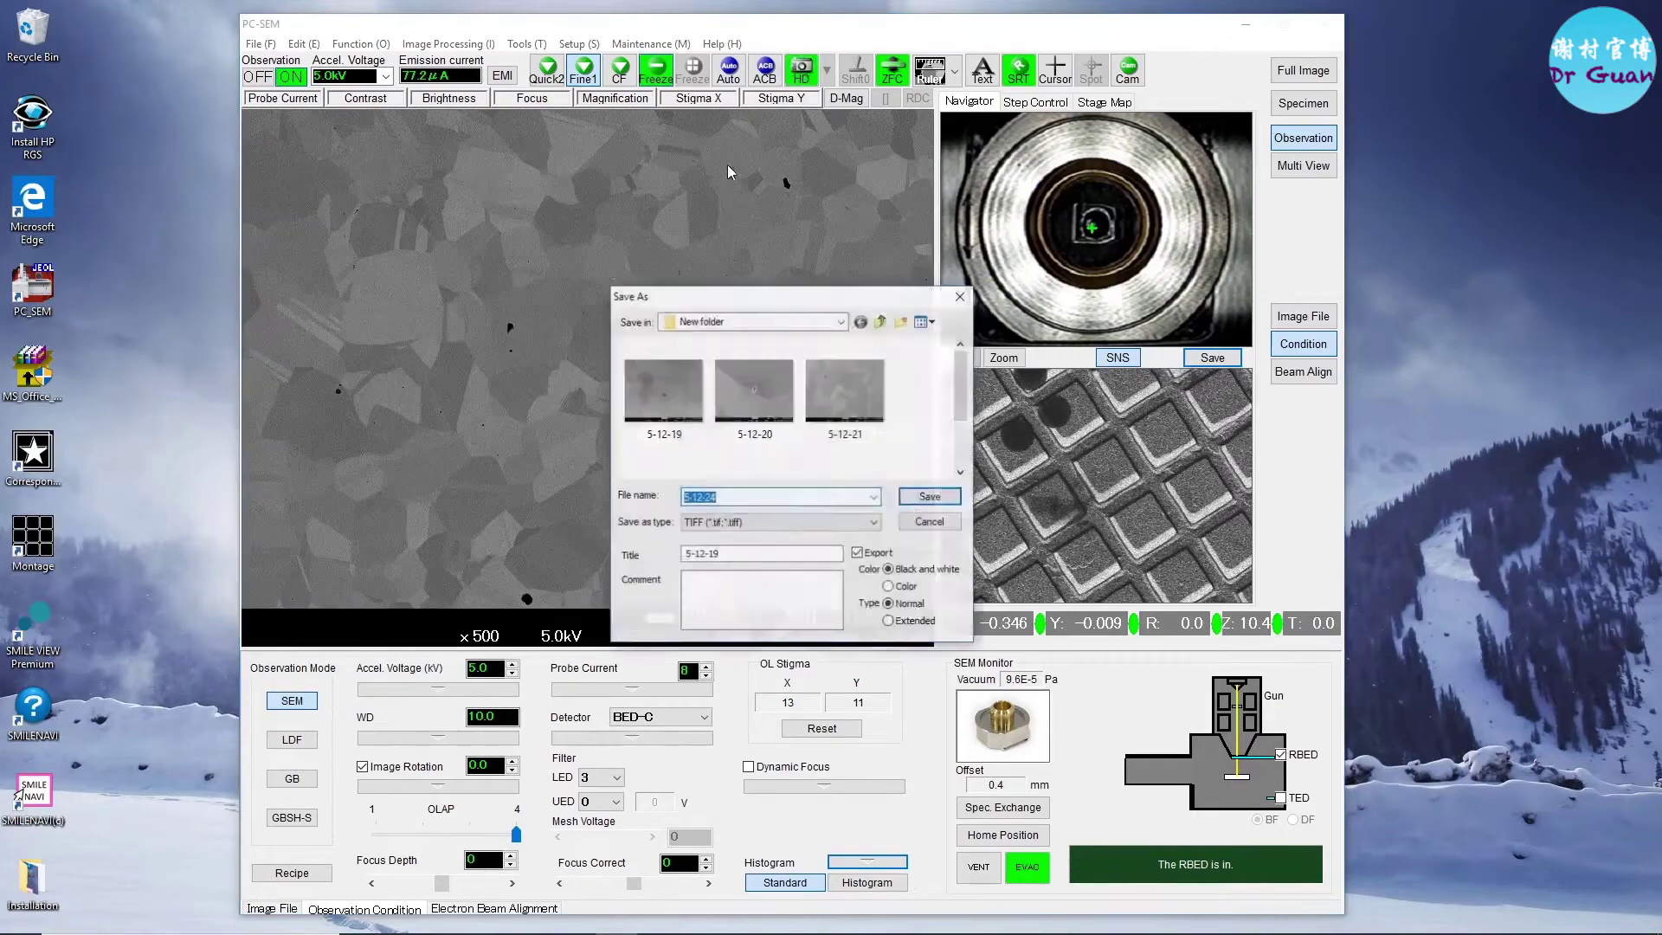
key("Return")
- Set the capture mode back to Normal and resume live scanning at Fine1 speed
left_click(826, 71)
left_click(815, 102)
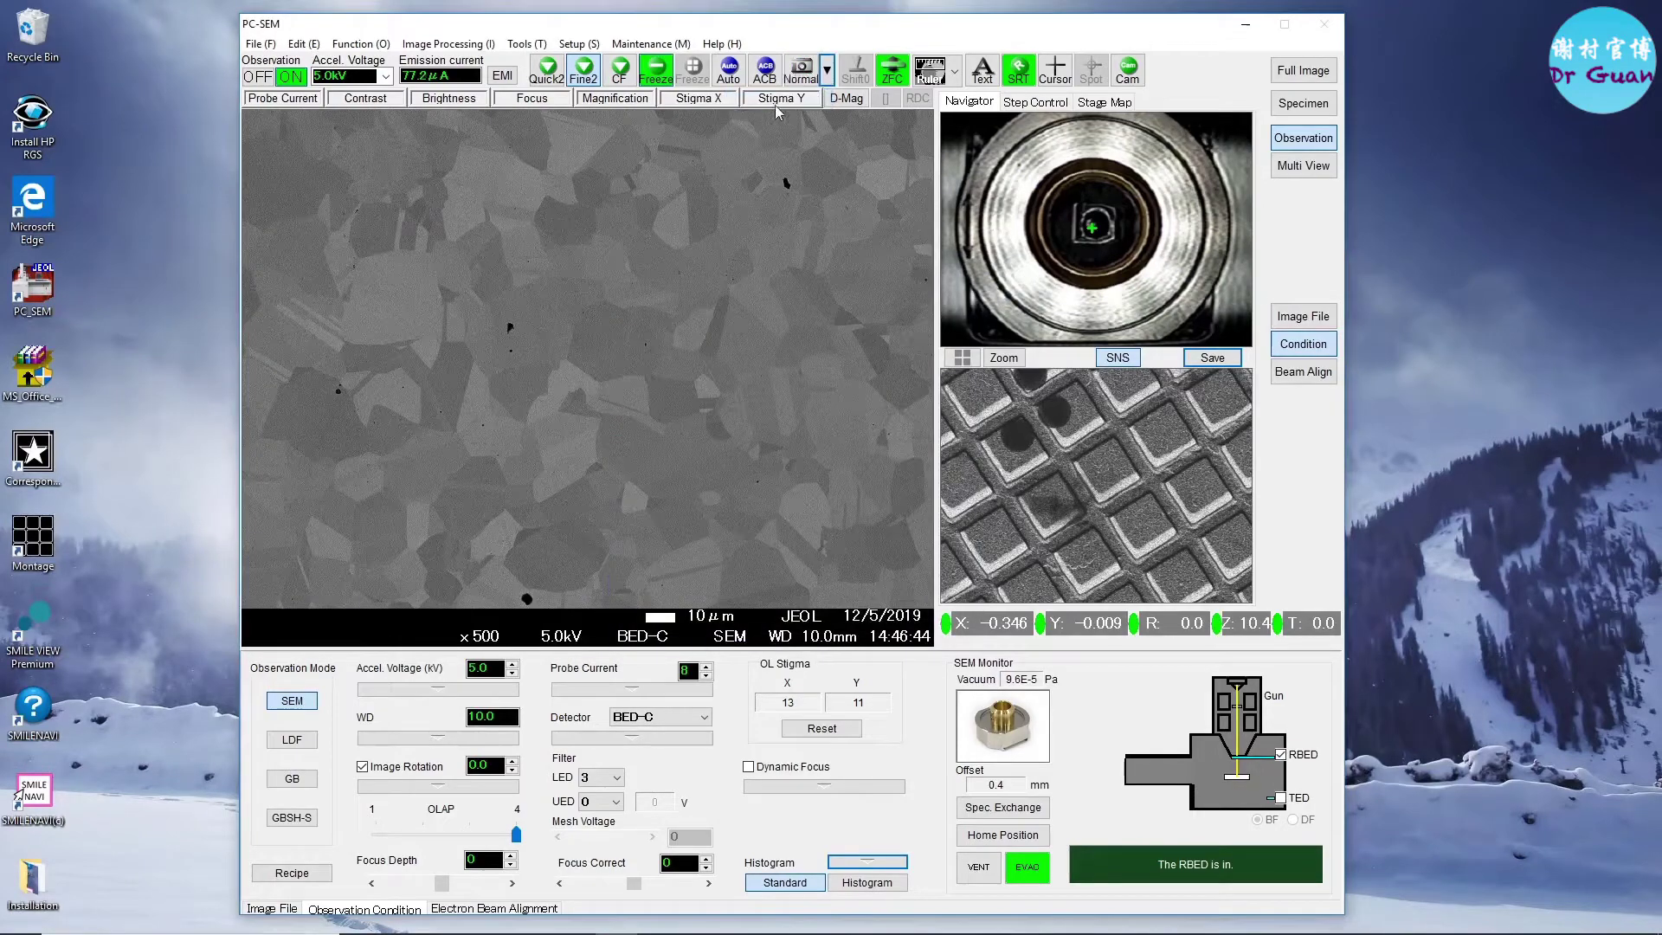
left_click(656, 74)
left_click(584, 74)
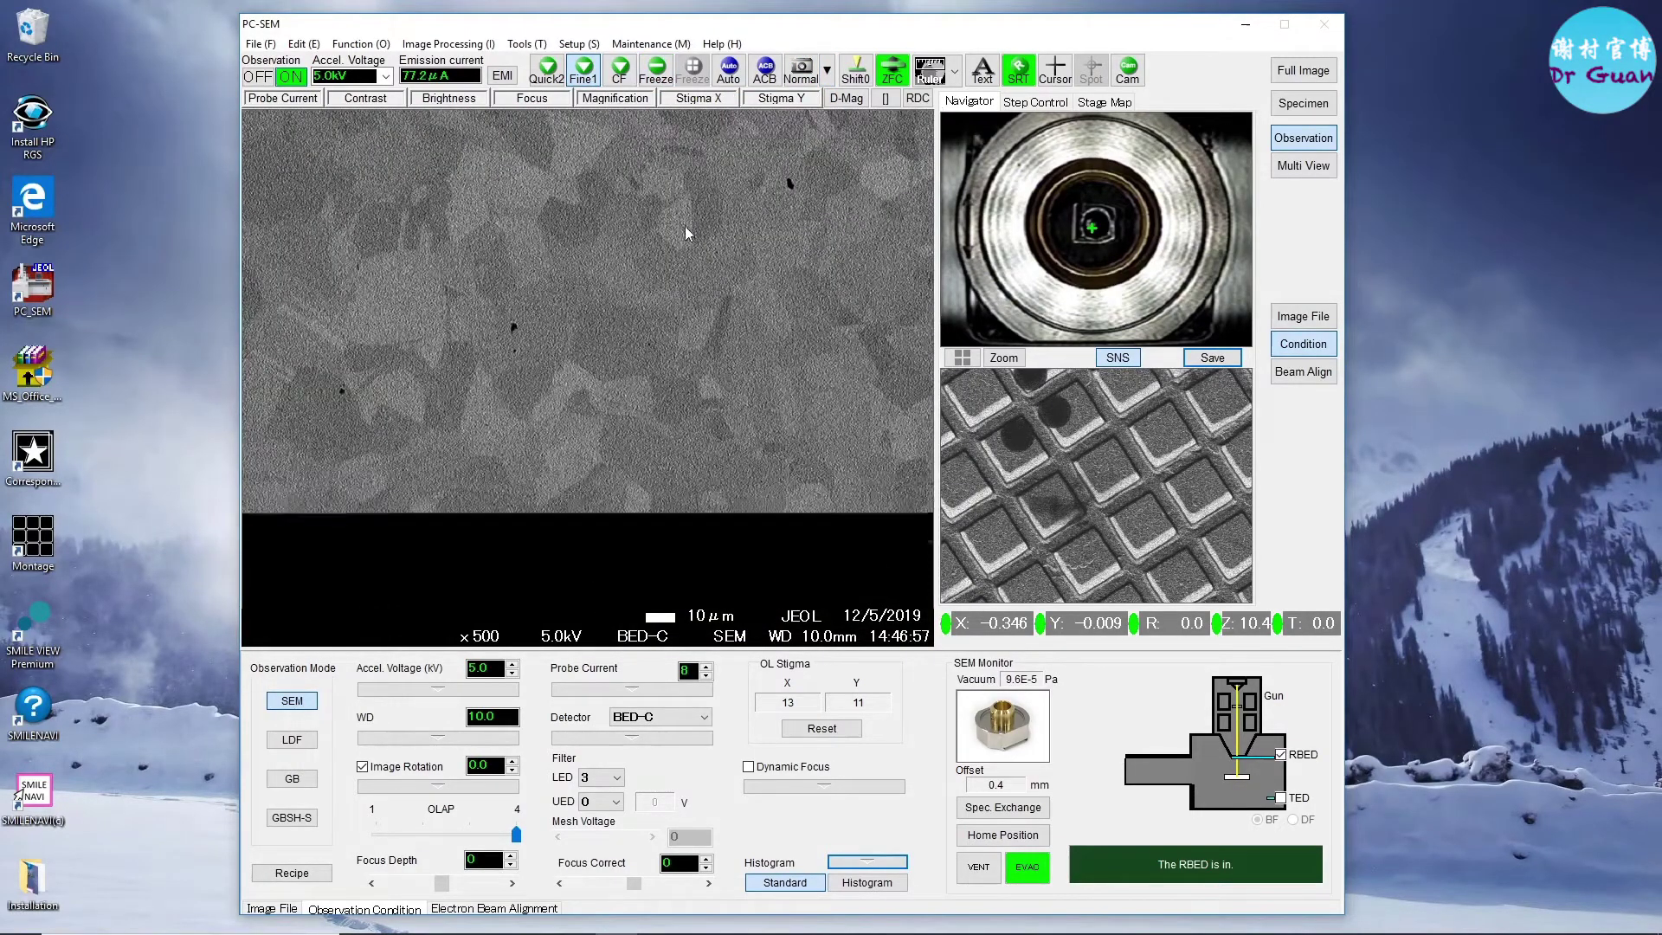
- Check the detector position on the side camera and retract the RBED detector while monitoring its movement
left_click(1133, 74)
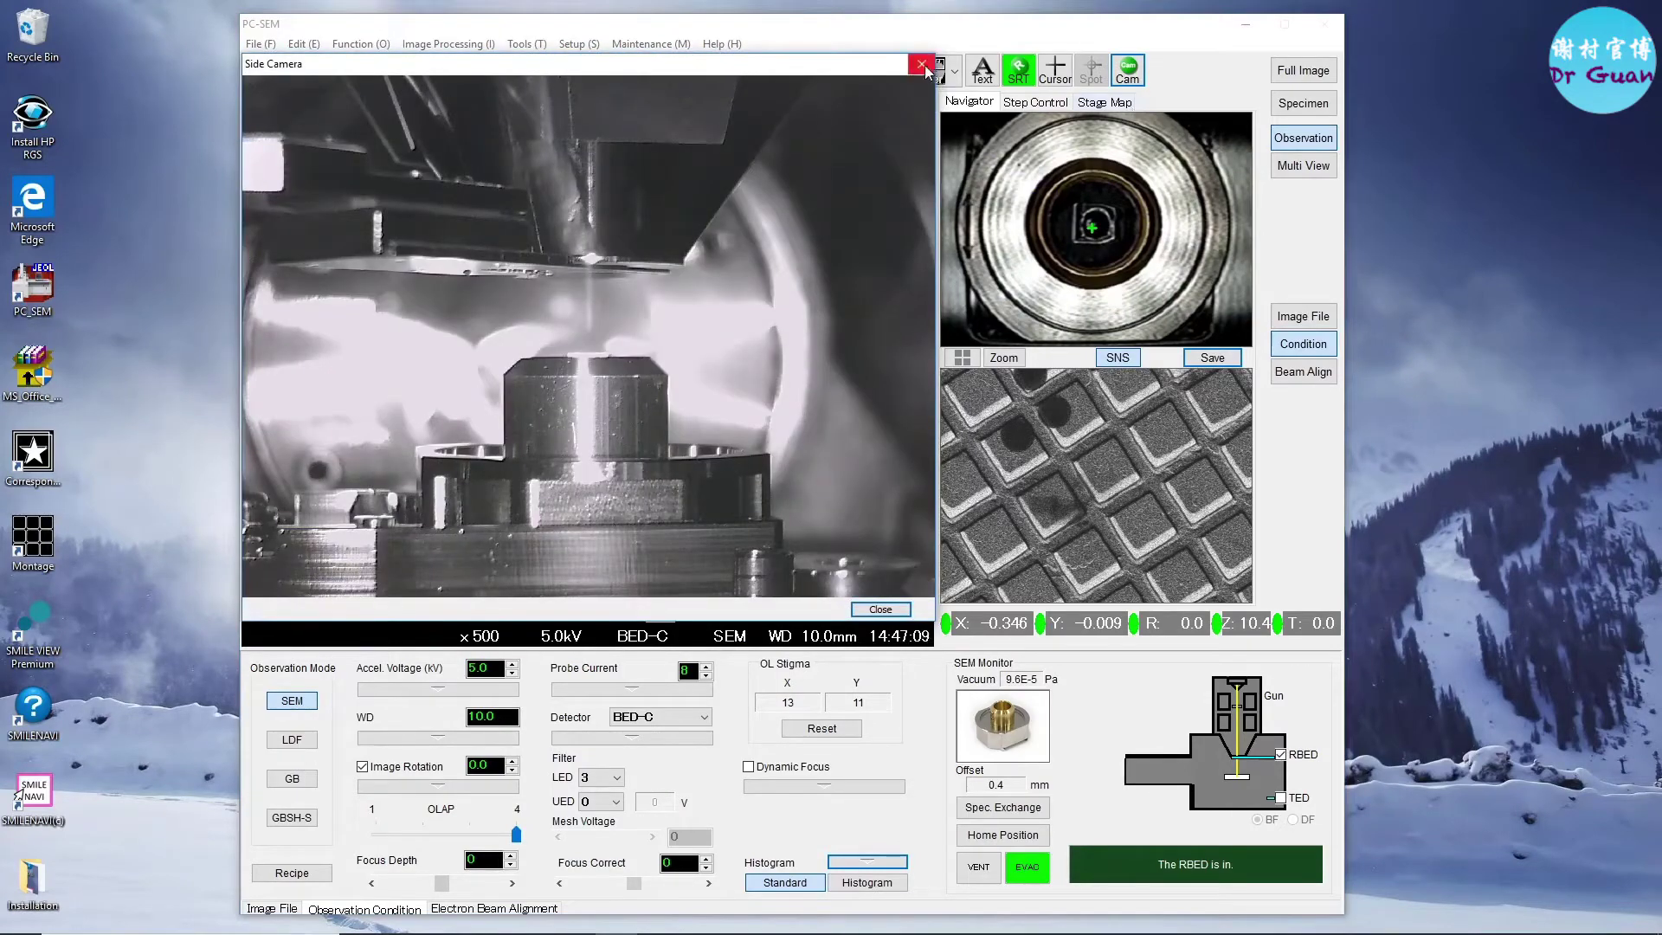
left_click(922, 64)
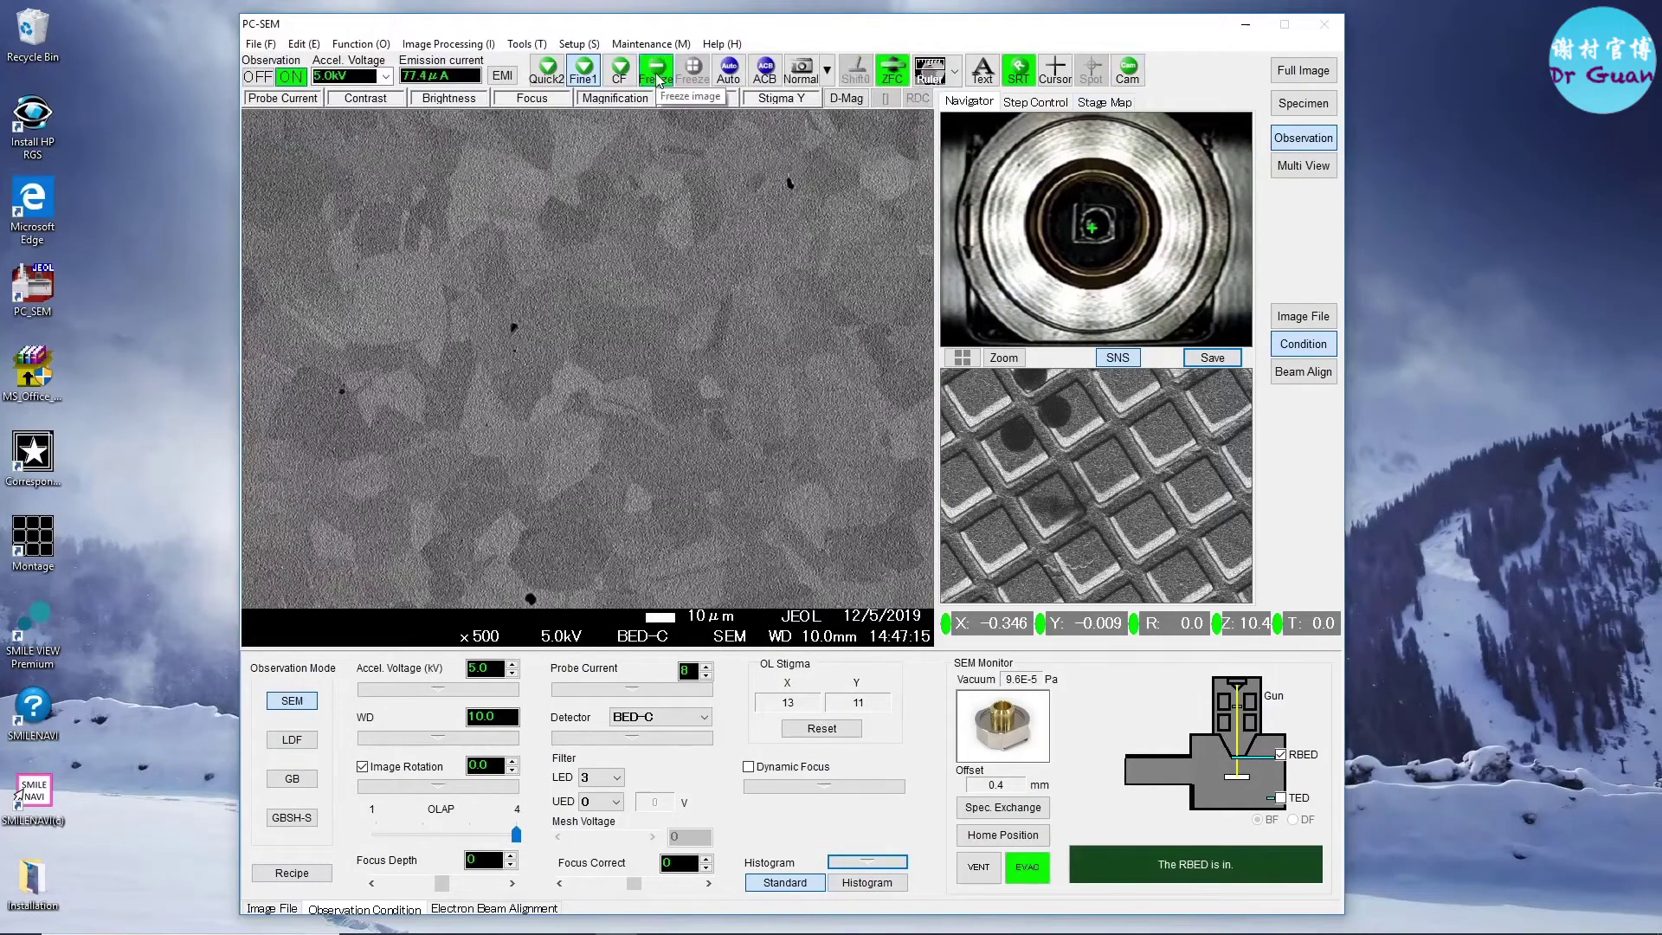
left_click(257, 77)
left_click(1282, 756)
left_click(1124, 74)
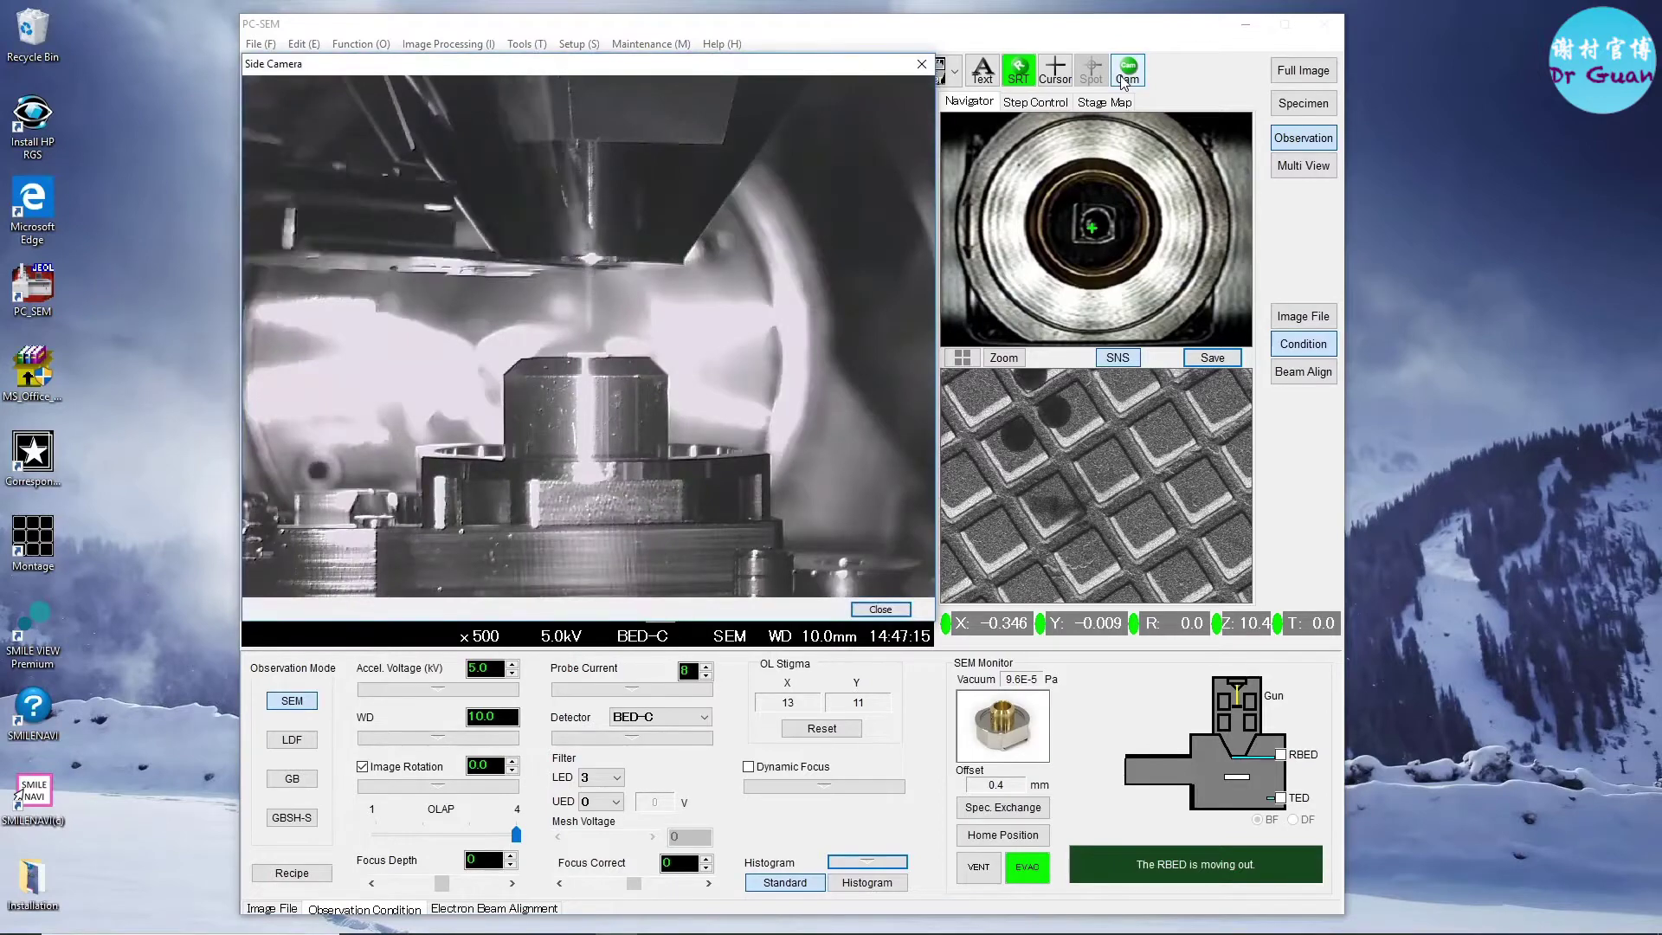
left_click(921, 65)
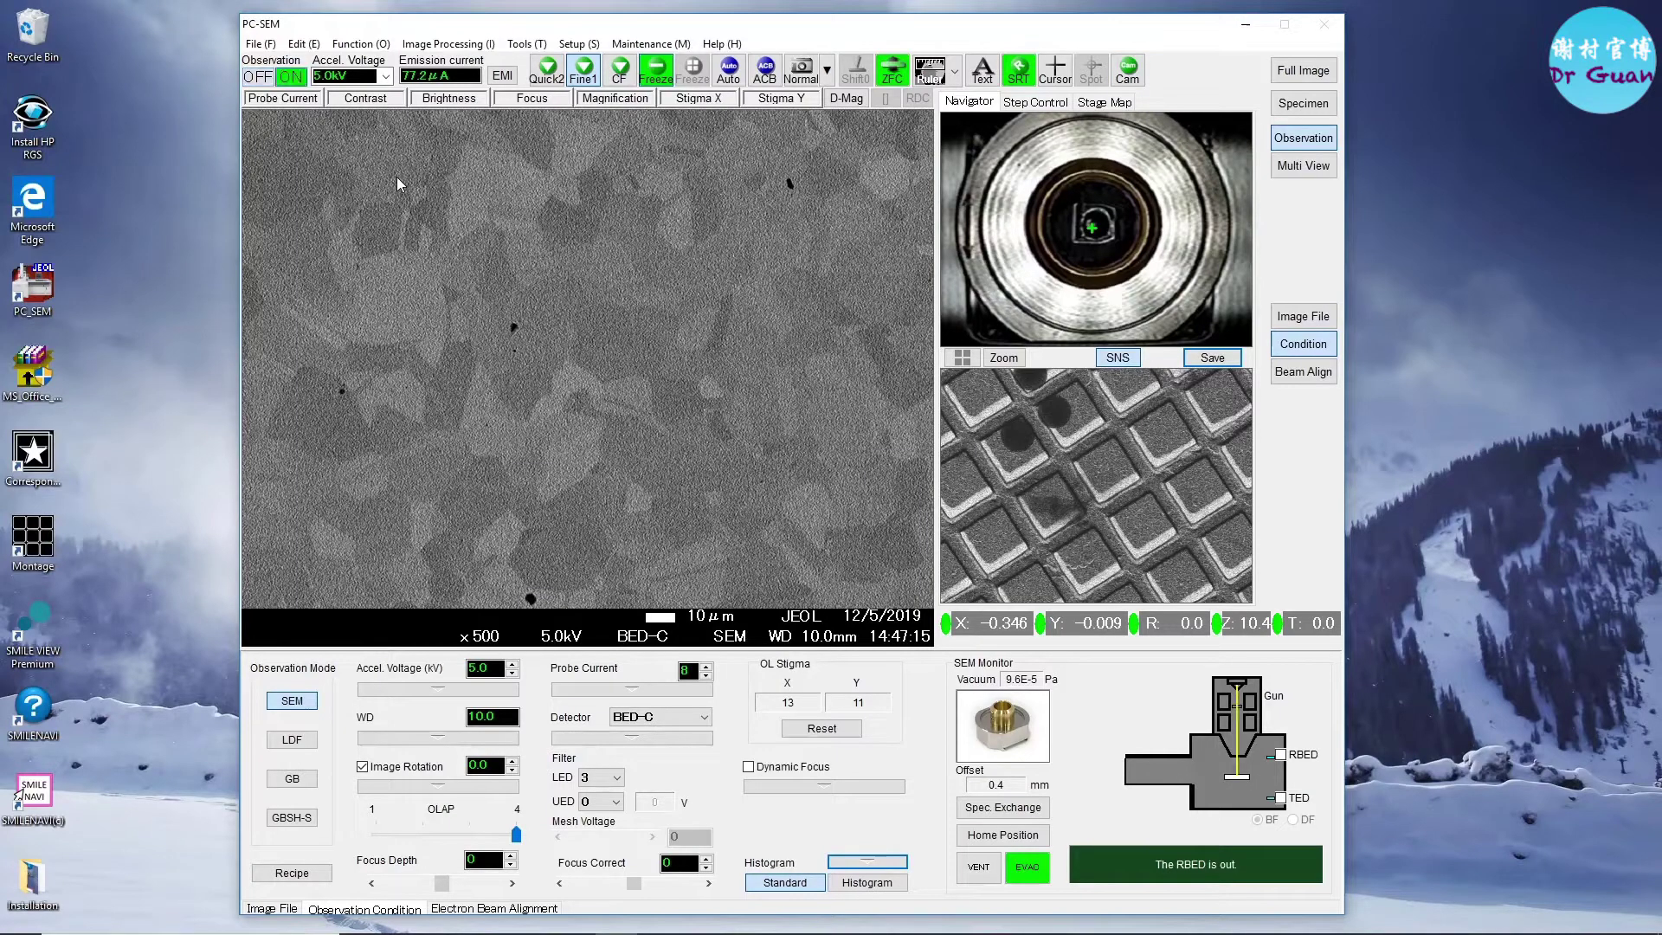
- Set the working distance to 4.0 mm with the side camera open, and reinsert the RBED detector
left_click(1127, 69)
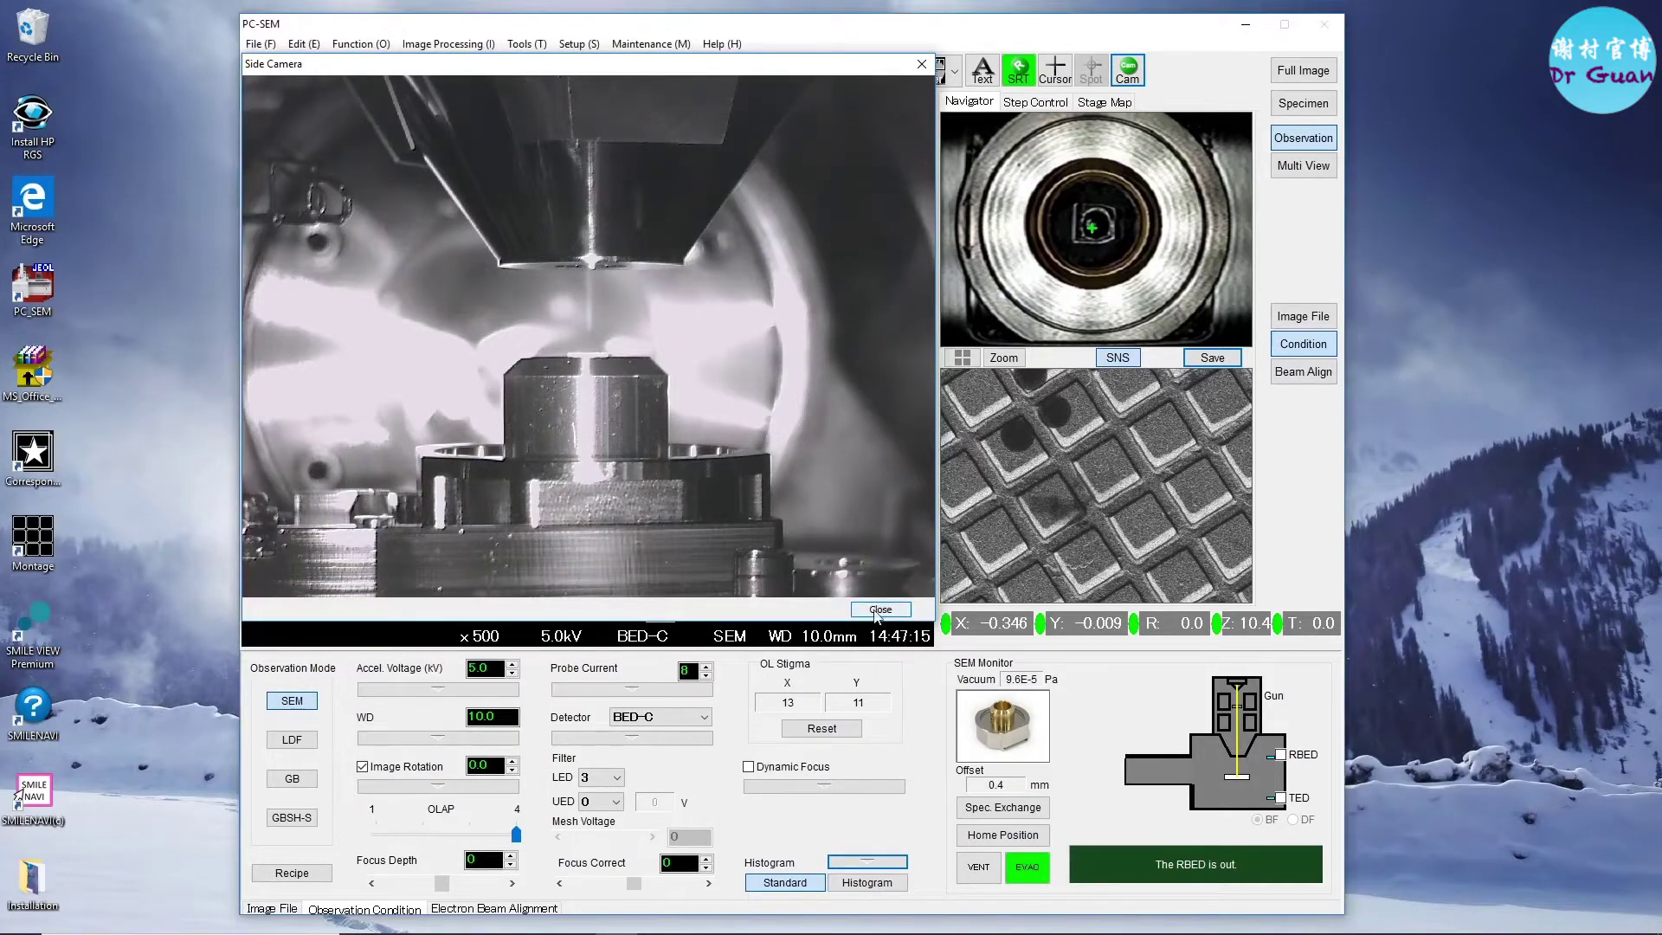
left_click_drag(658, 74, 687, 219)
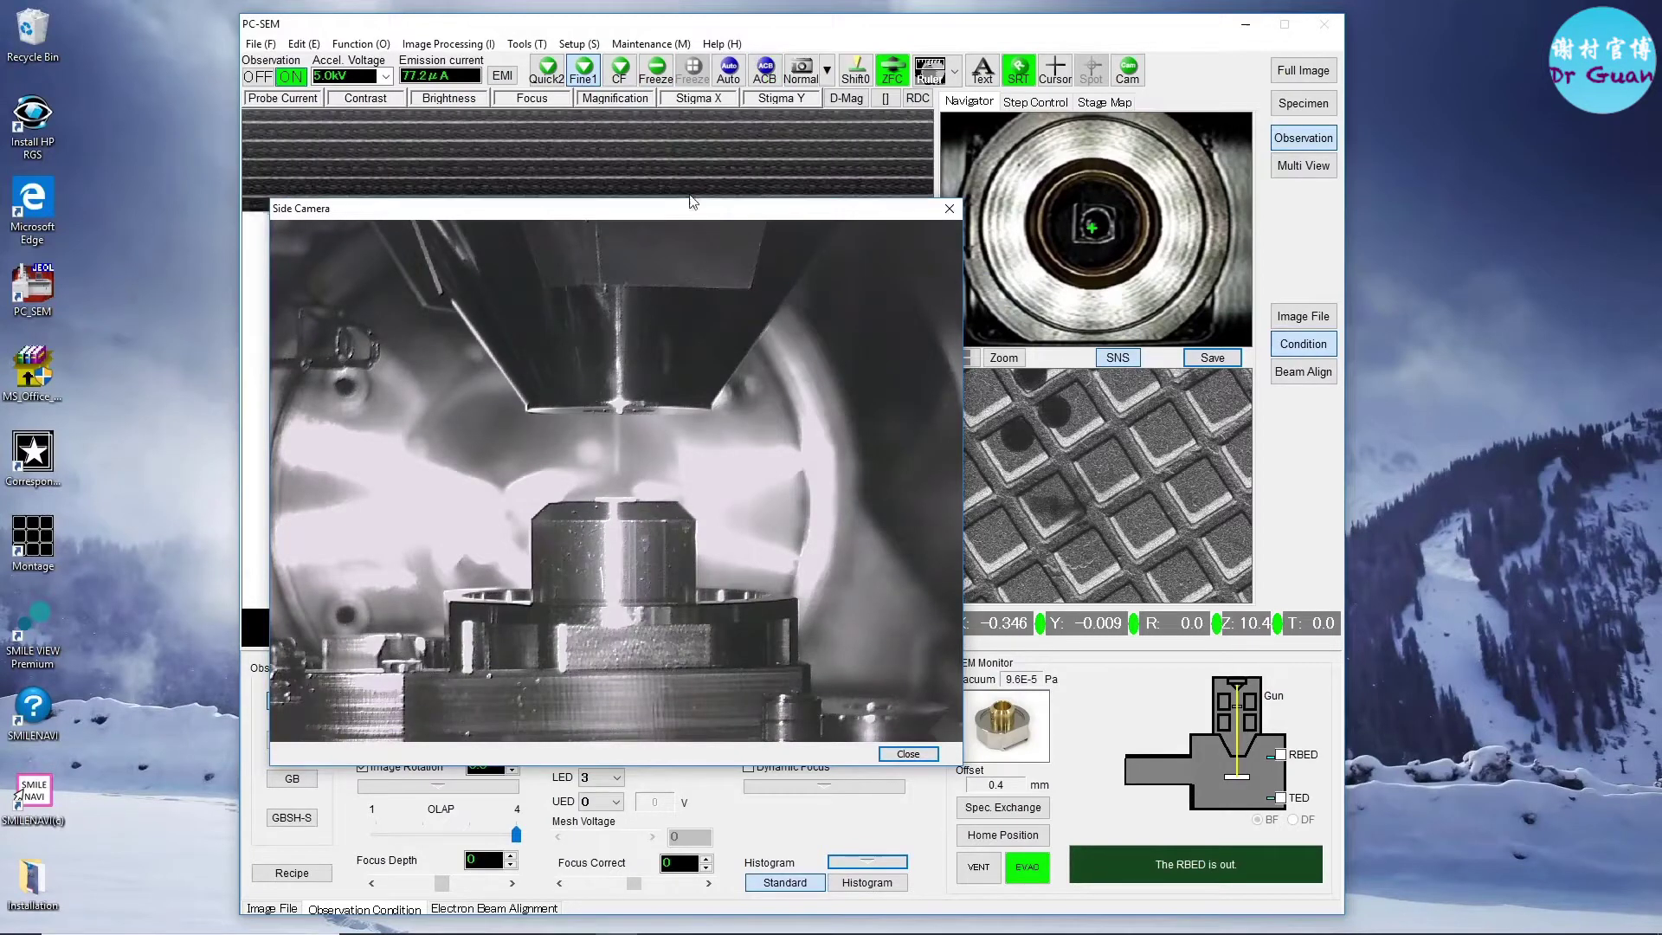
left_click_drag(685, 213, 735, 72)
left_click(827, 639)
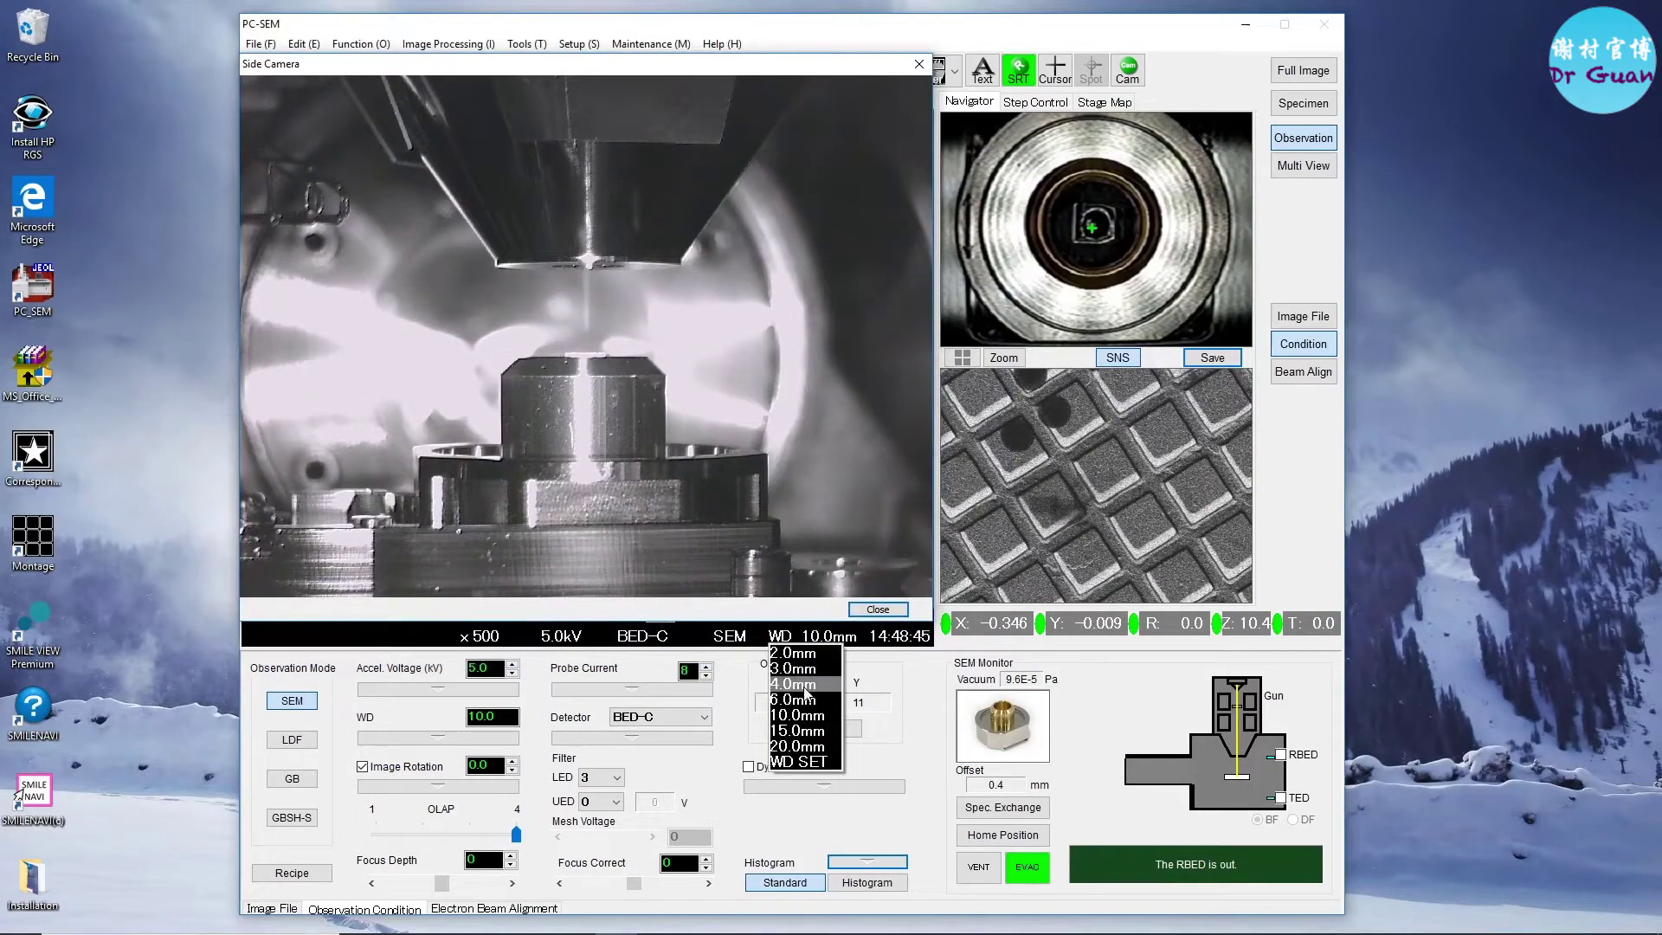
left_click(805, 685)
left_click(847, 516)
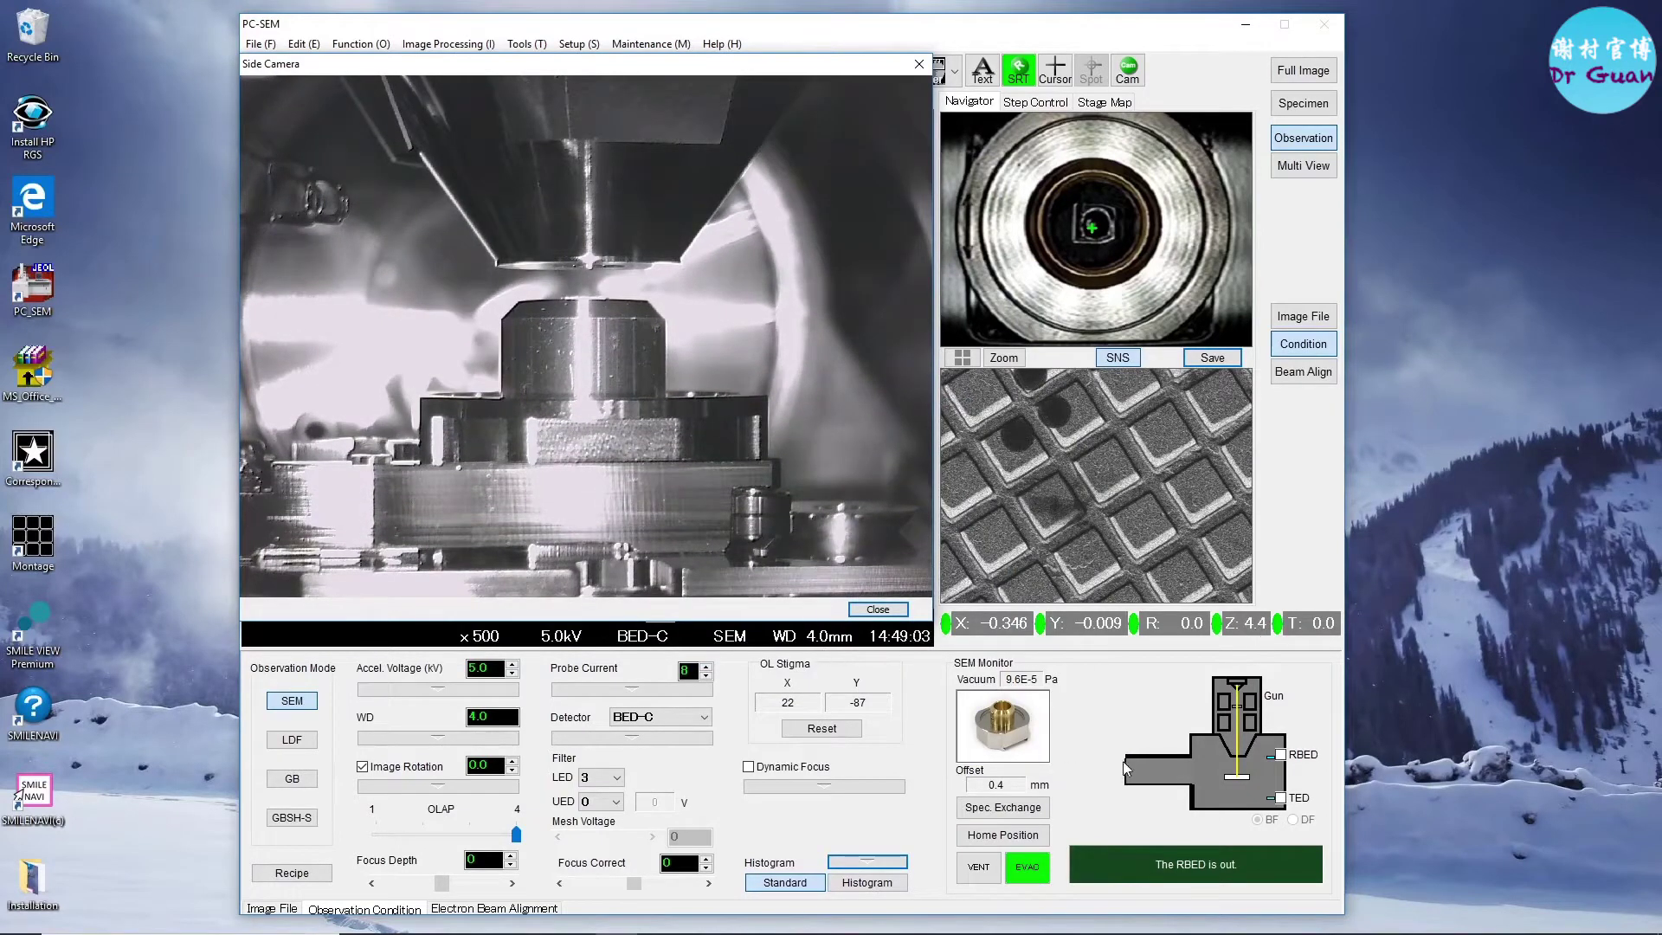
left_click(1281, 756)
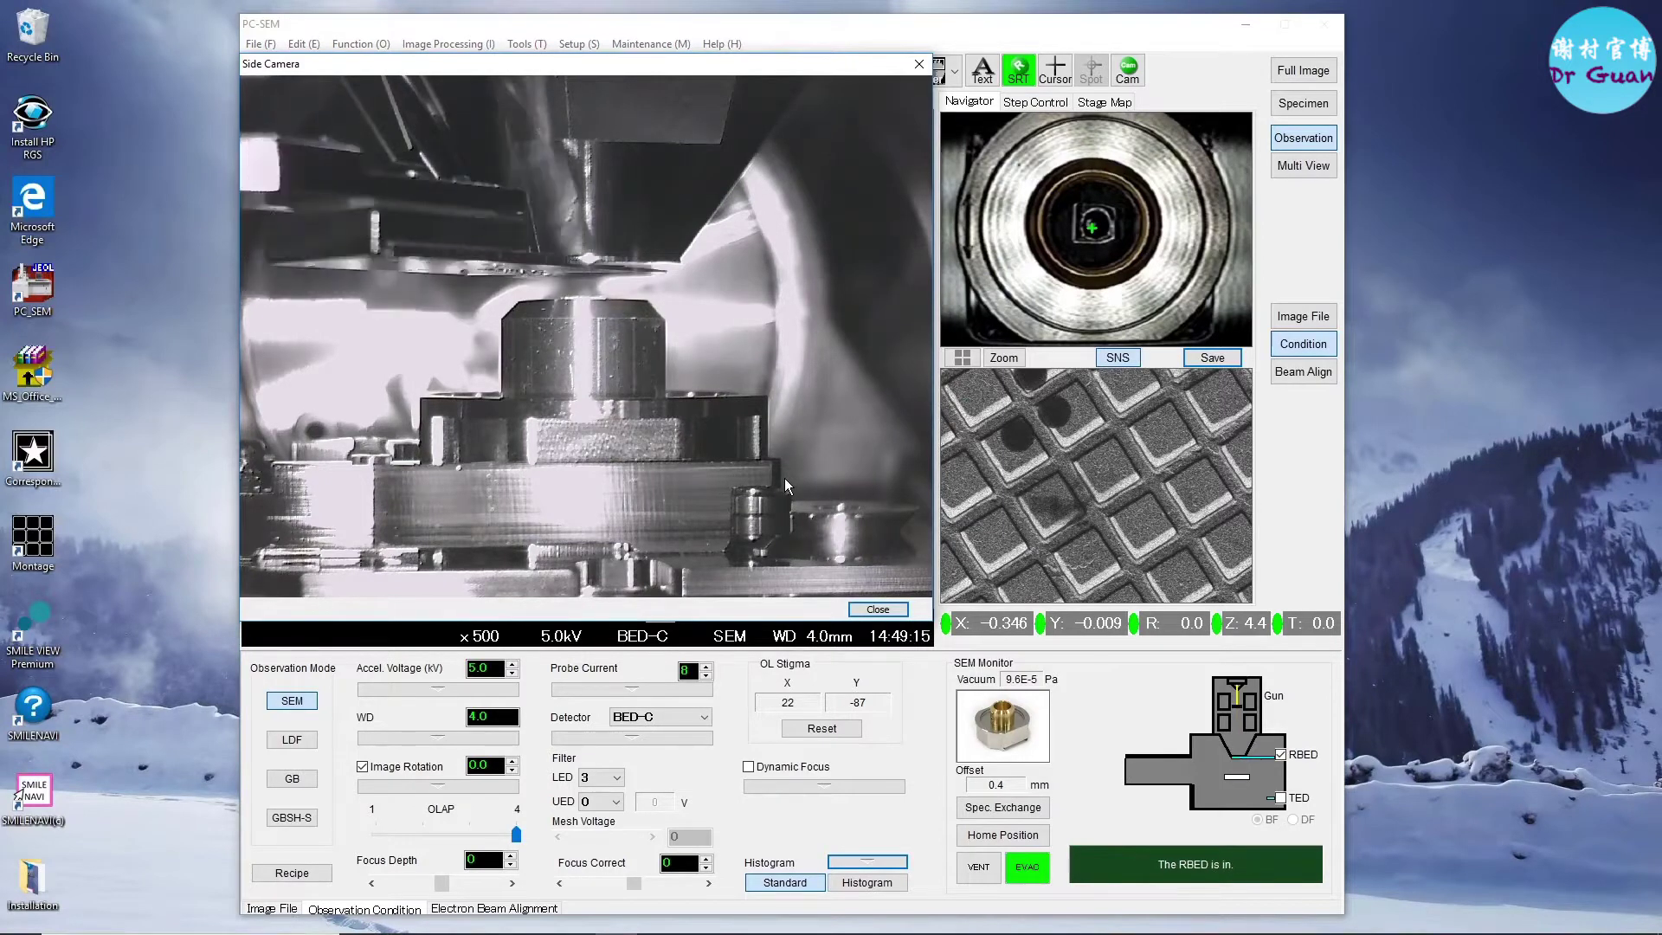
left_click(918, 64)
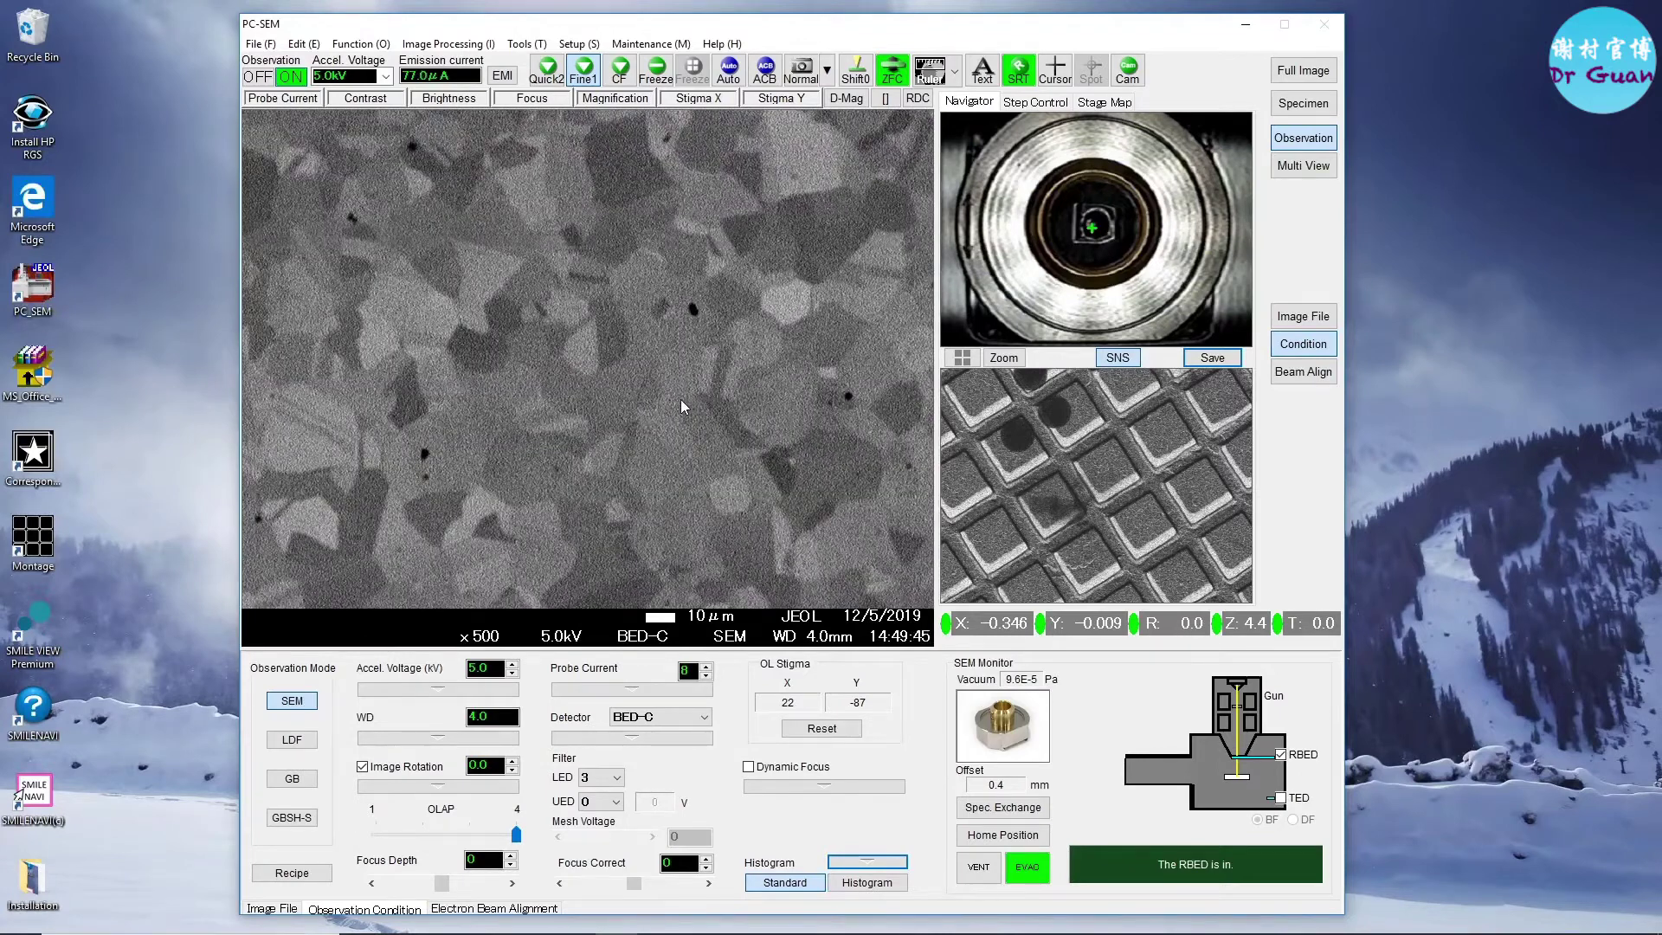
- Focus the BED-C image up to x1,700 using the RDC reduced scan area, and return to the full frame
scroll(681, 398, "up", 3)
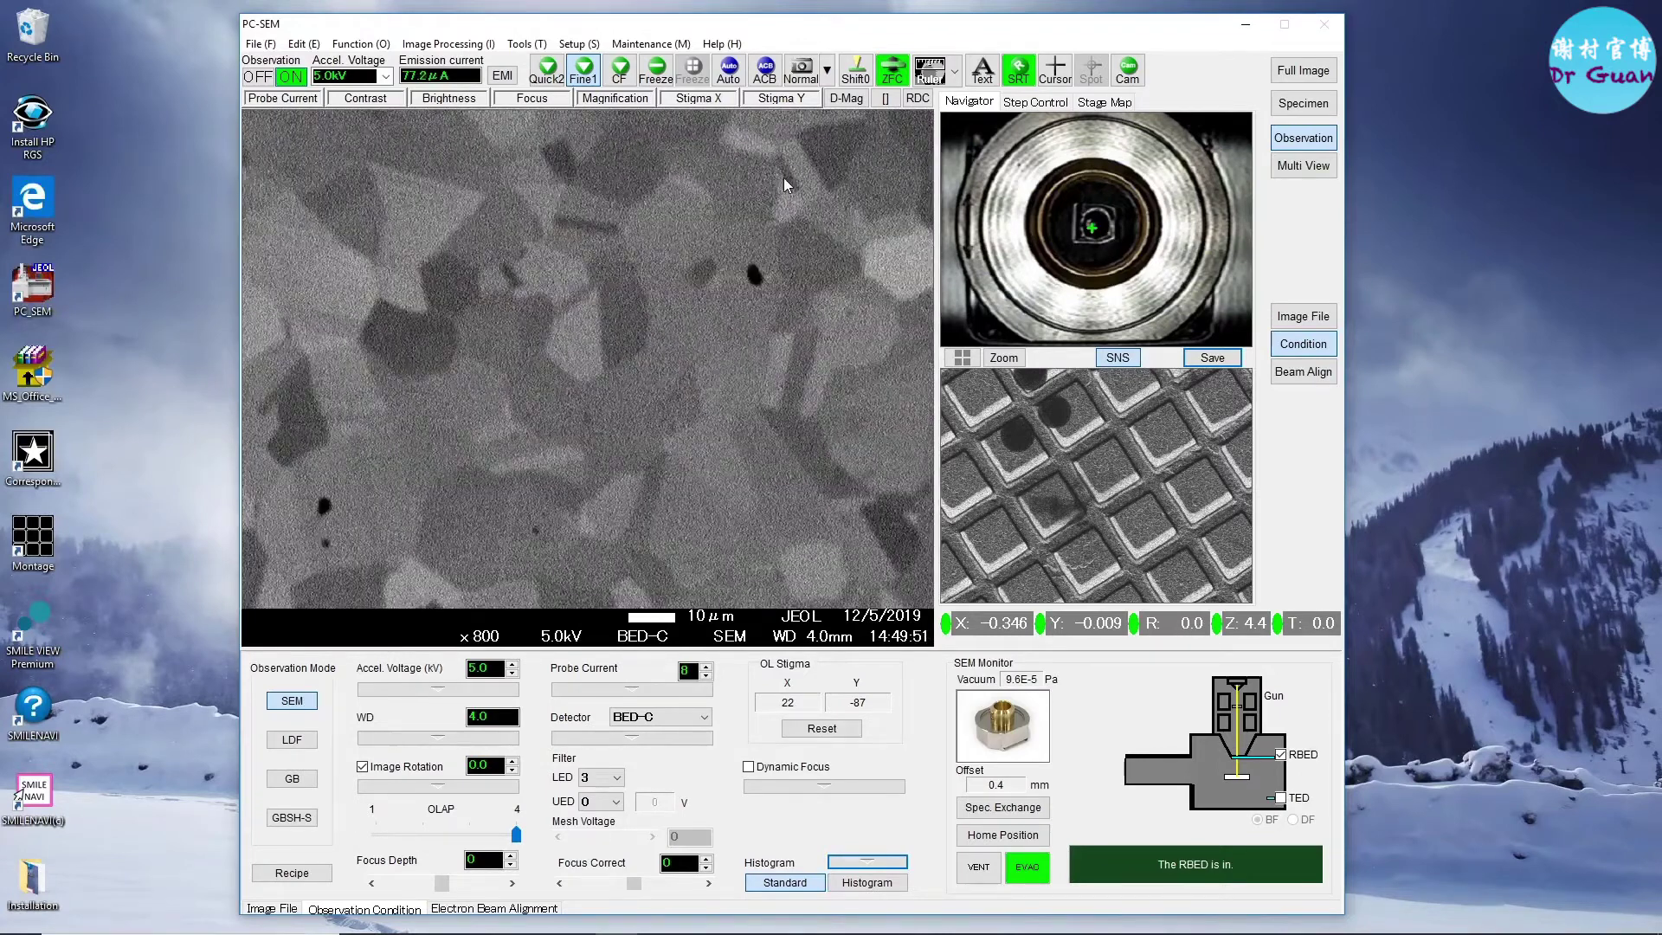
left_click(916, 97)
scroll(850, 261, "up", 5)
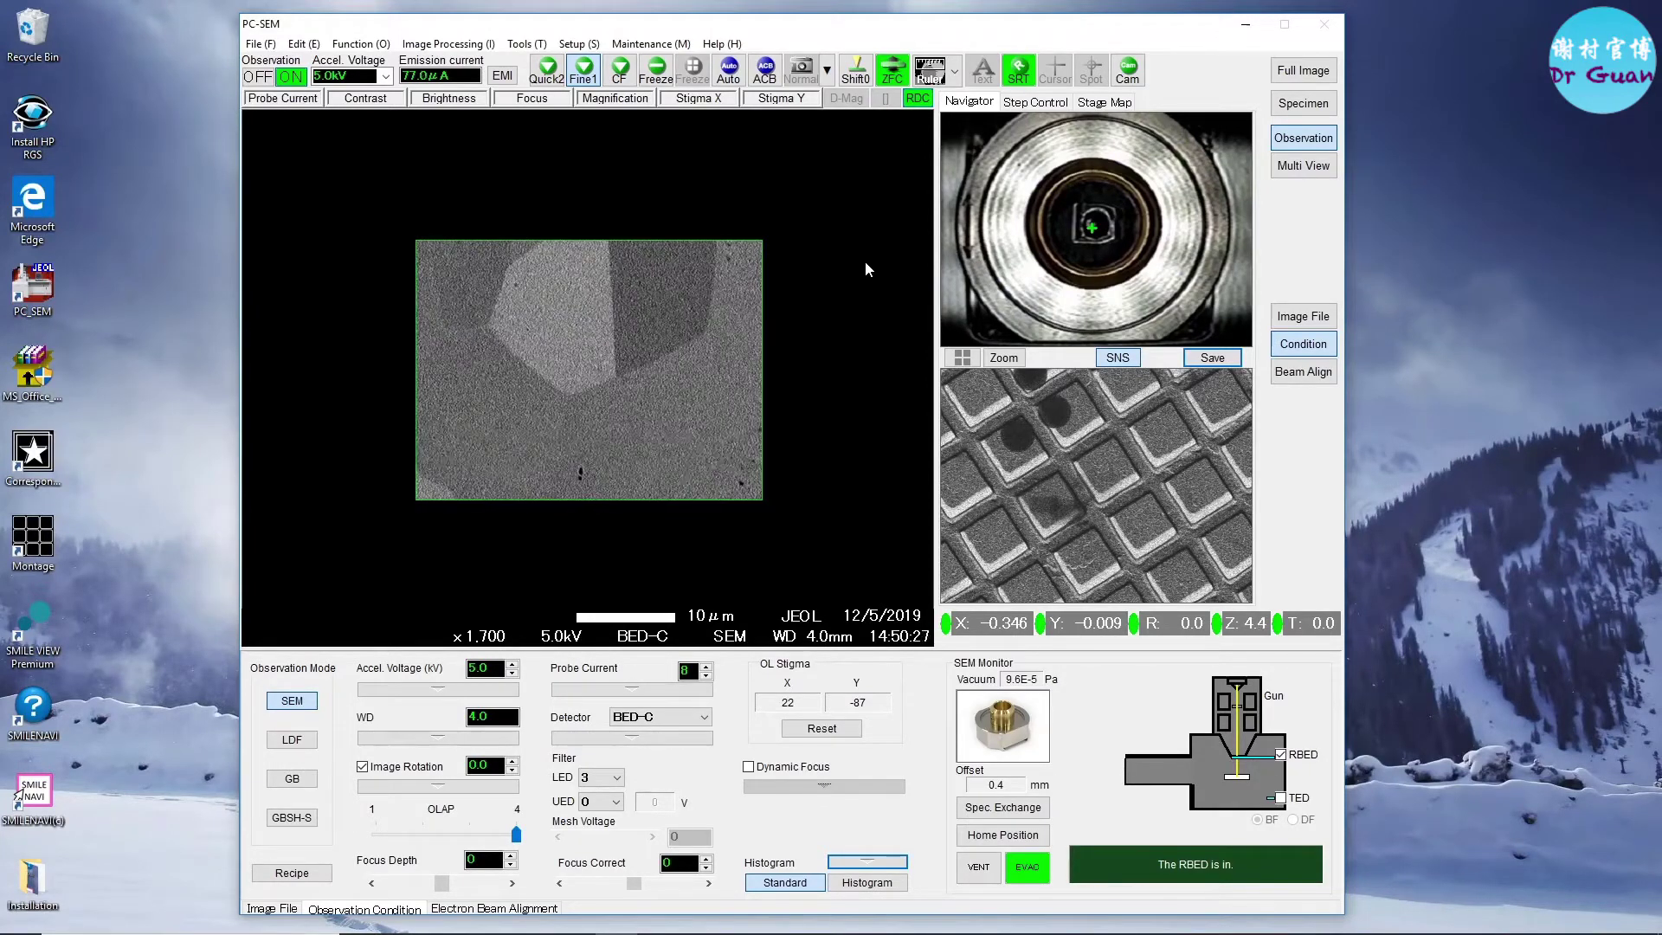
left_click(917, 98)
- Set the magnification to x500, capture the BED-C image in Normal mode at 4.0 mm working distance, and save it
left_click(484, 634)
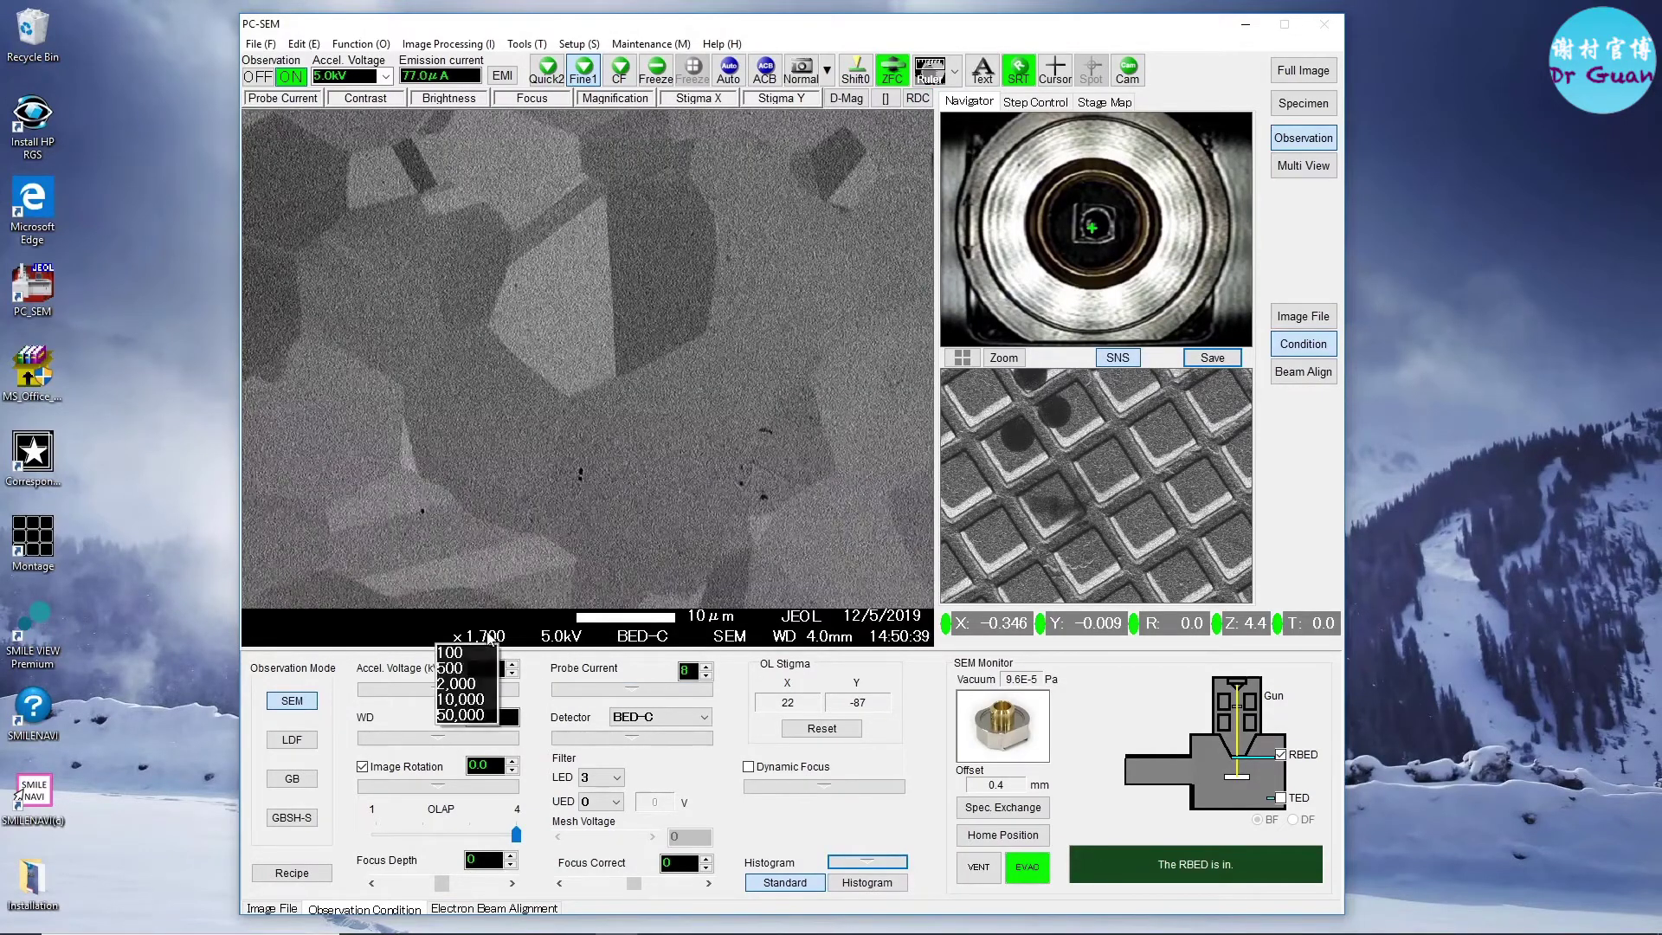
left_click(463, 670)
left_click(804, 75)
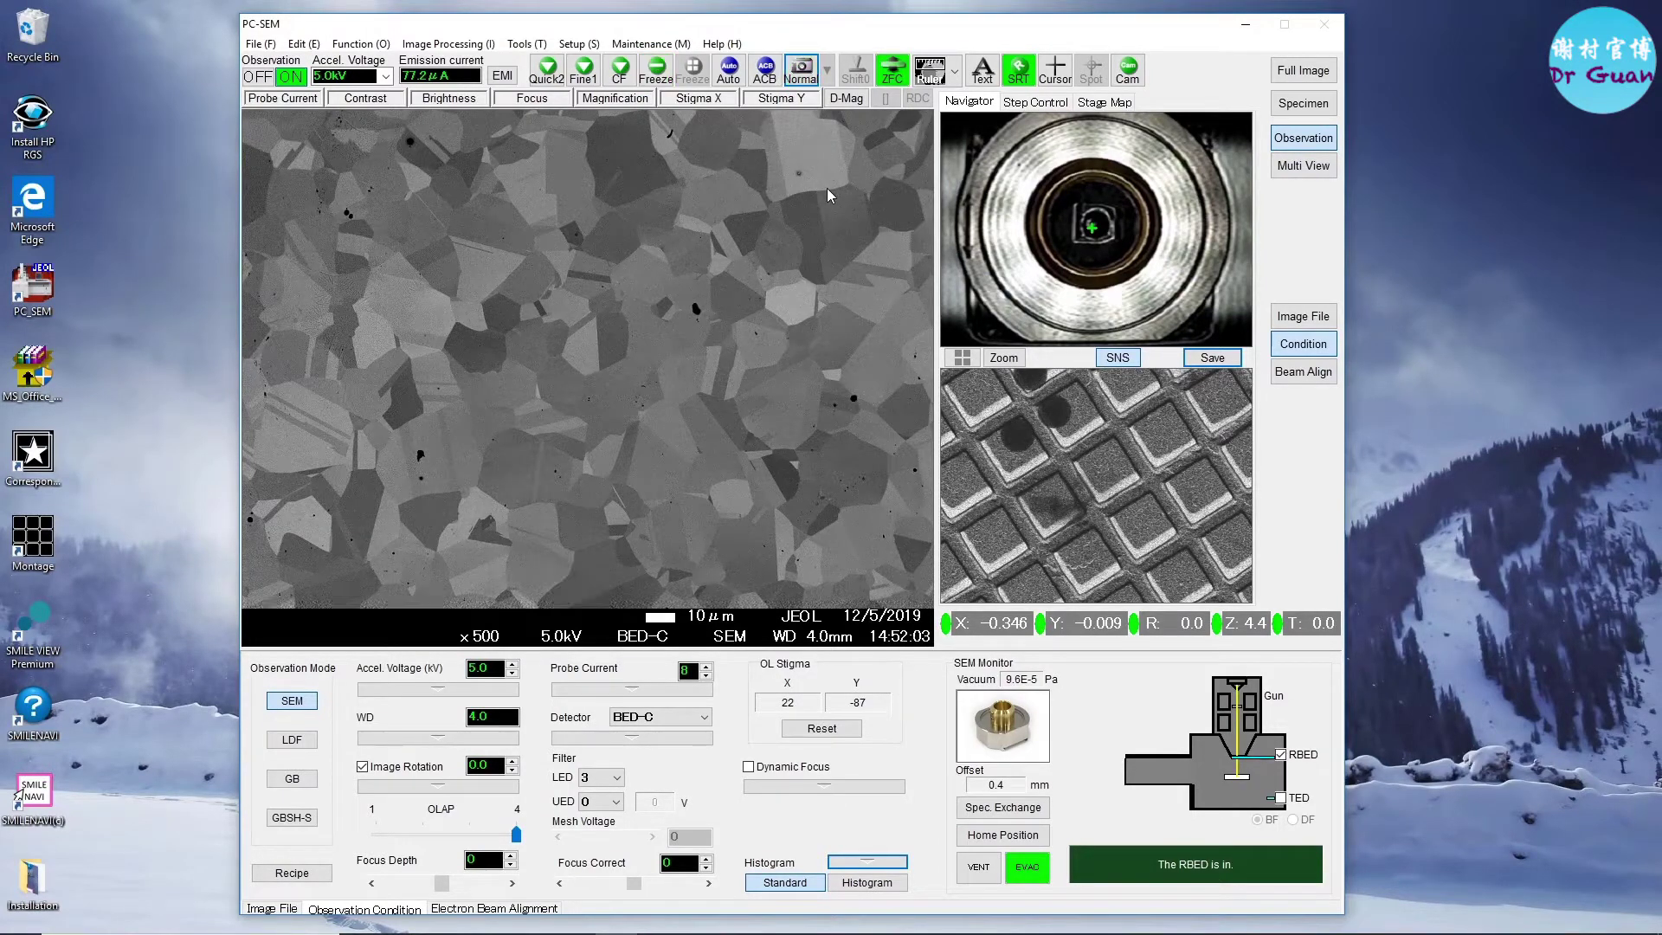
left_click(942, 490)
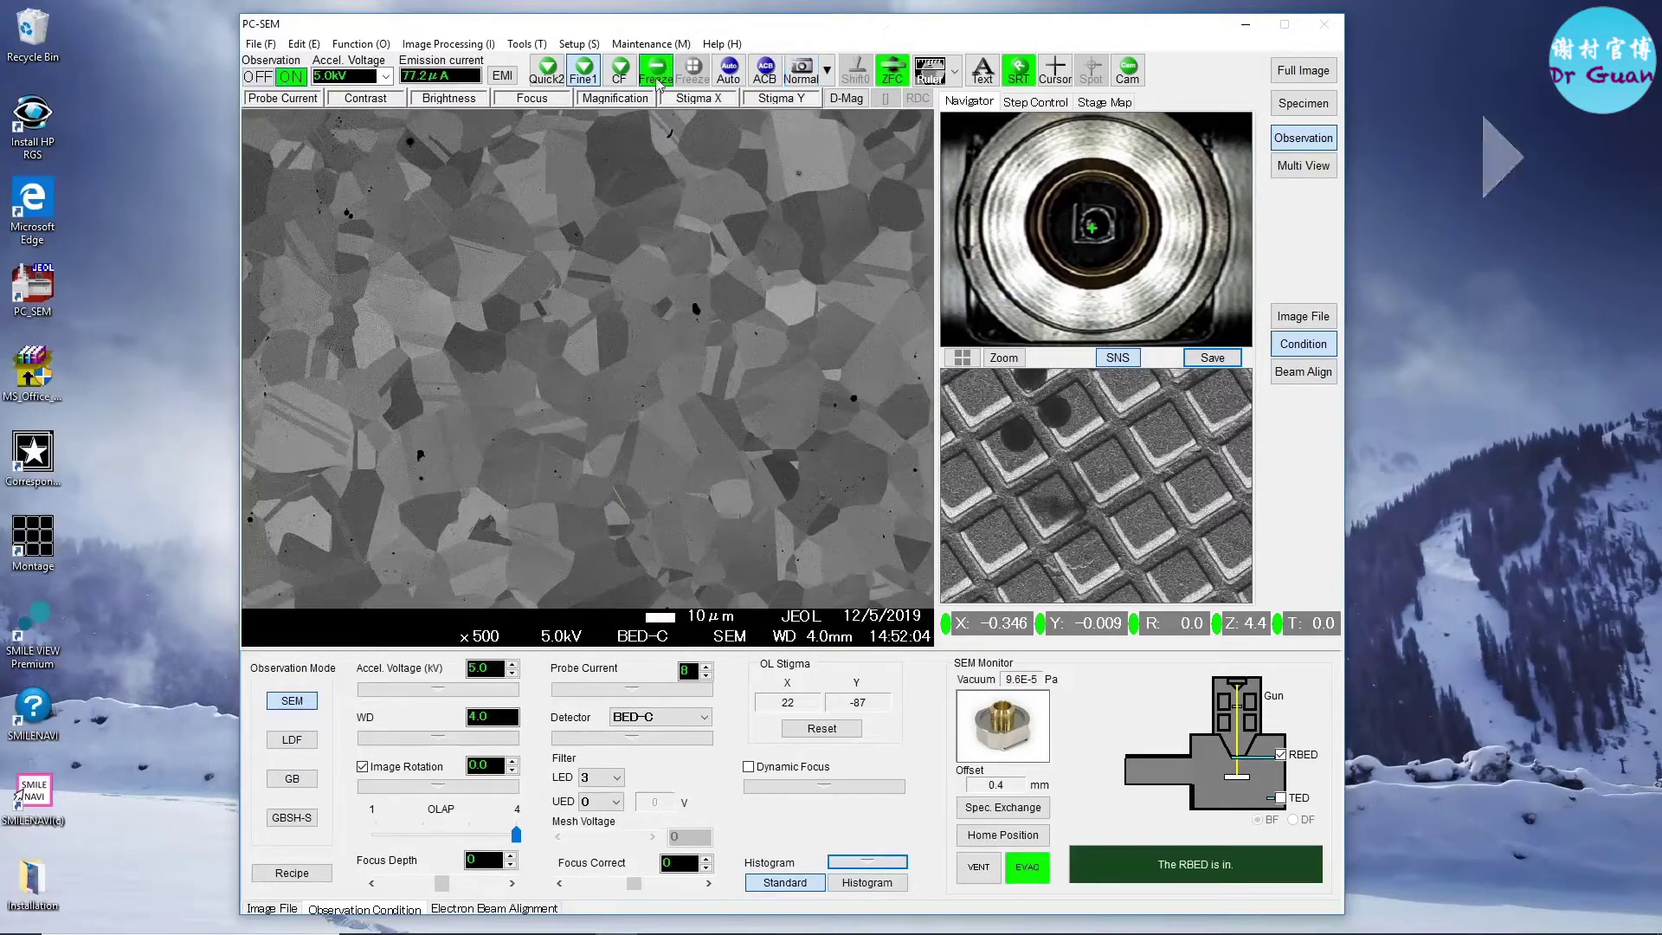
- Compare the live image with the UED and USD detectors, and switch the detector to LED
left_click(638, 639)
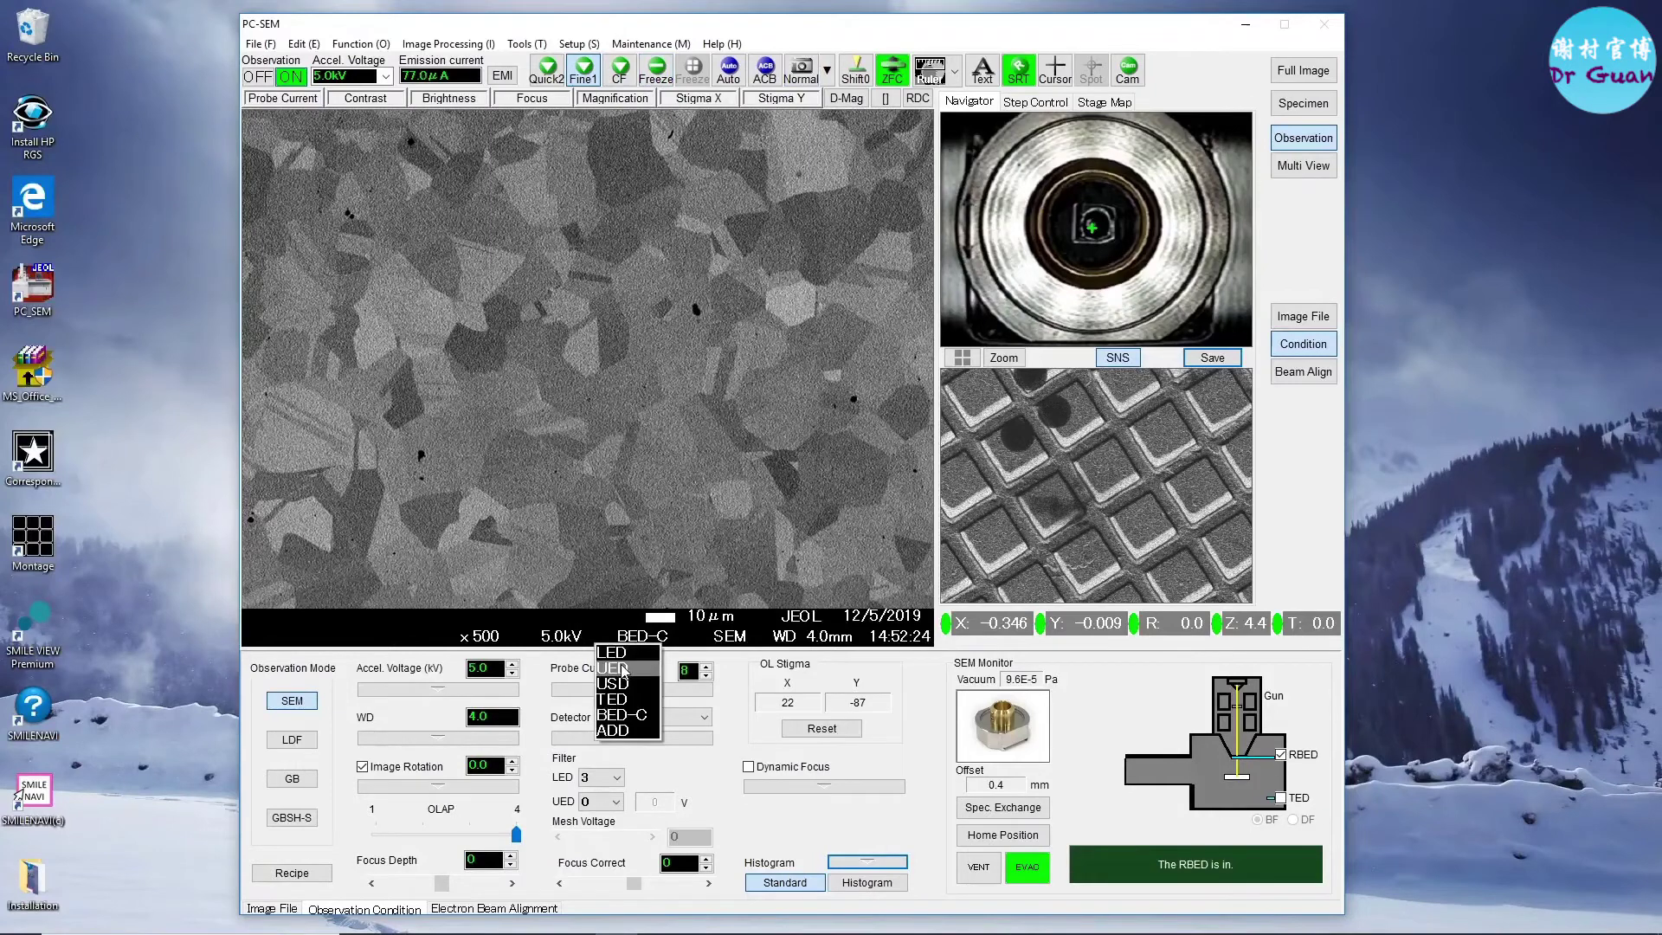
left_click(619, 667)
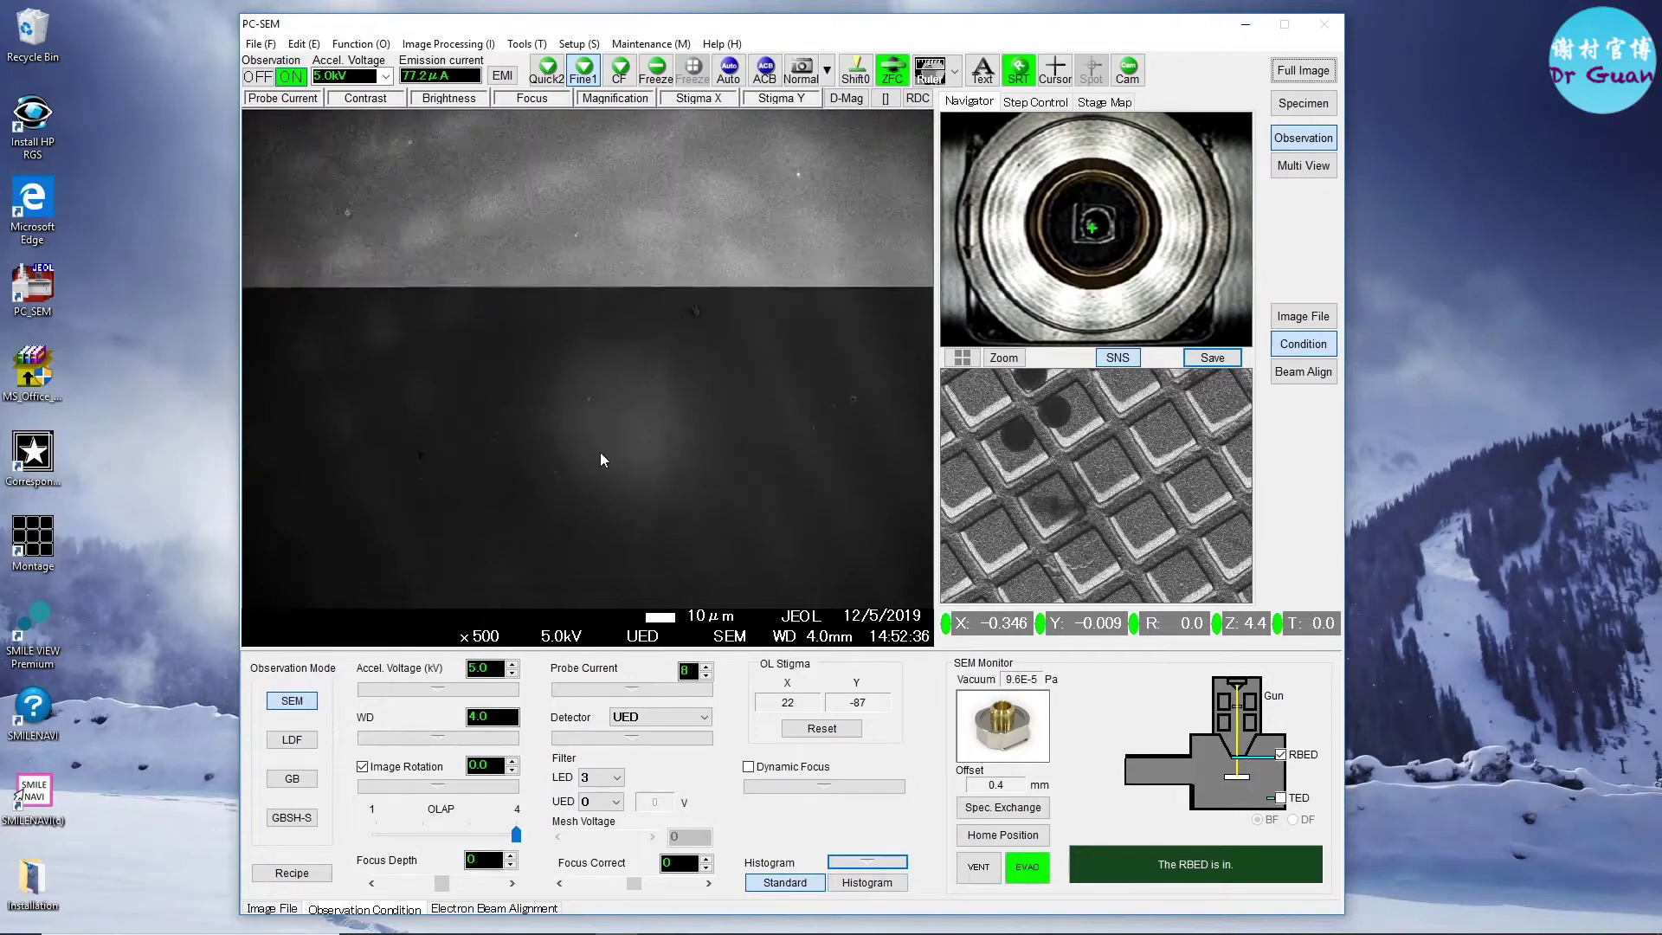
left_click(659, 716)
left_click(637, 683)
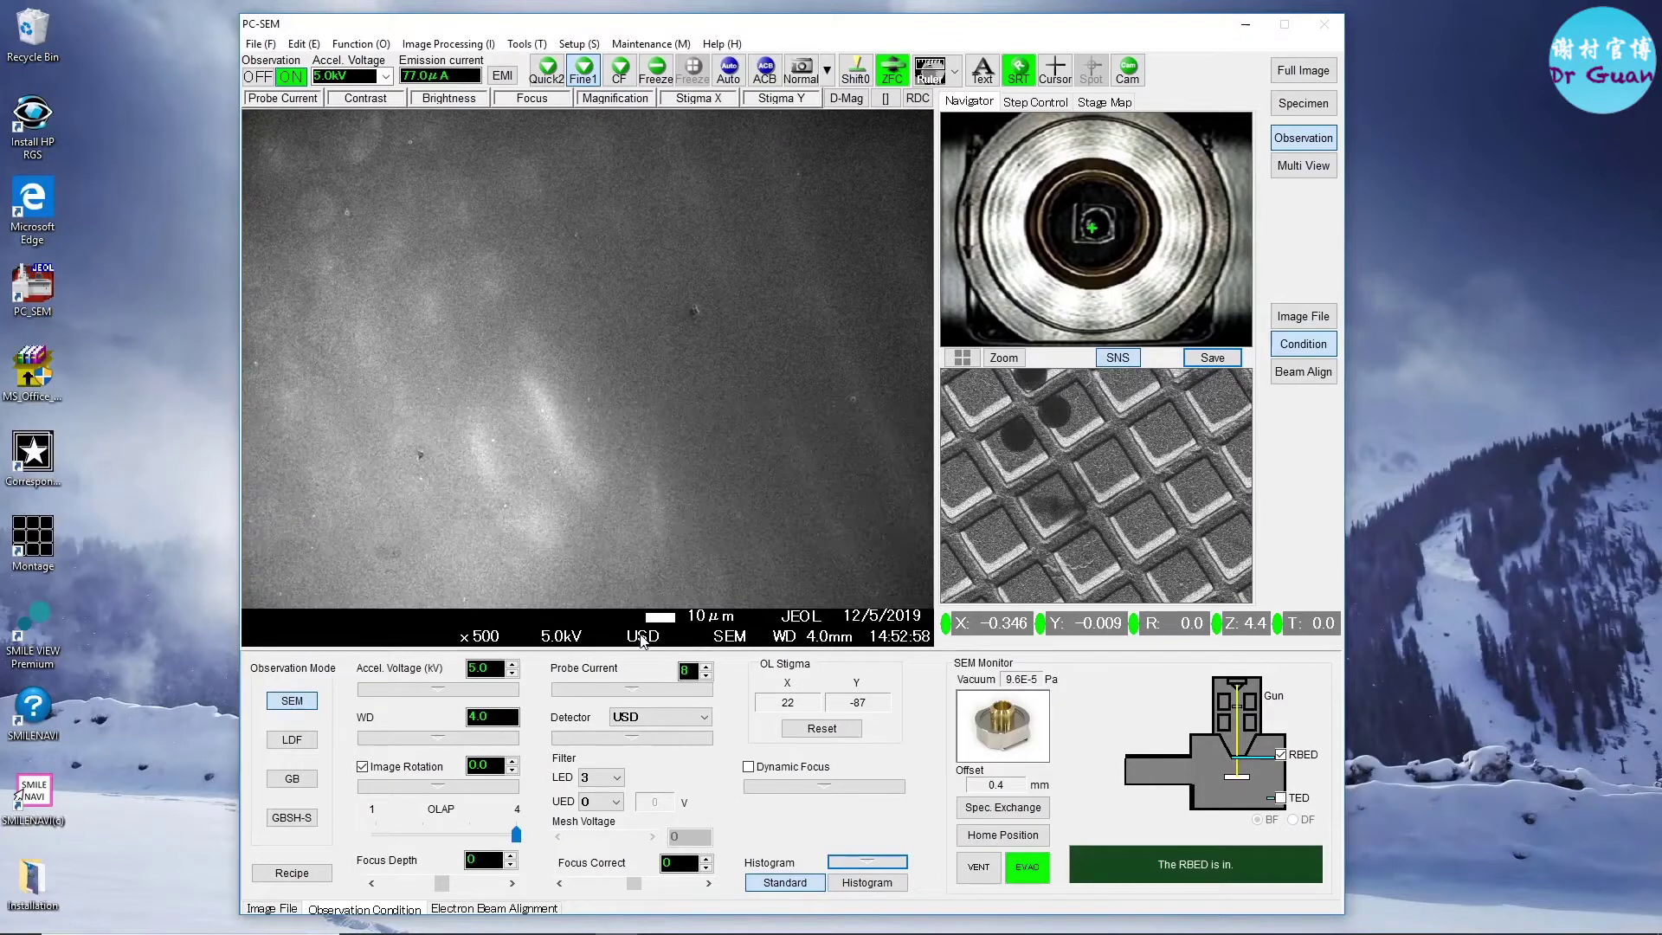
left_click(660, 716)
left_click(637, 651)
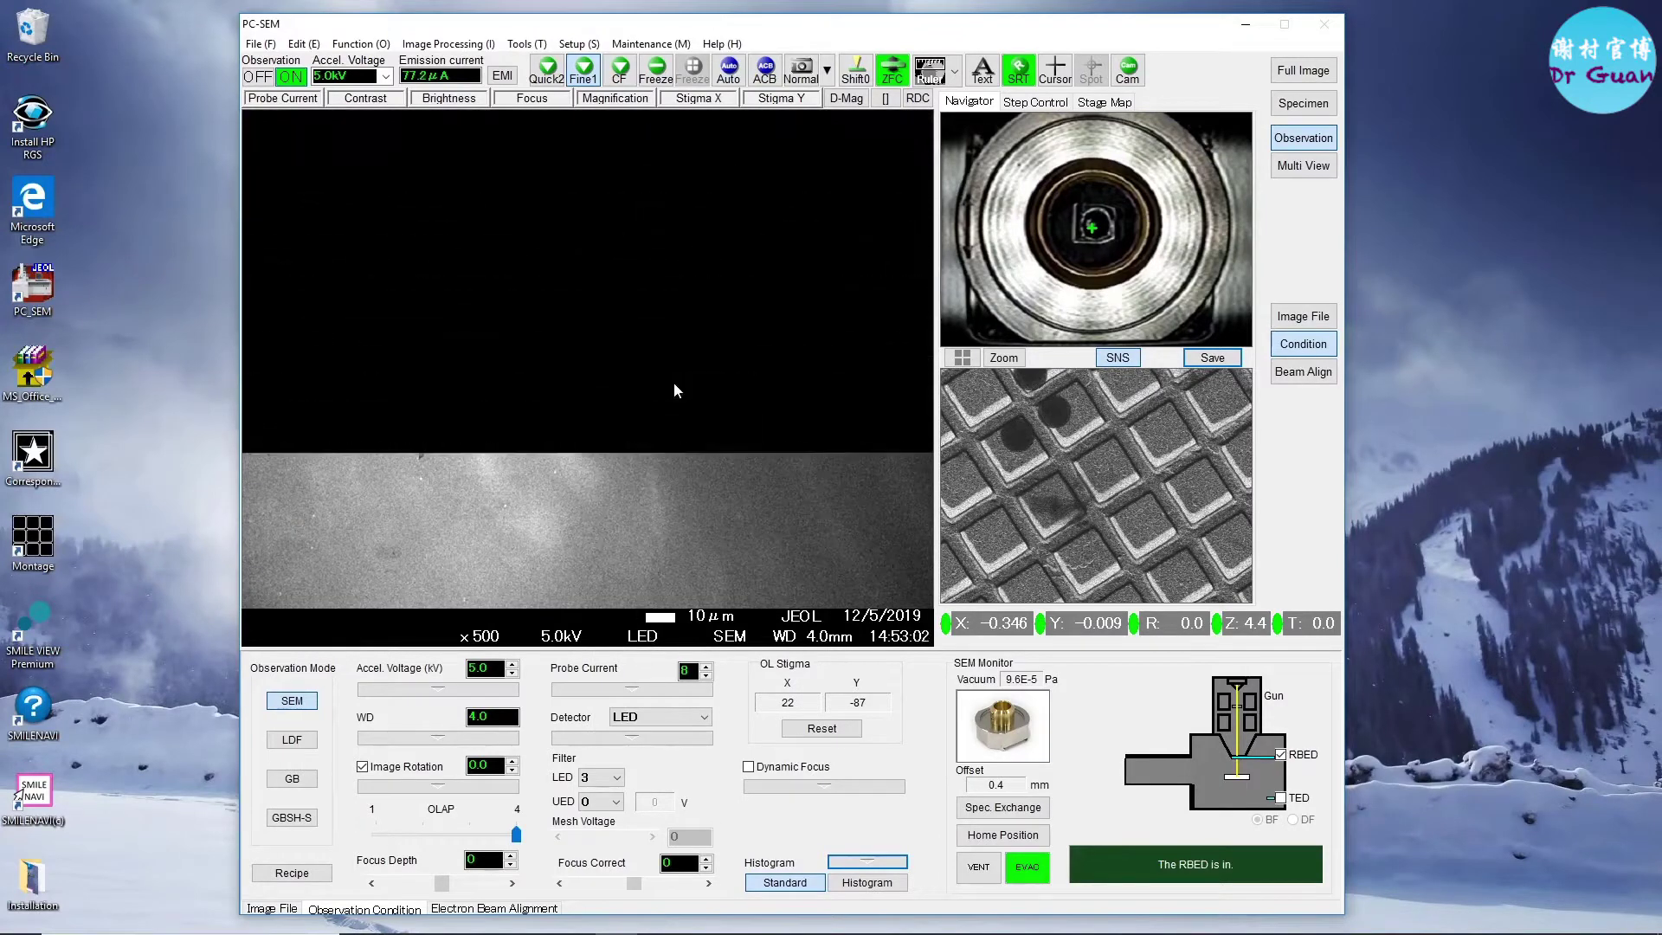
- Capture the LED image at x500 and 4.0 mm working distance, save it, and resume the live scan
key("F4")
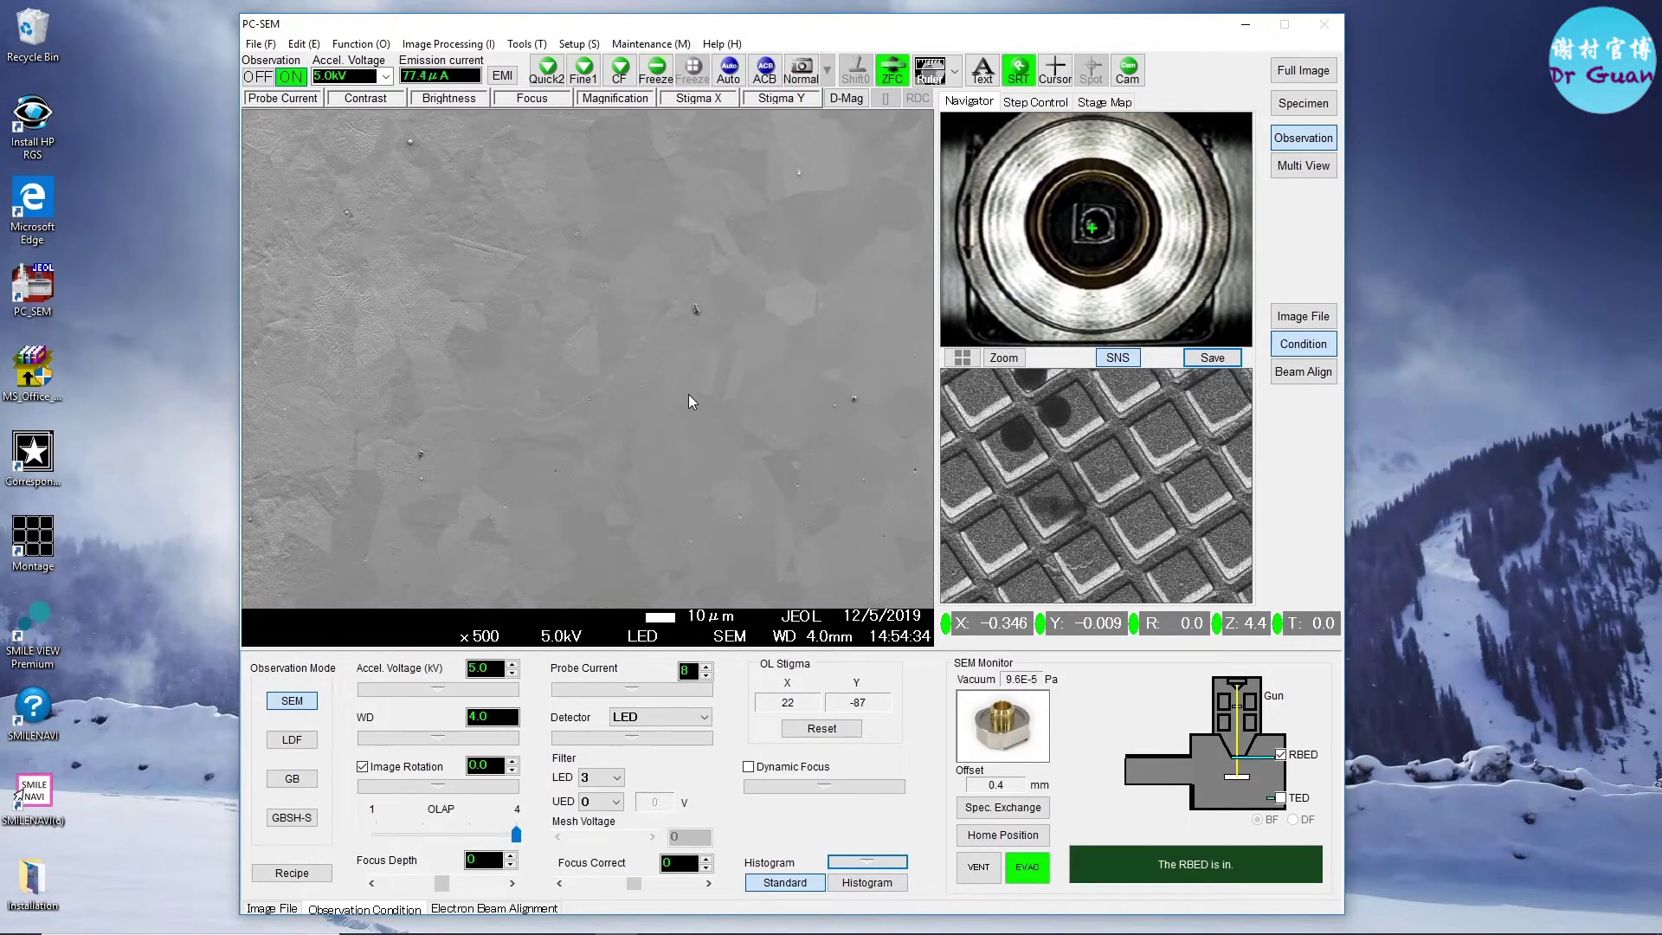
left_click(930, 497)
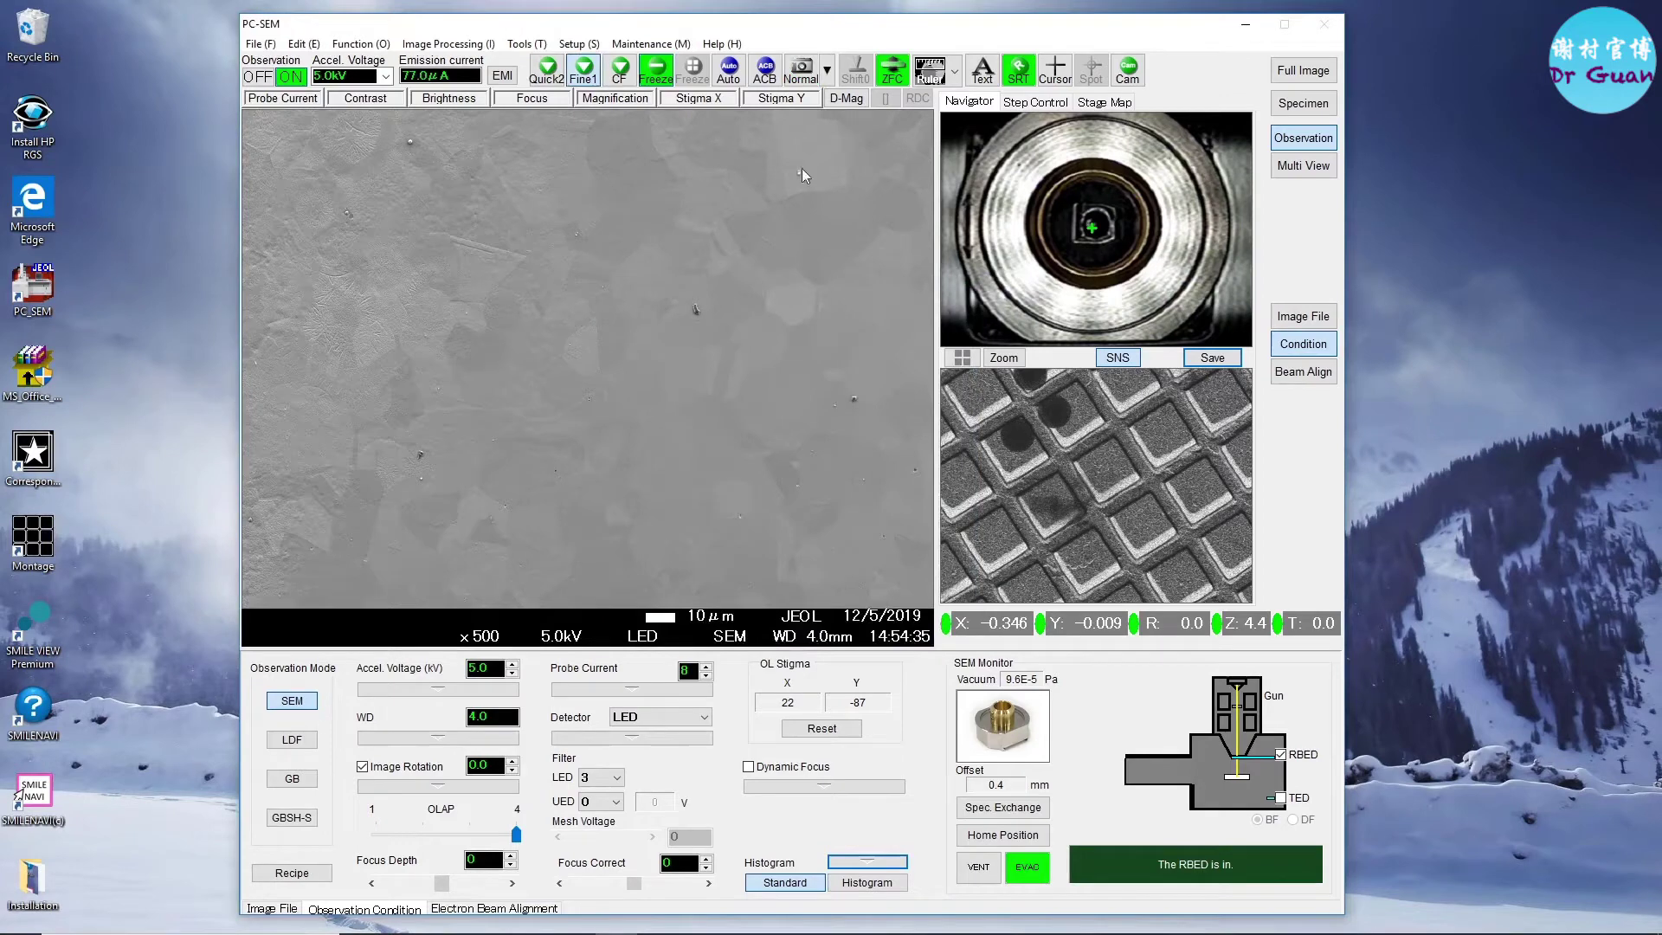
left_click(658, 83)
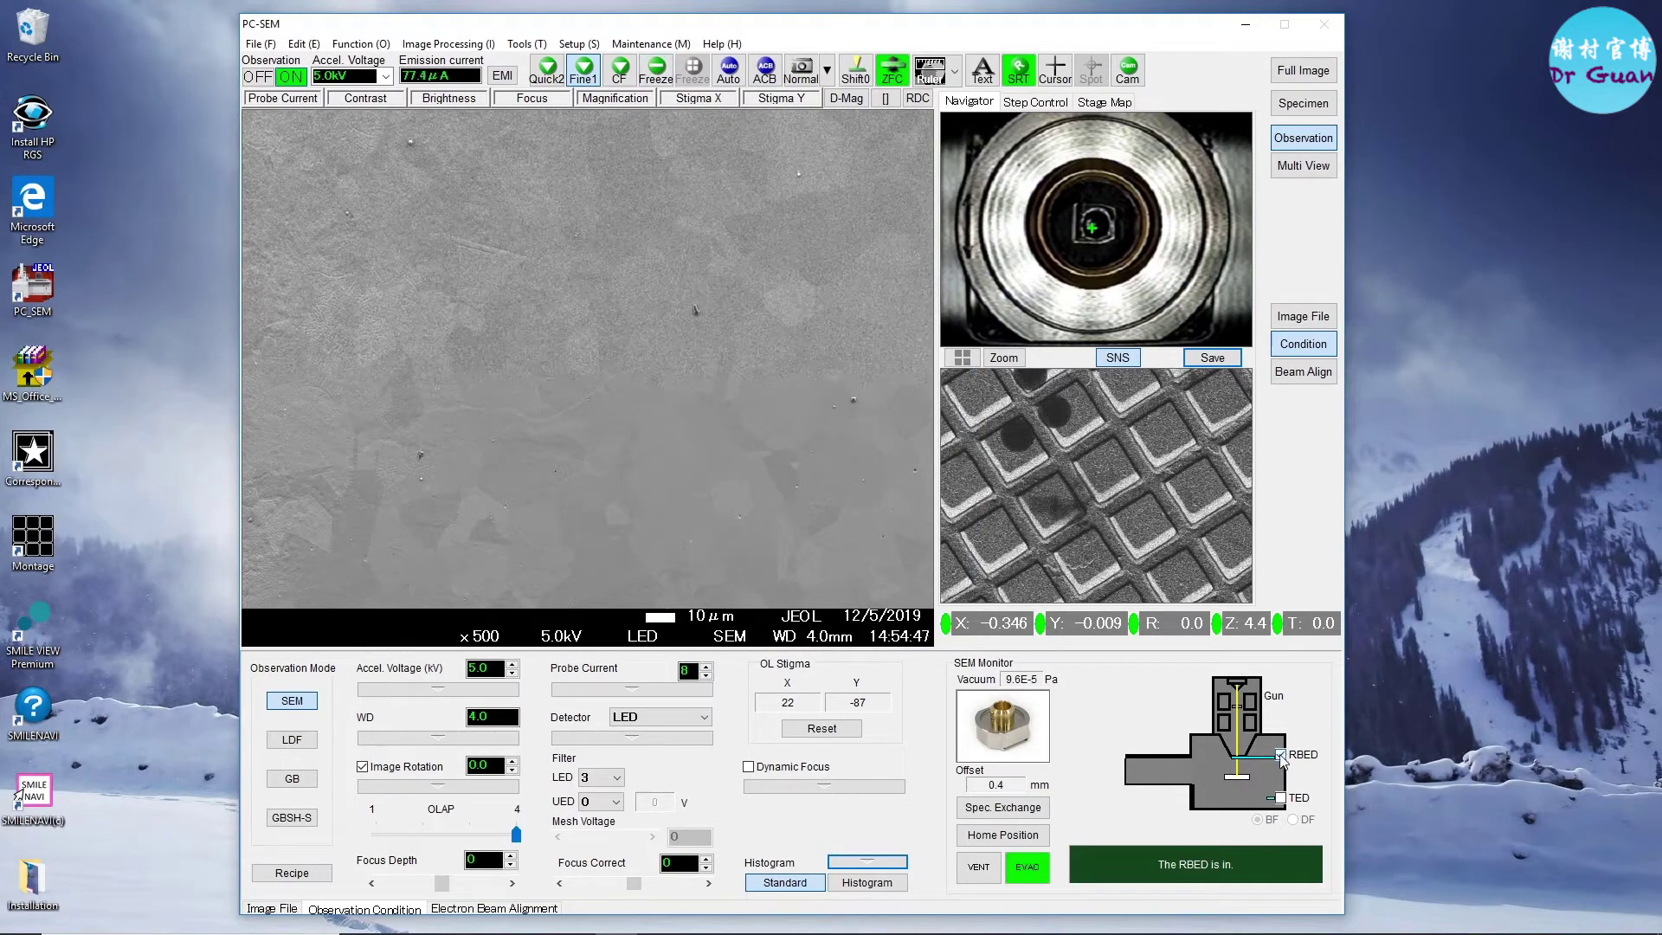
- Display LED on CH1 and BED-C on CH2 in Multi View, and switch the scan to Fine2
left_click(1311, 170)
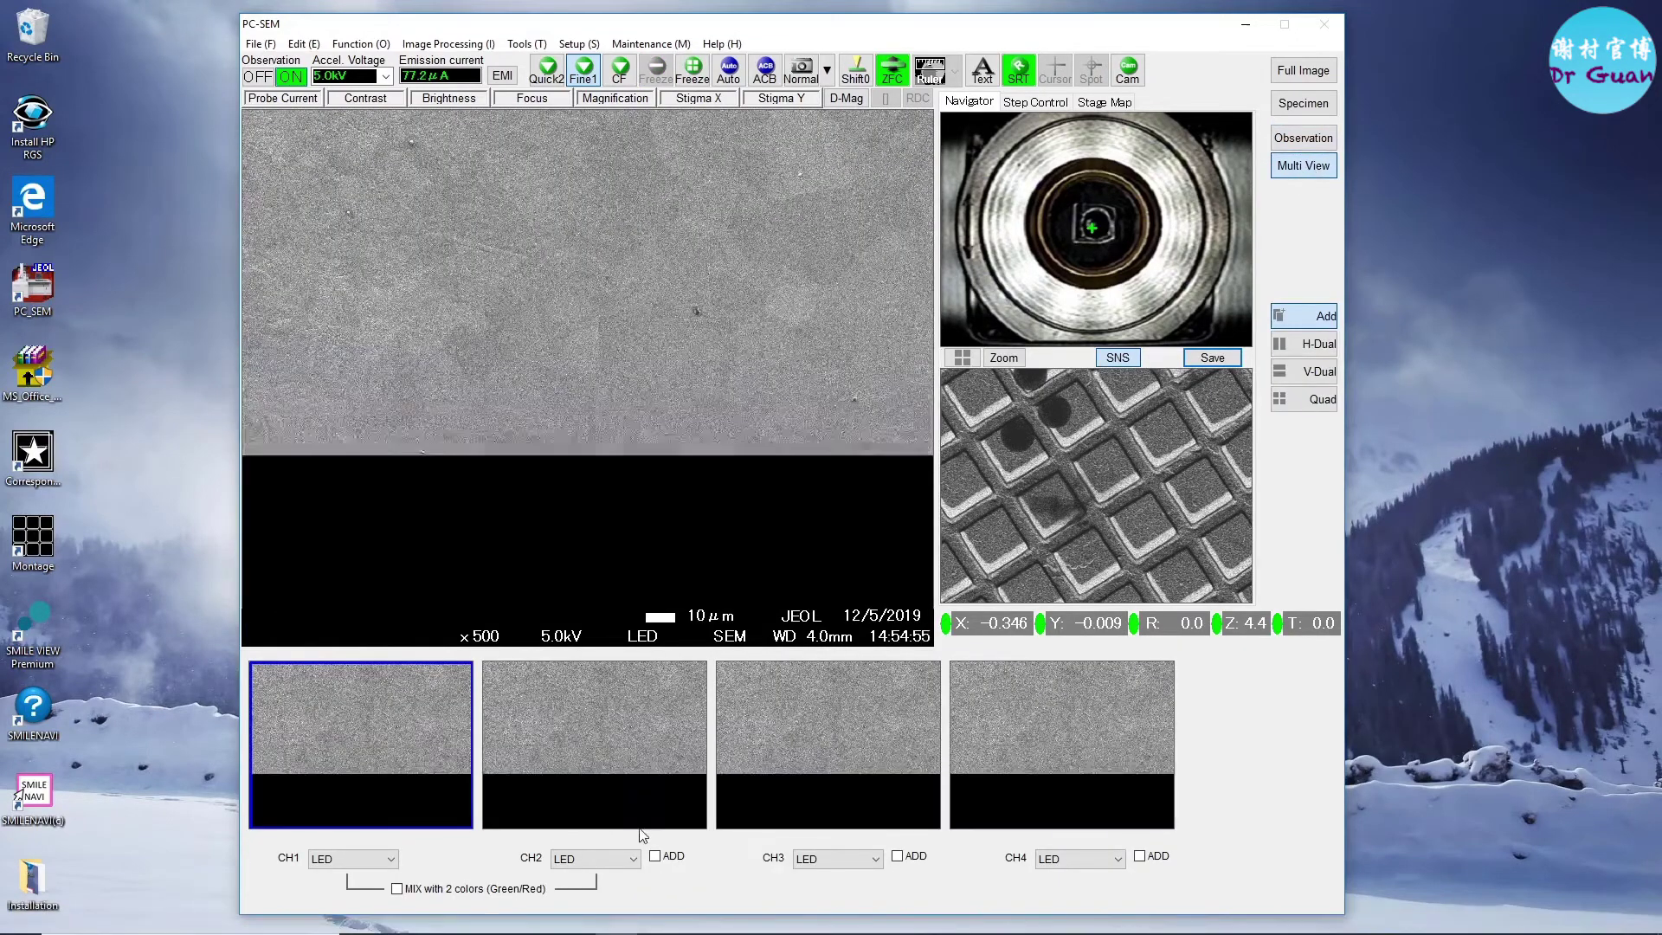
left_click(637, 857)
left_click(608, 836)
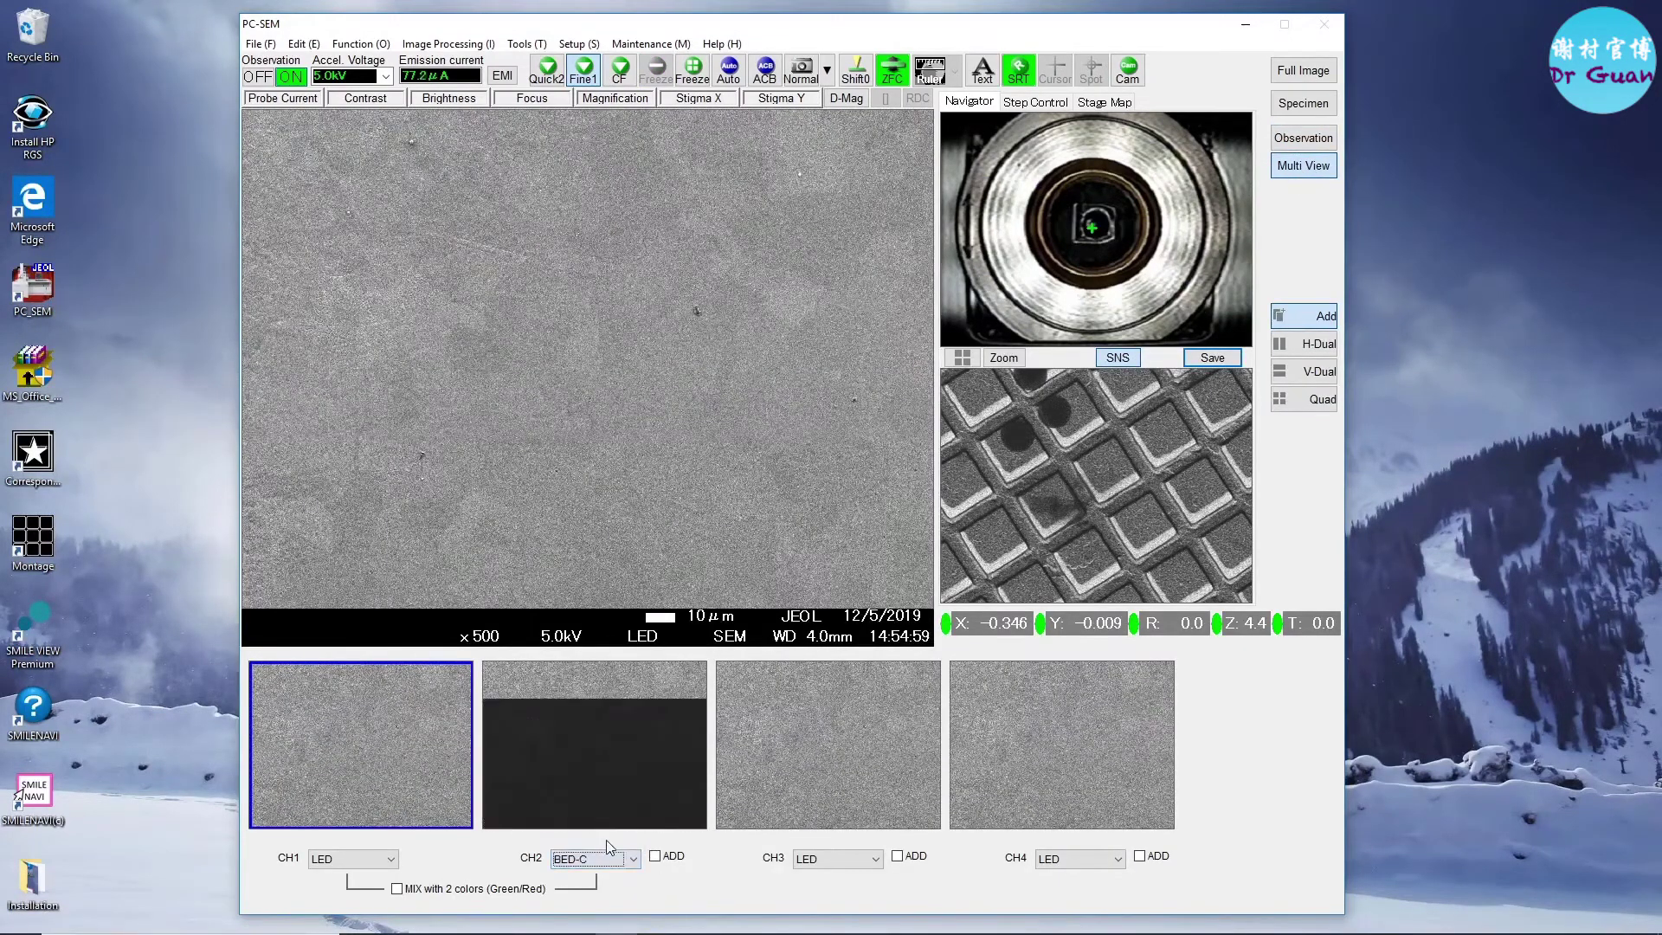
left_click(583, 83)
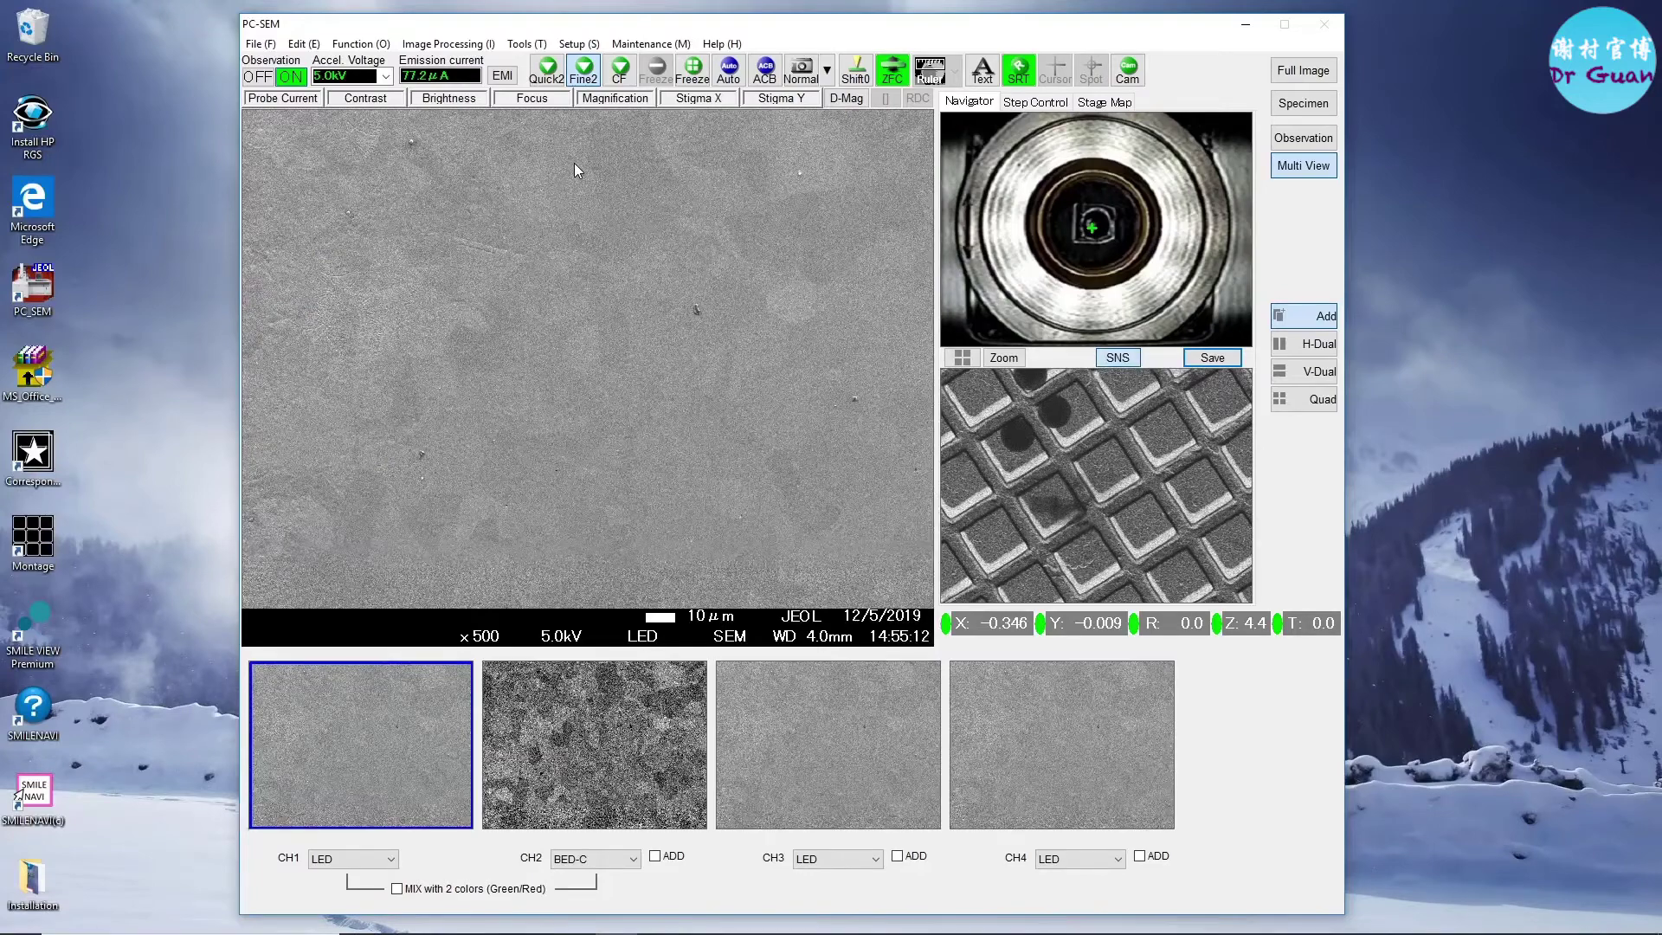
- Return to the single observation view and select saved image 5-12-25 to compare BED-C contrast with the live LED image
left_click(1287, 142)
left_click(1302, 317)
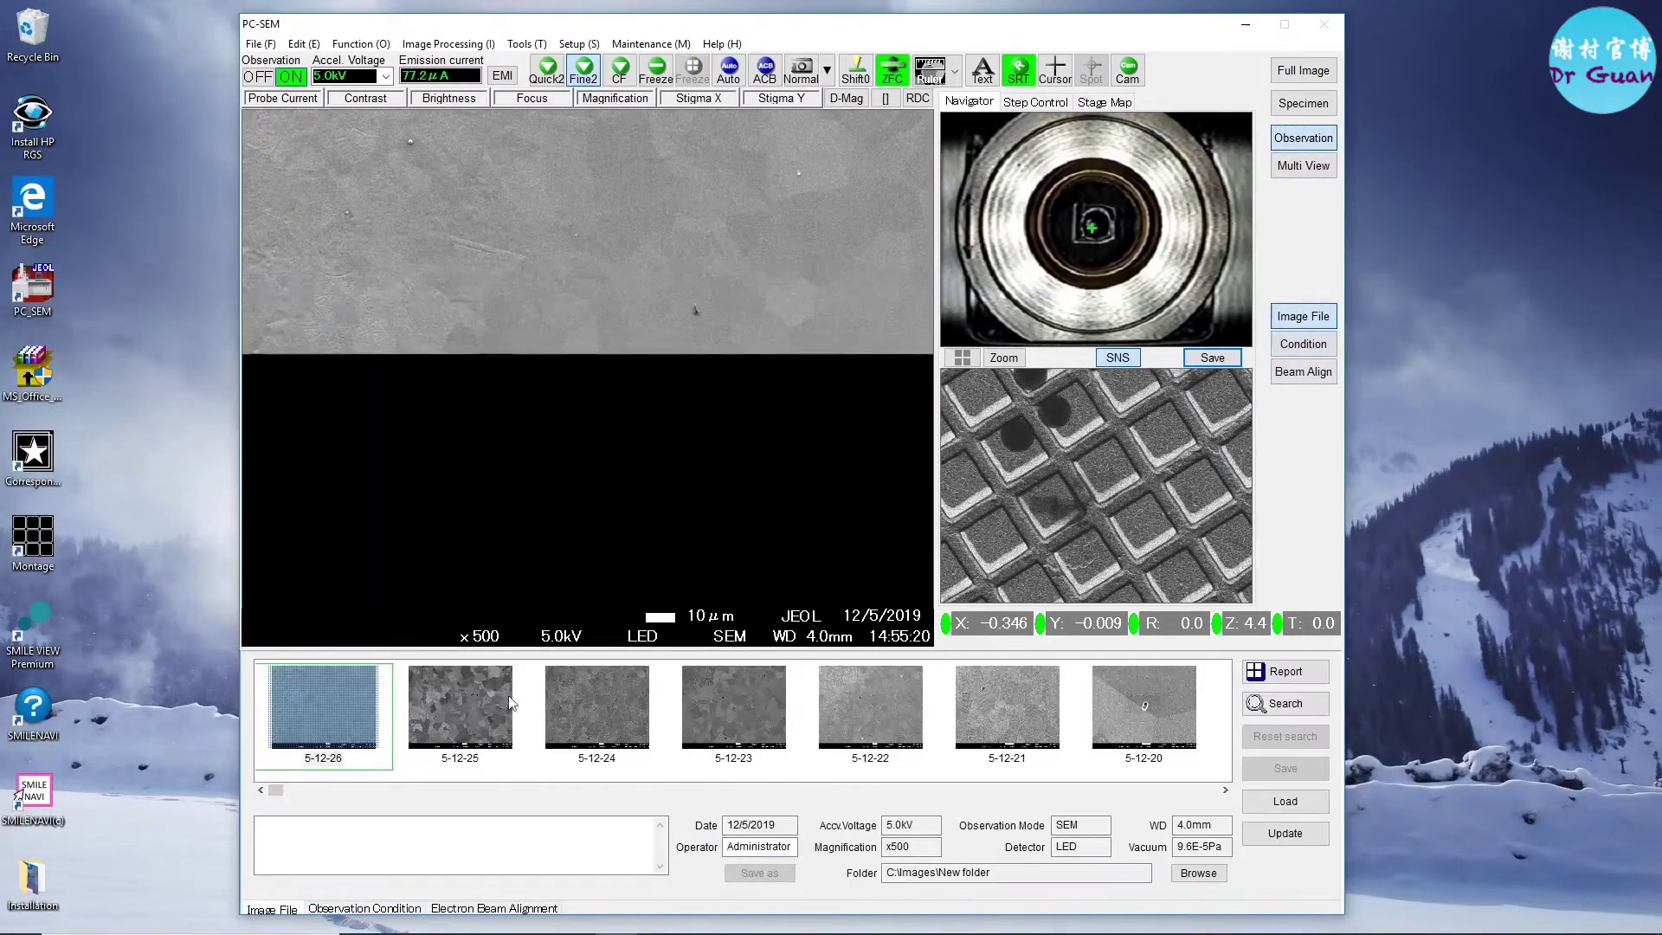
left_click(467, 711)
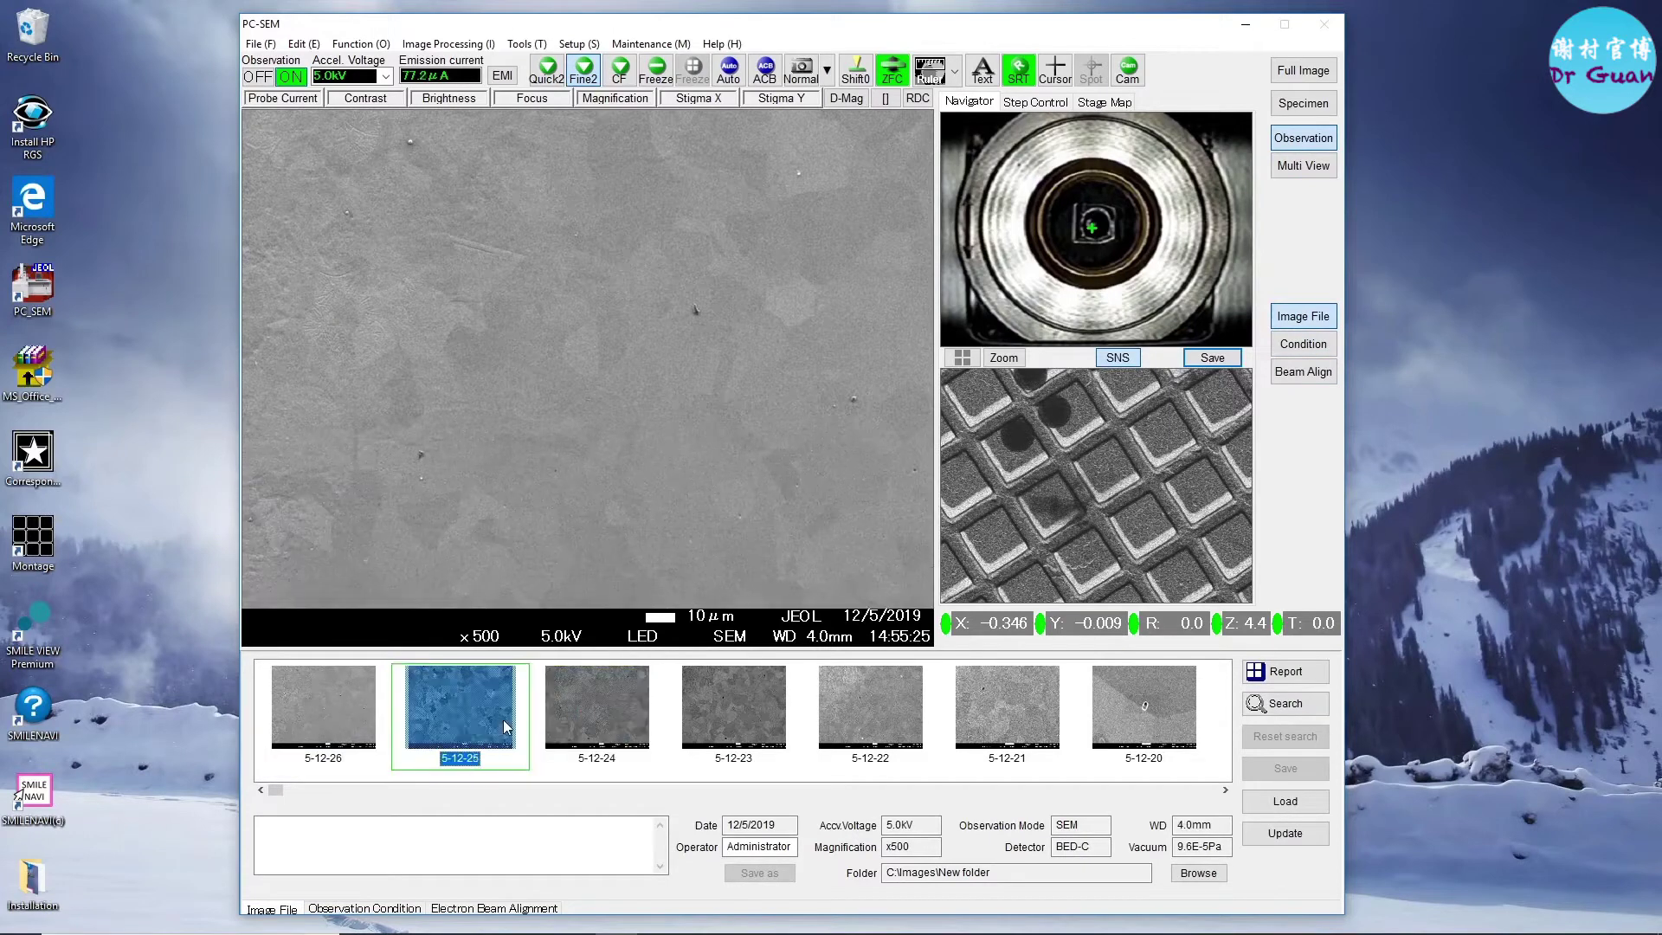
left_click(611, 309)
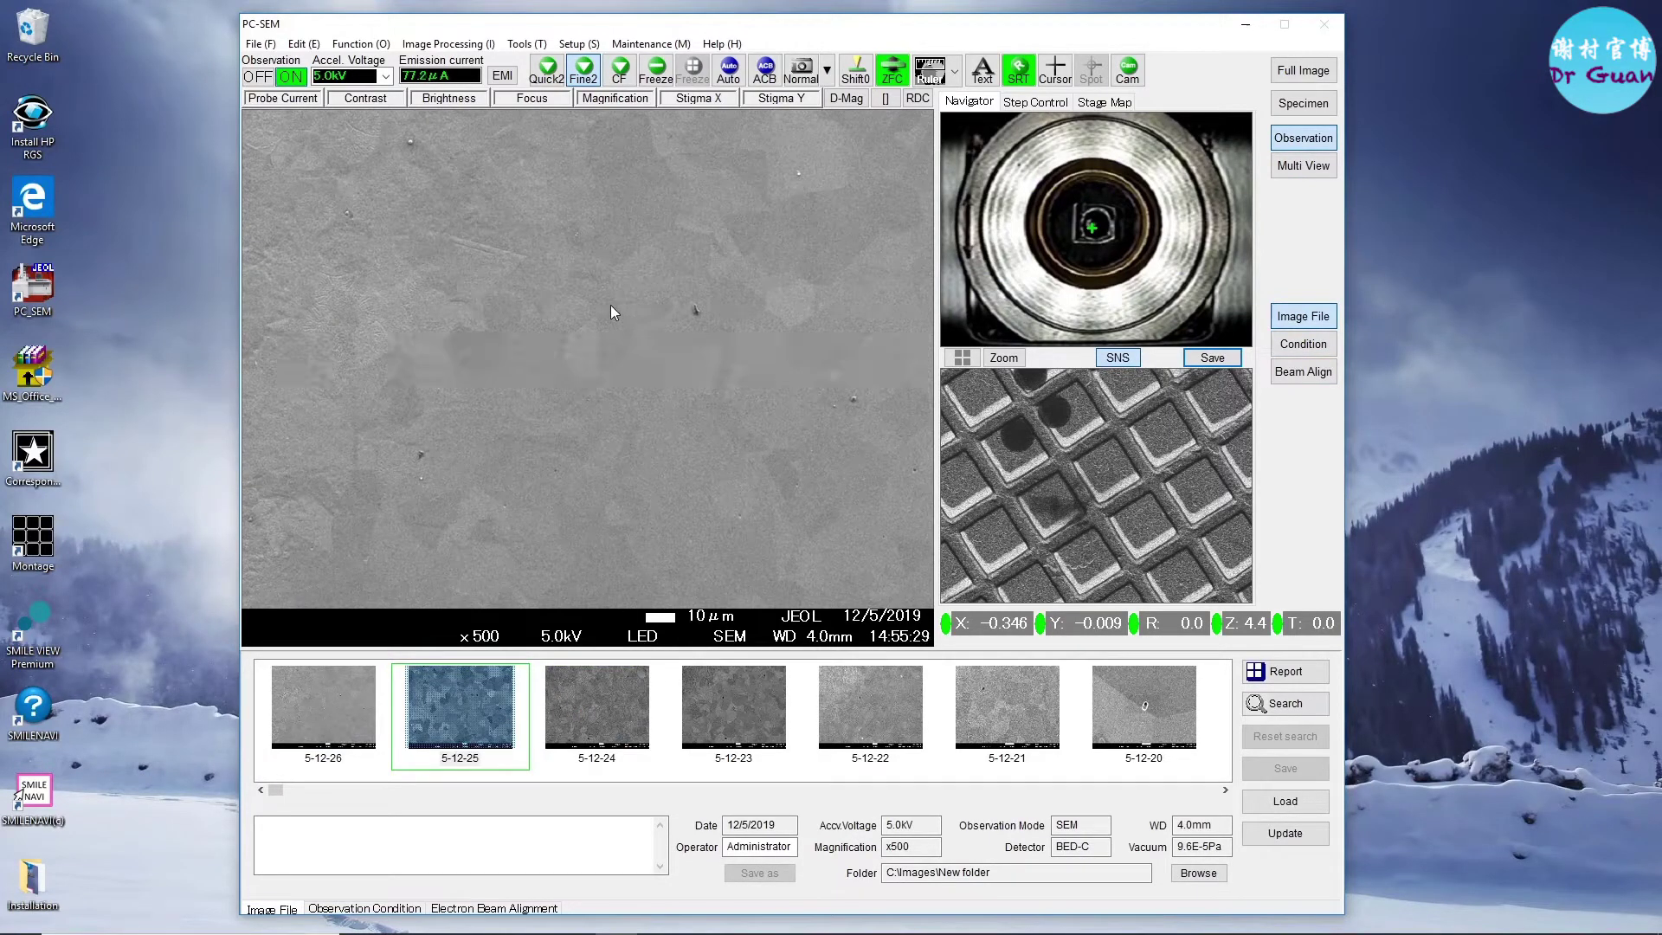
- Retract the RBED detector and check the chamber with the side camera before resuming observation
left_click(1303, 347)
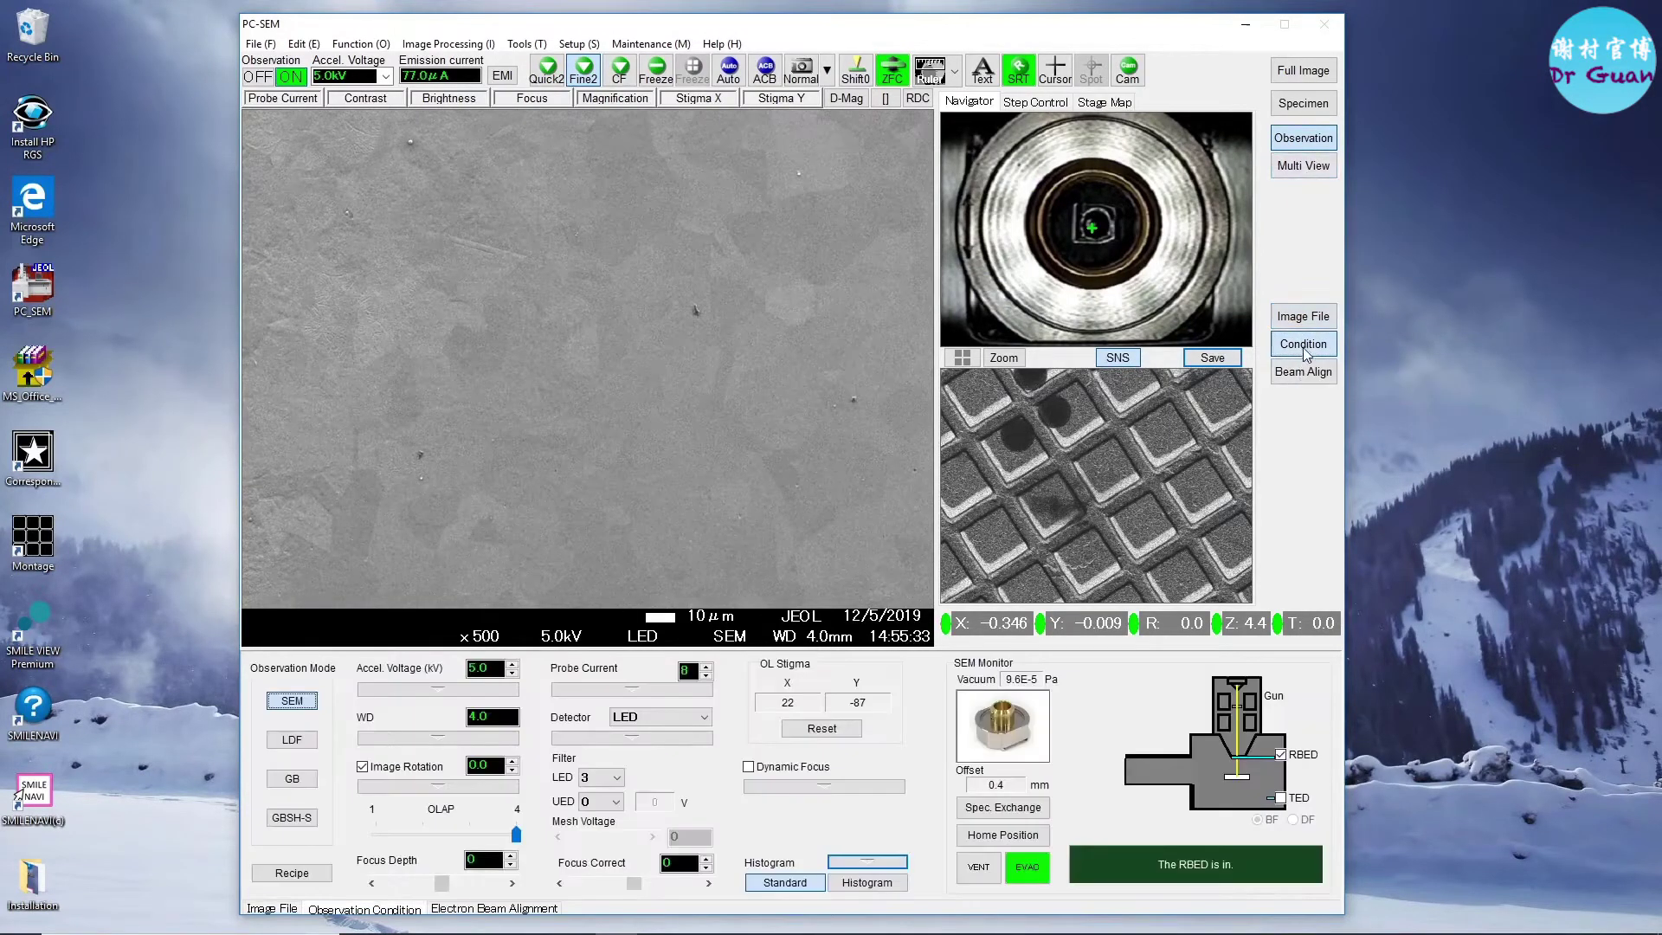
left_click(1283, 756)
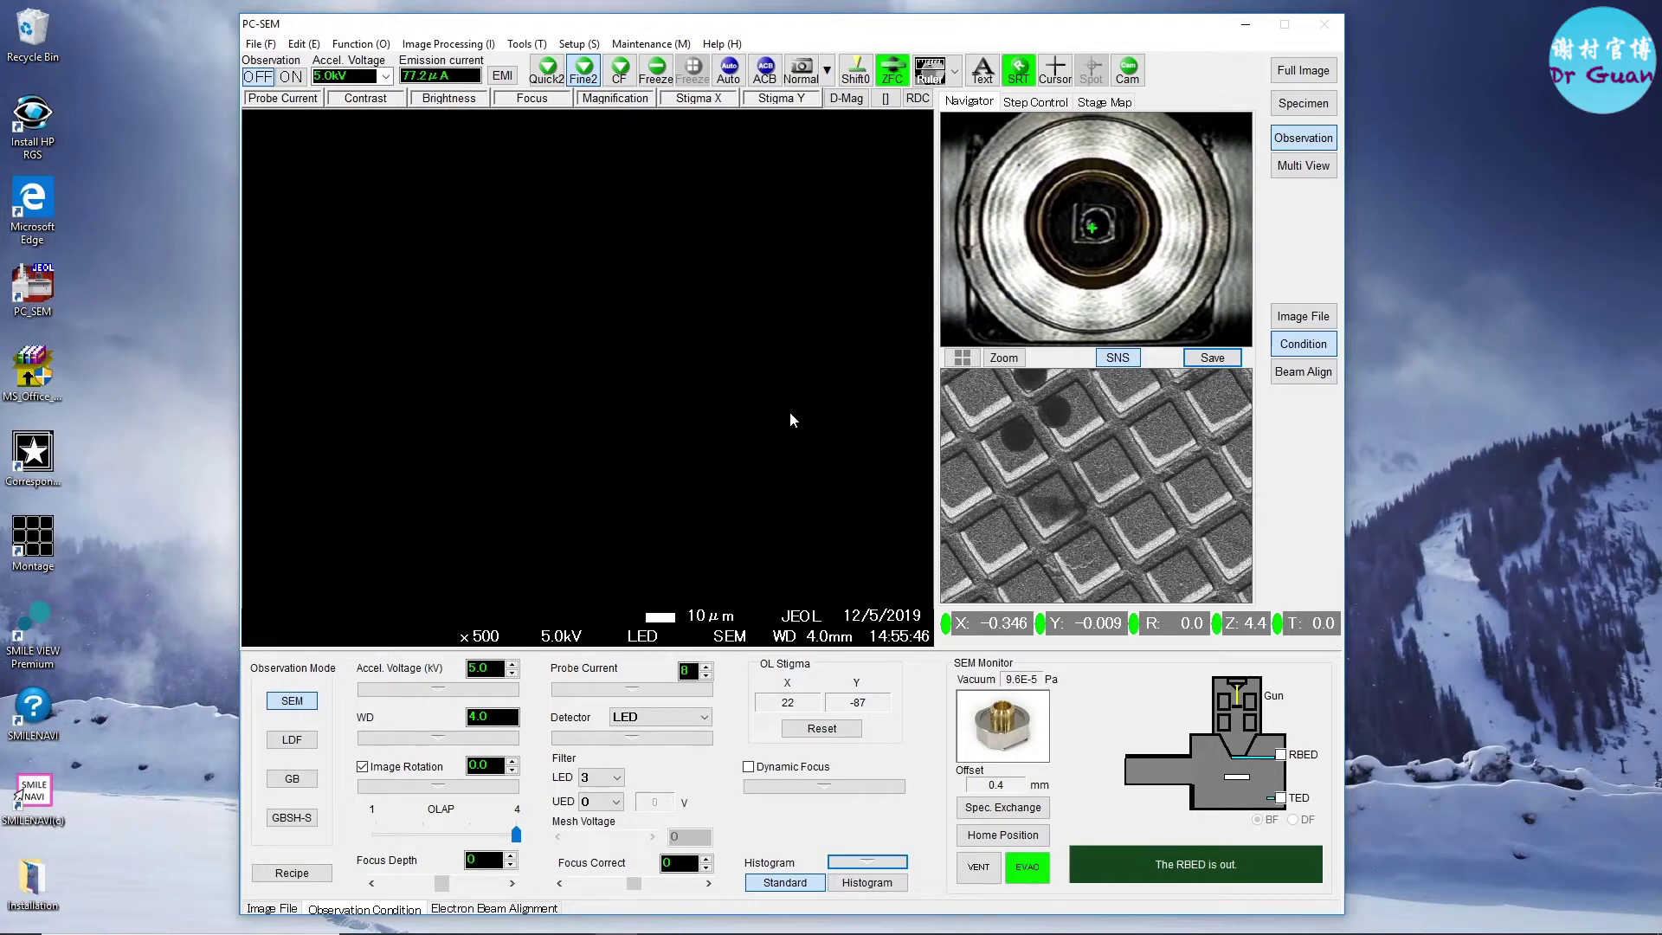
left_click(1127, 76)
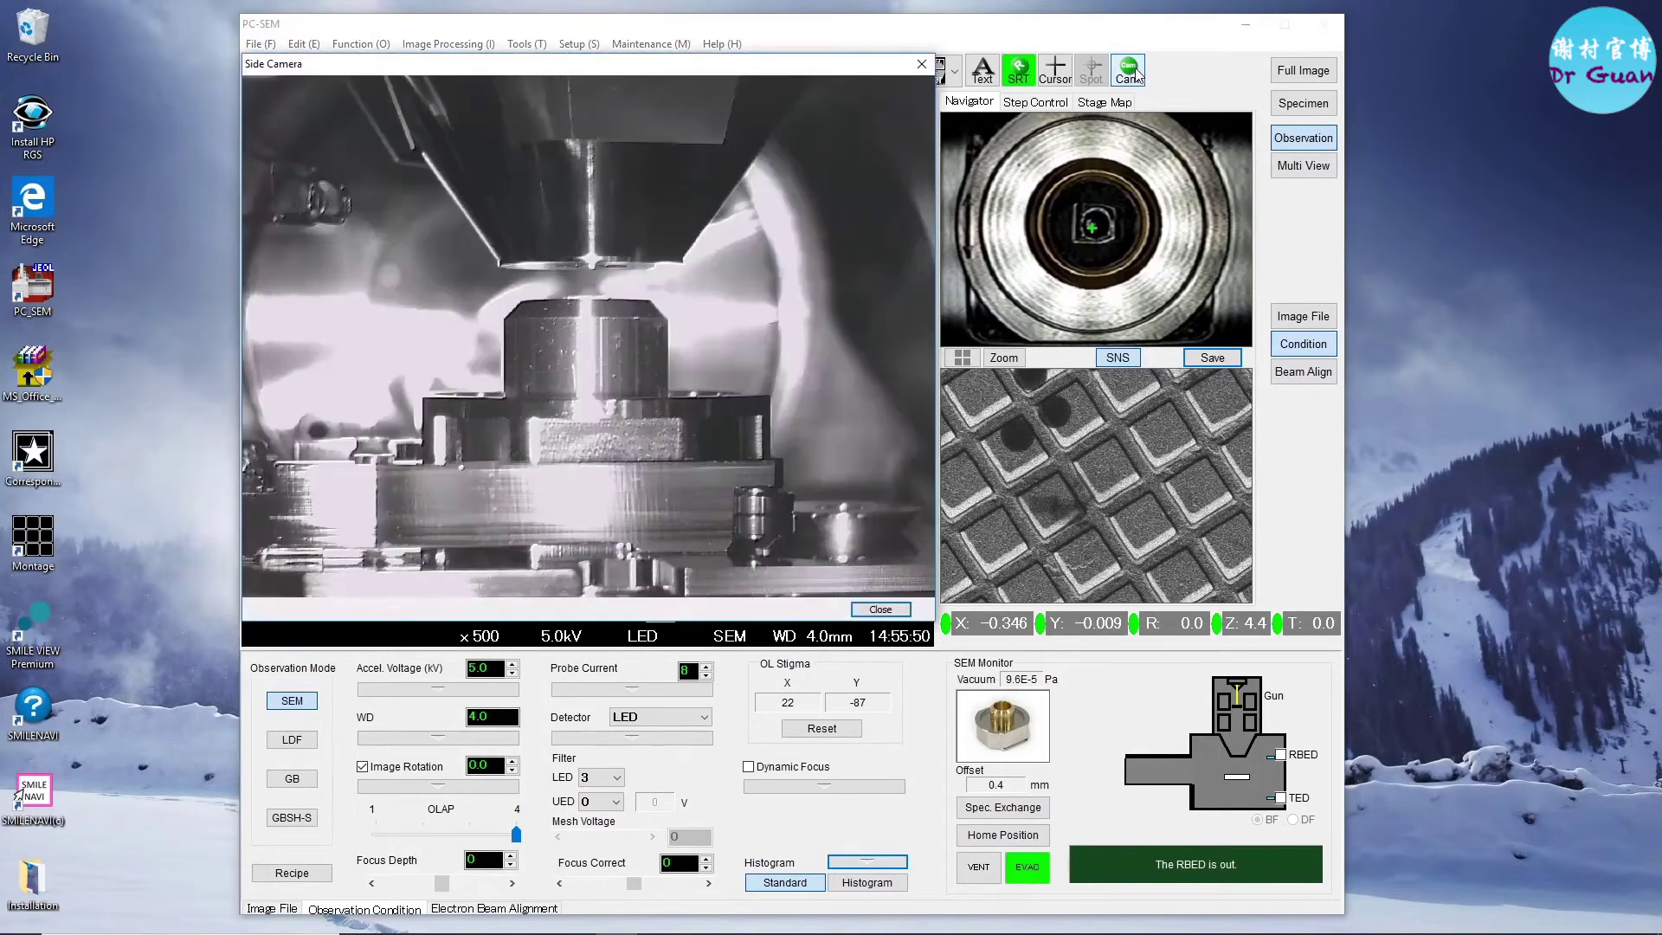
left_click(920, 66)
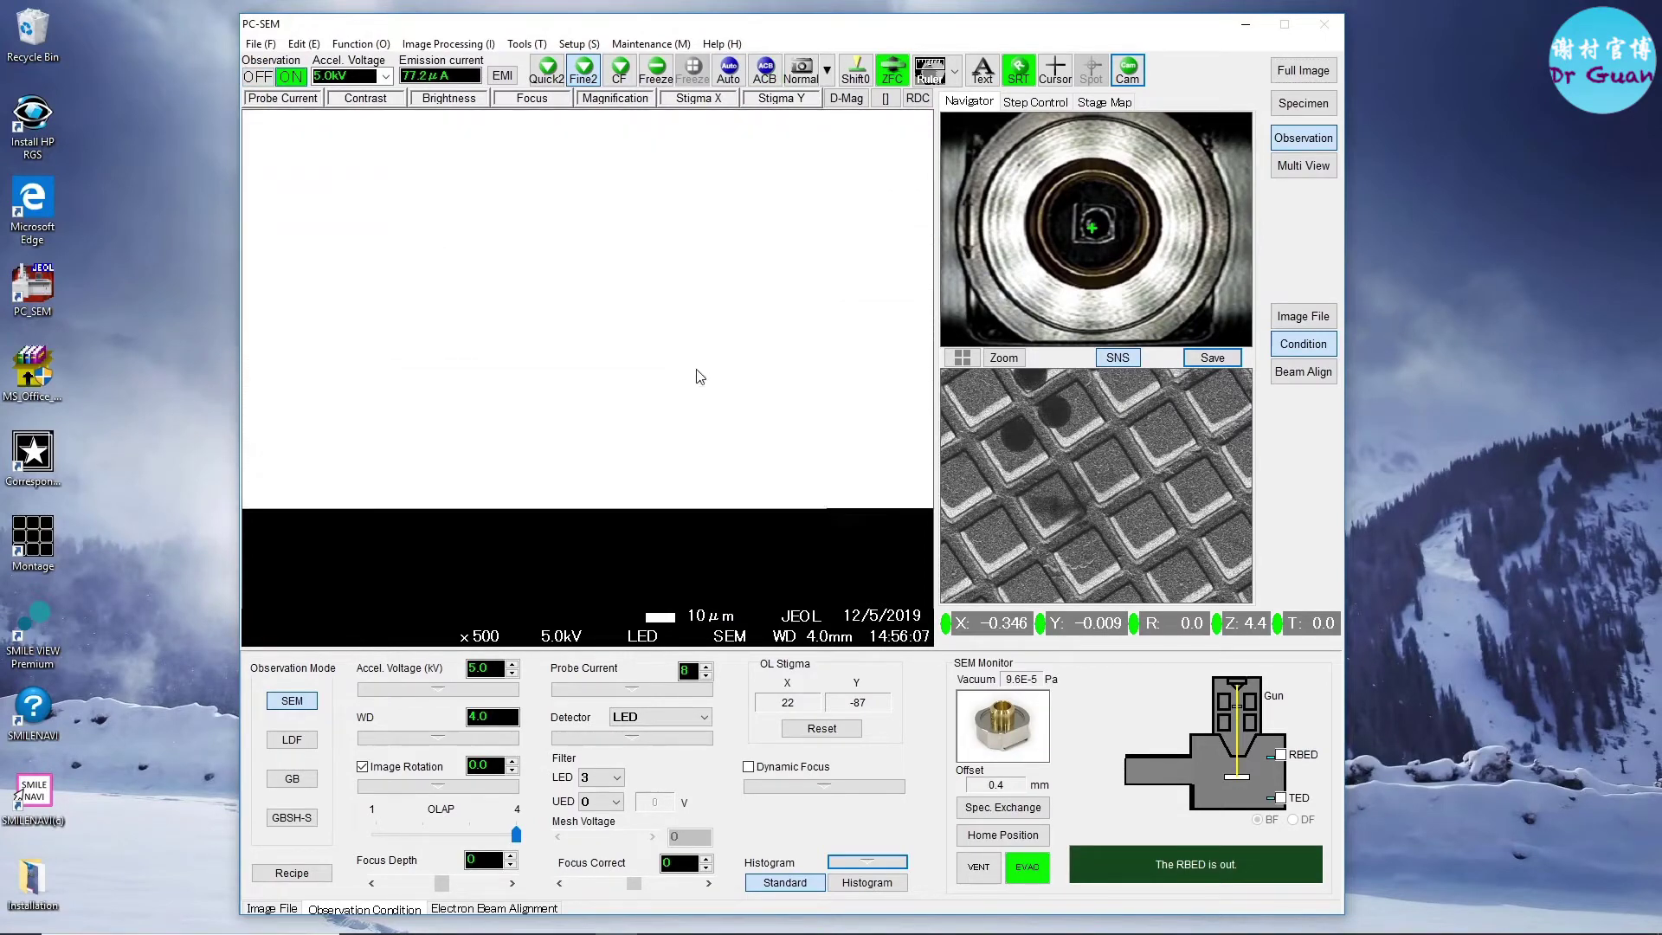
- Set the magnification to x1,000 and refocus the LED image in Quick2 scan using the RDC reduced scan area
scroll(697, 369, "up", 3)
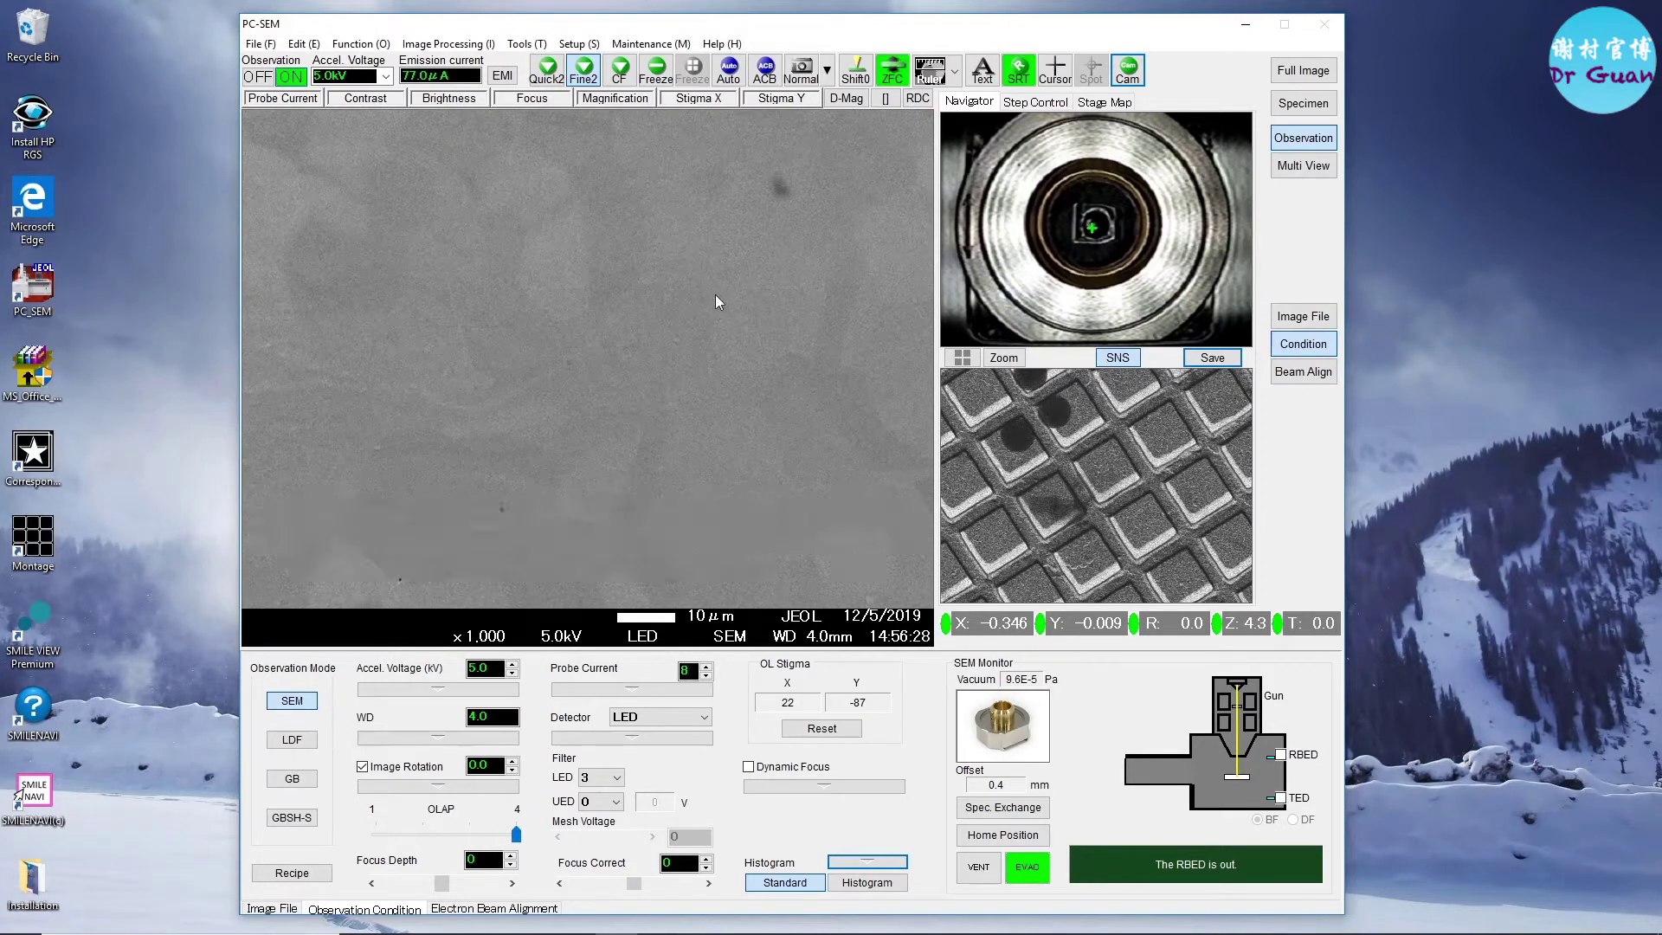
left_click(547, 68)
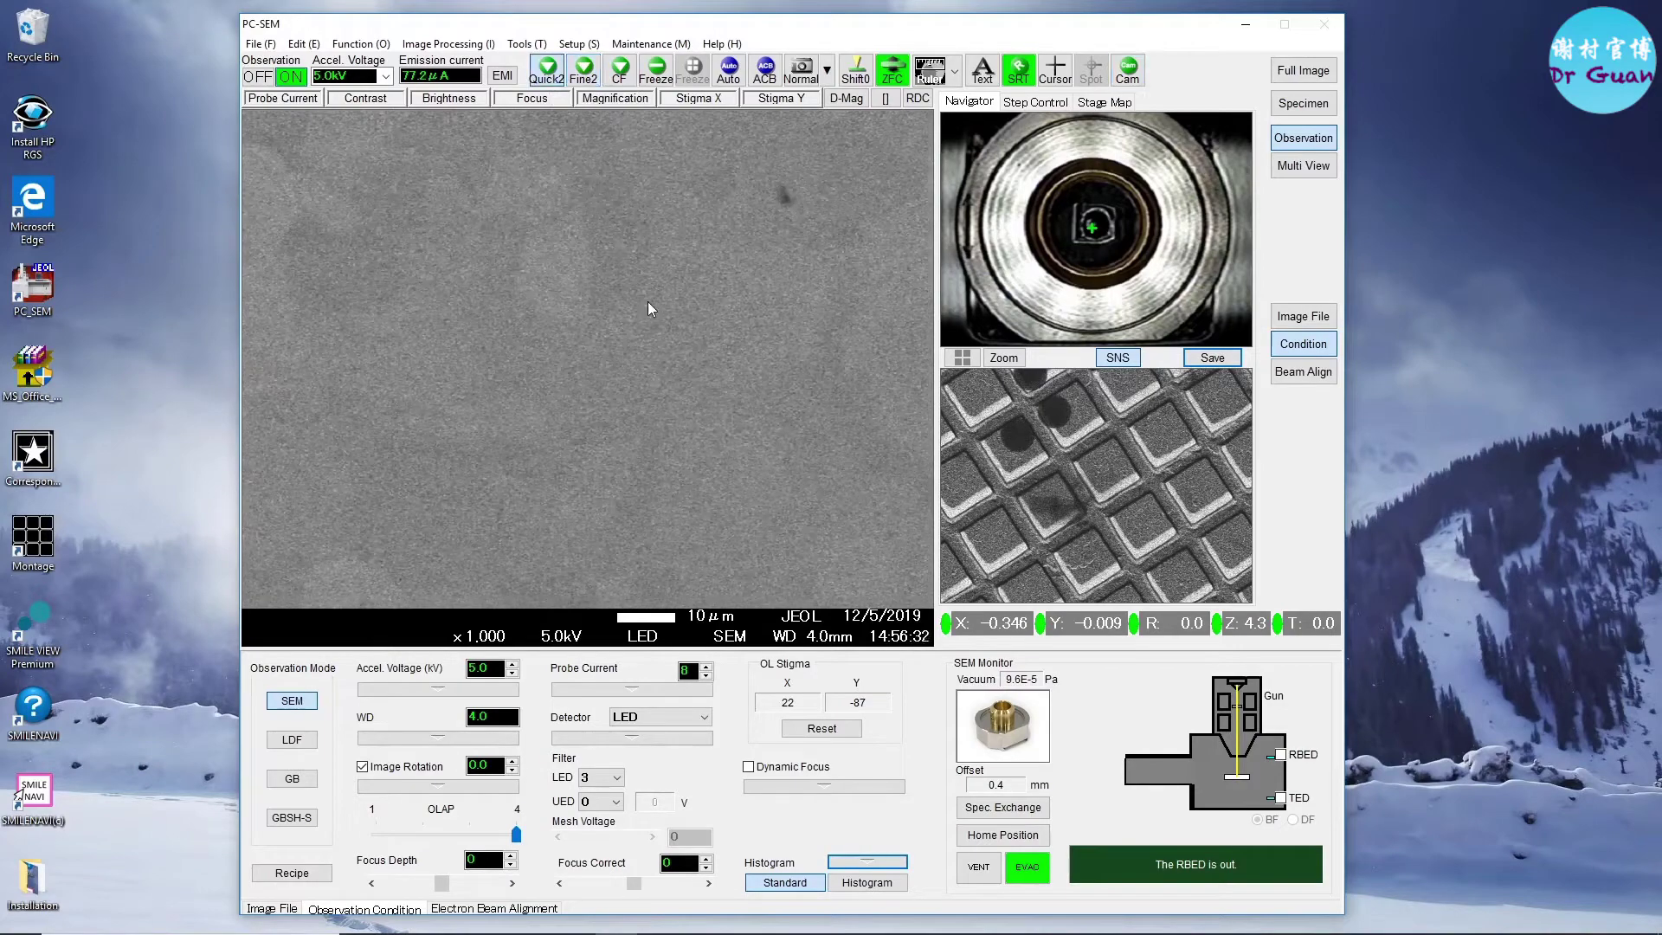
left_click(917, 98)
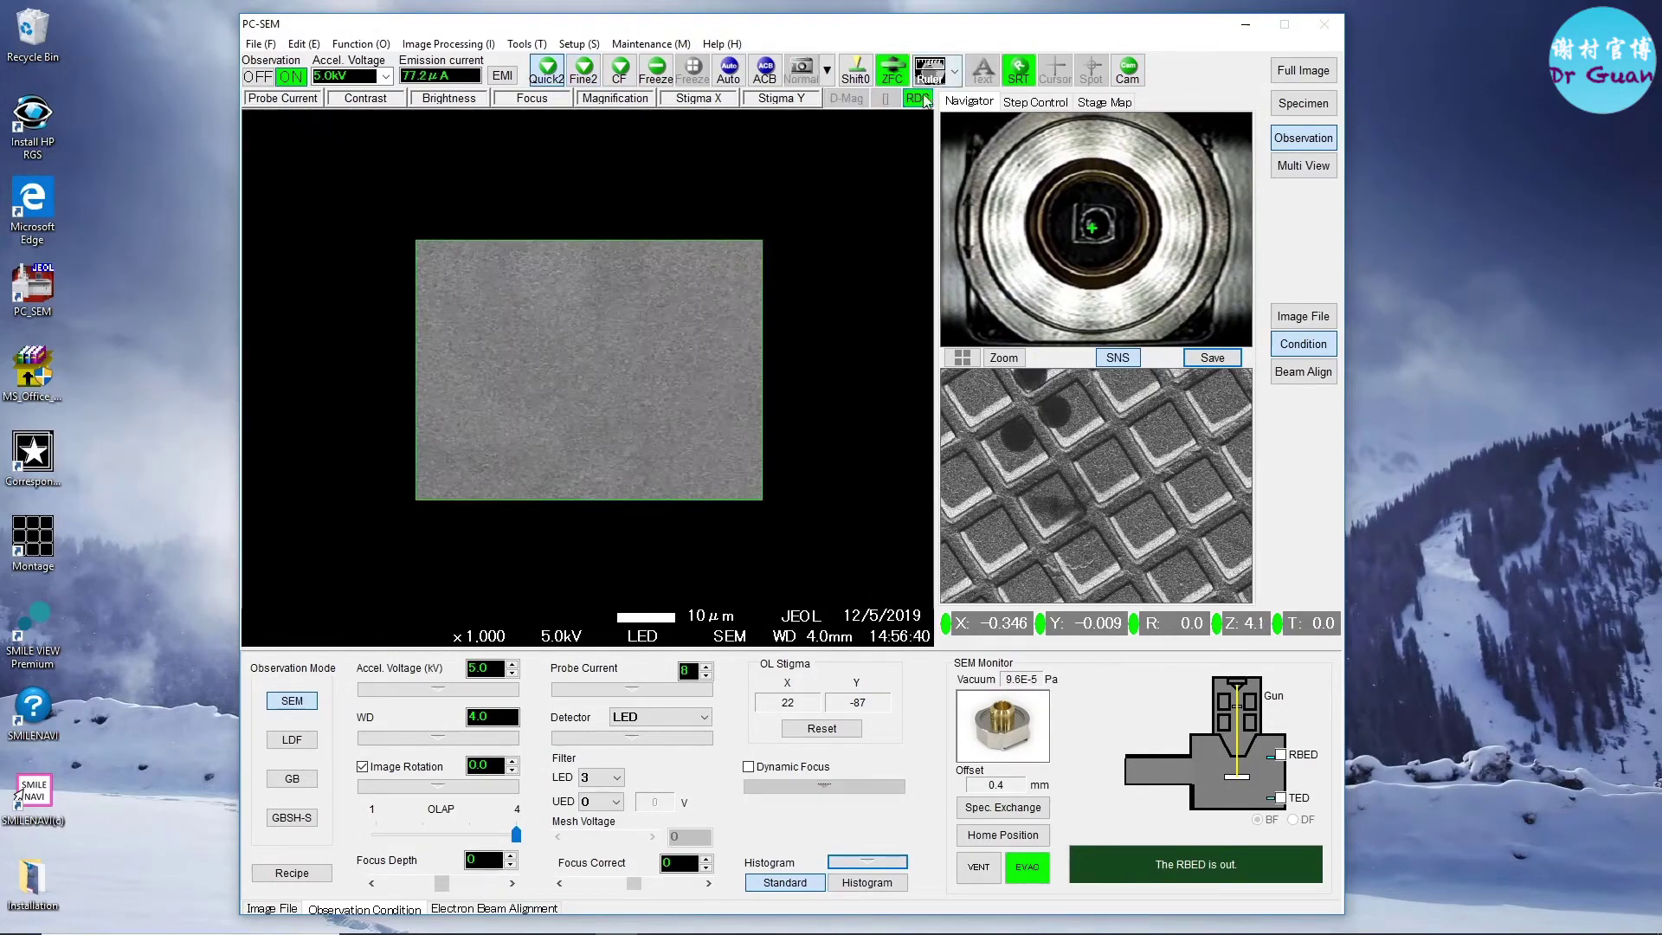
left_click(919, 99)
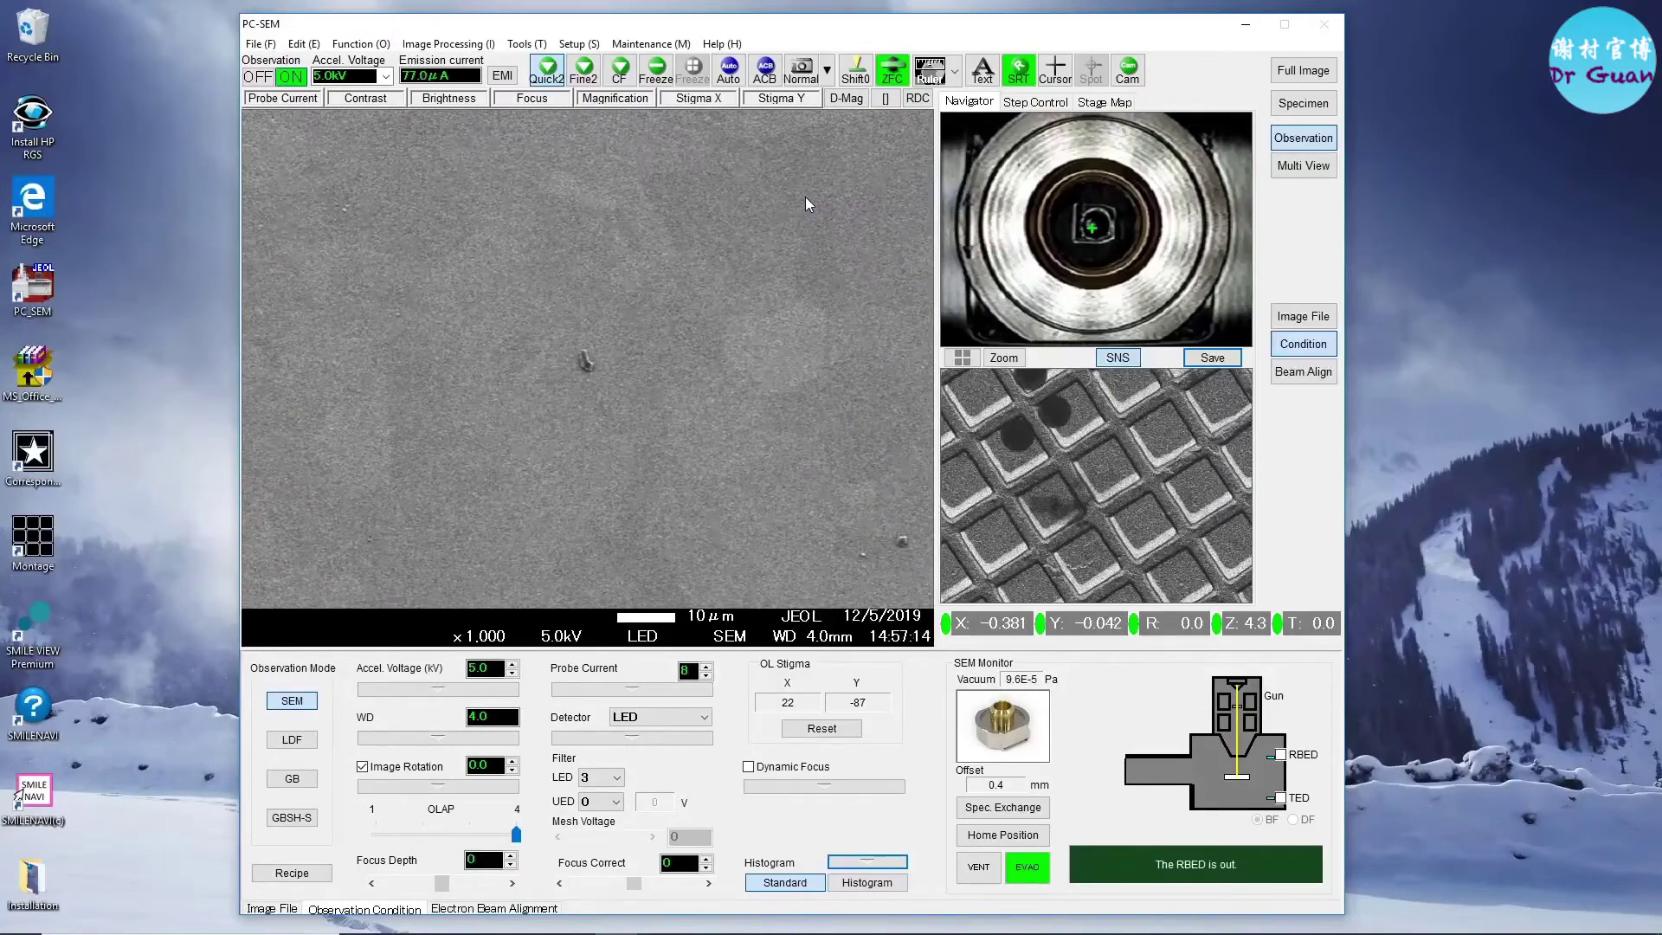
- Magnify the surface particle to x4,000, fine-tune its focus with the RDC reduced scan area, and return to the full frame
scroll(810, 201, "up", 6)
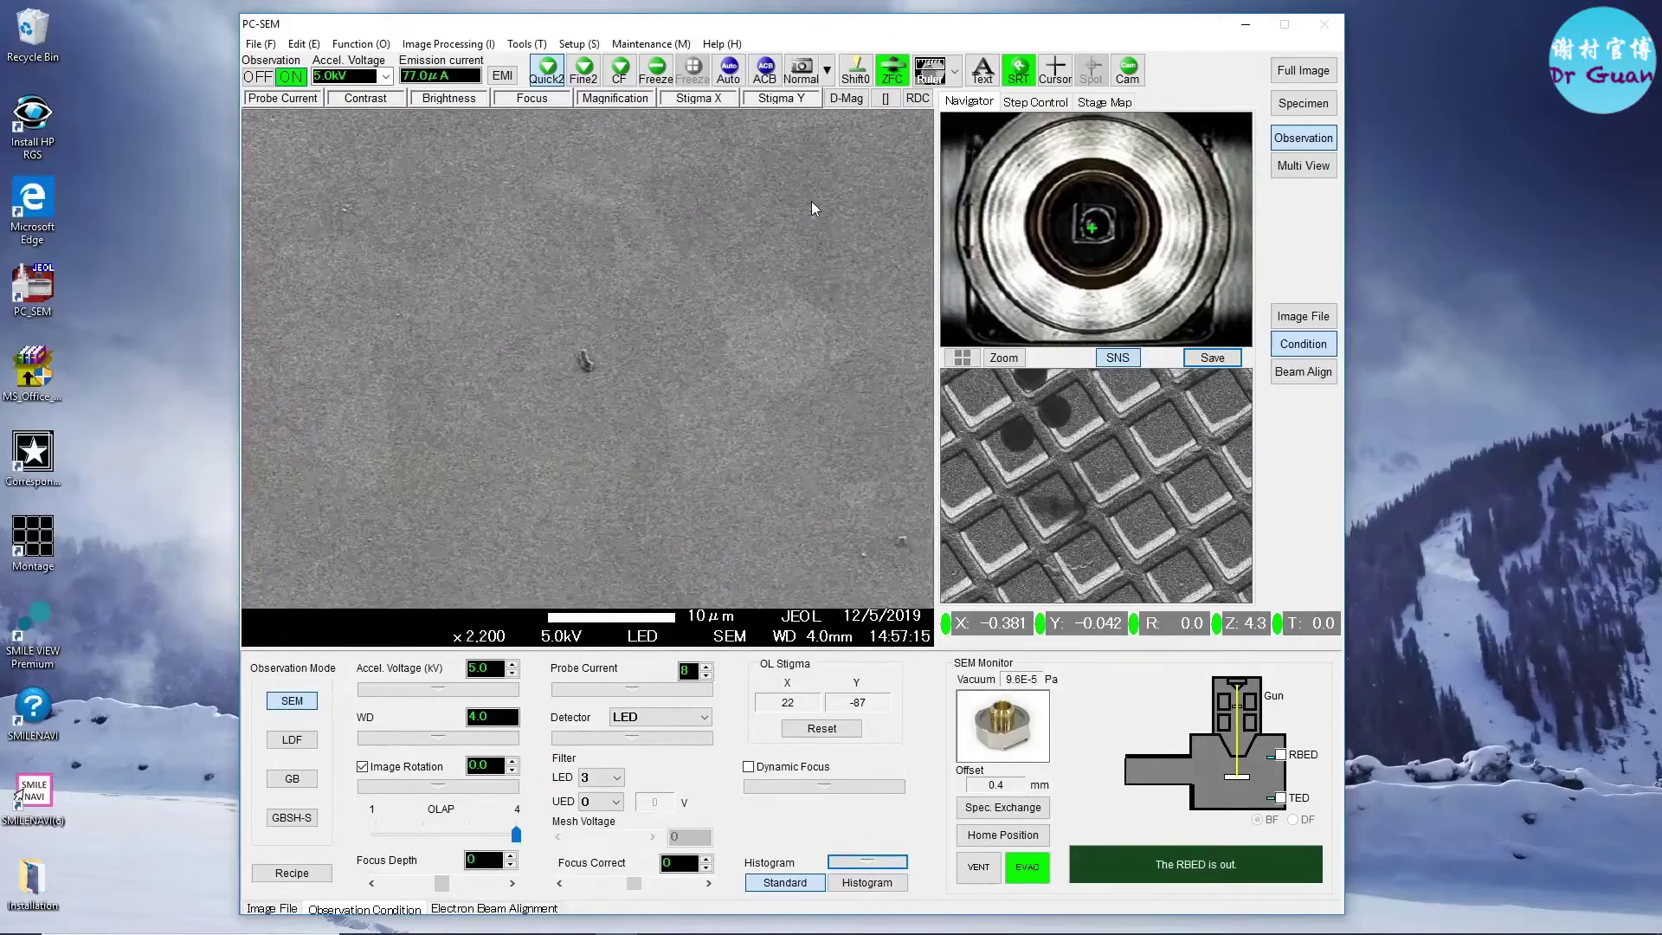
left_click(917, 98)
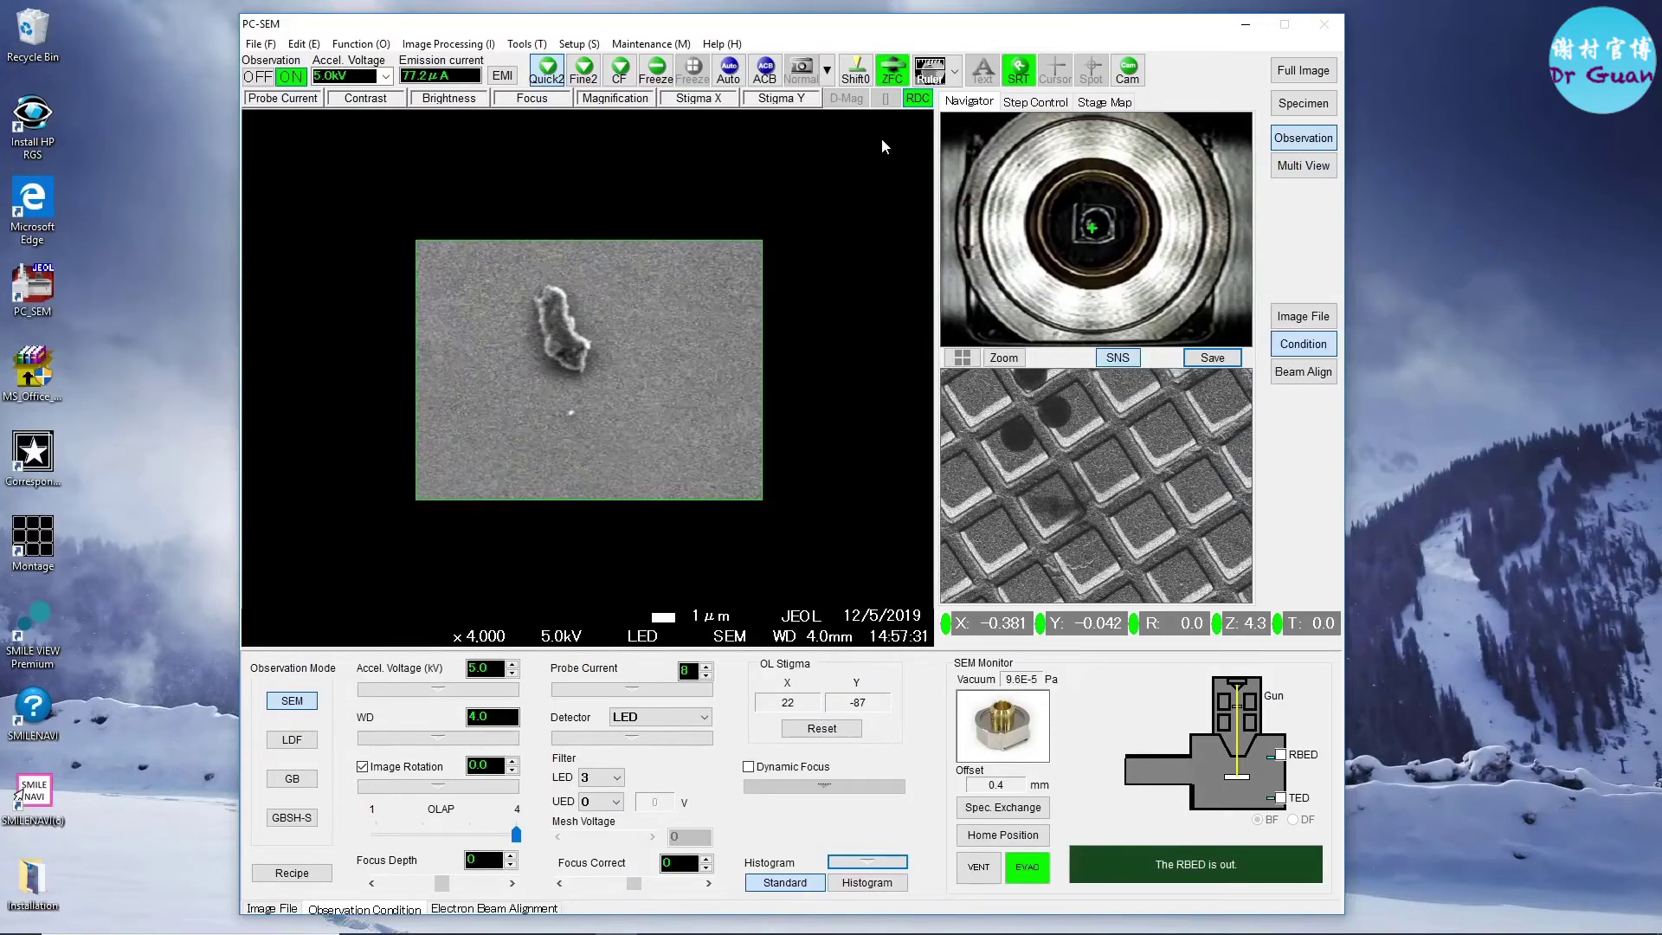
left_click(916, 99)
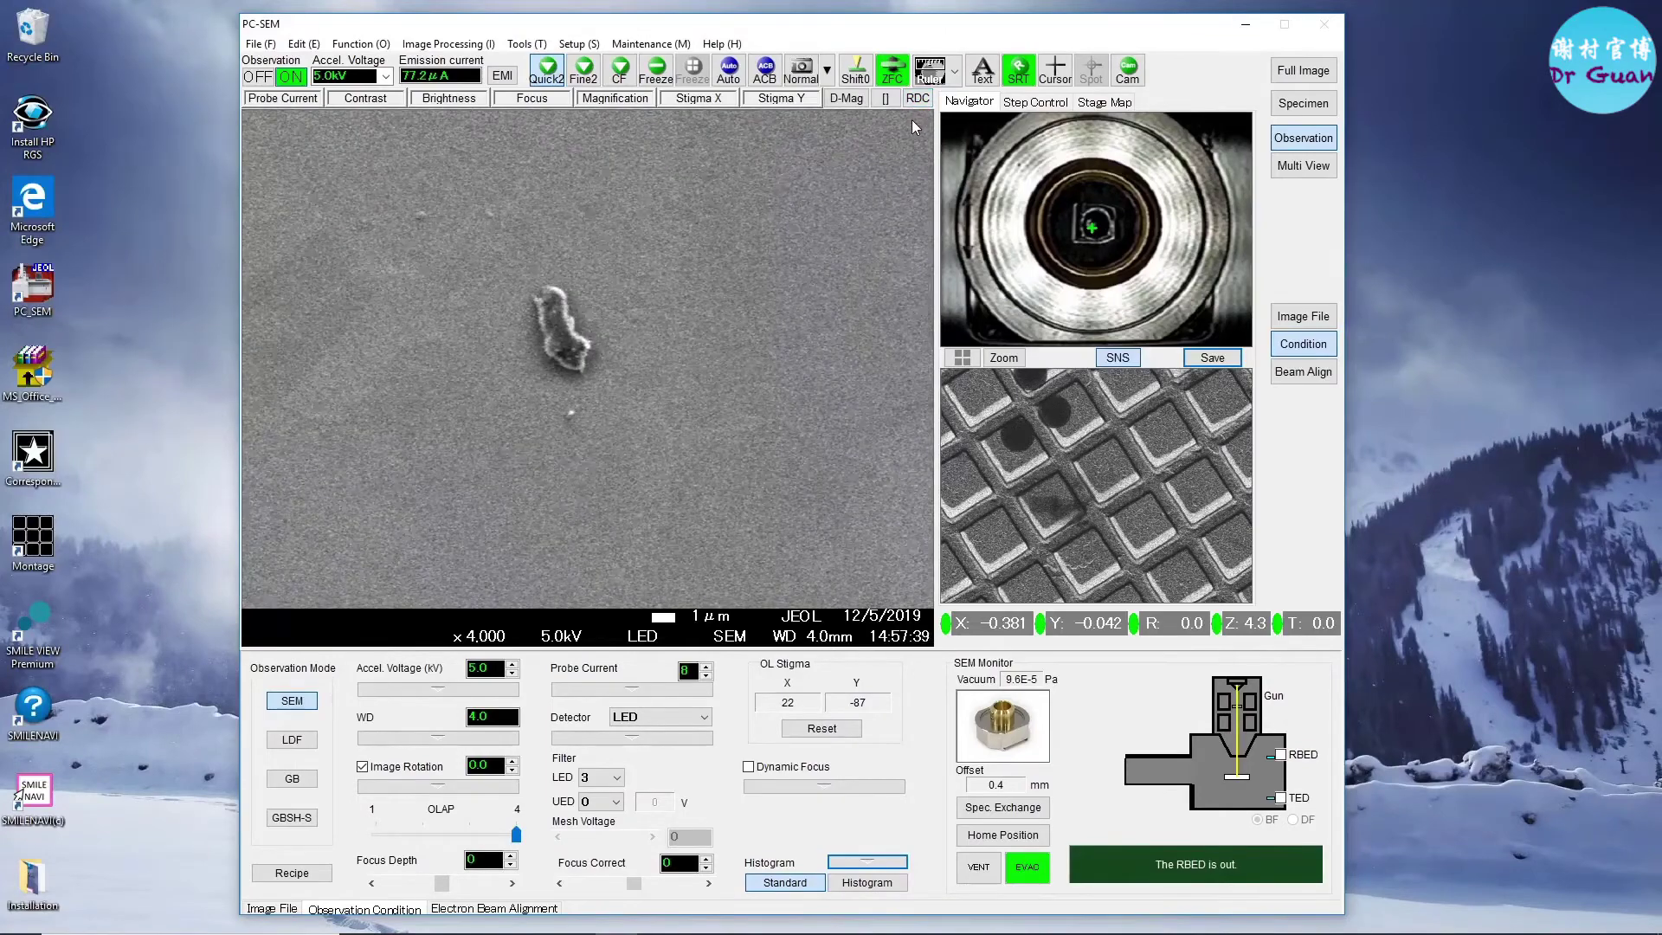
- Return the LED image to x1,000 magnification and adjust its contrast and brightness with ACB
scroll(901, 126, "down", 4)
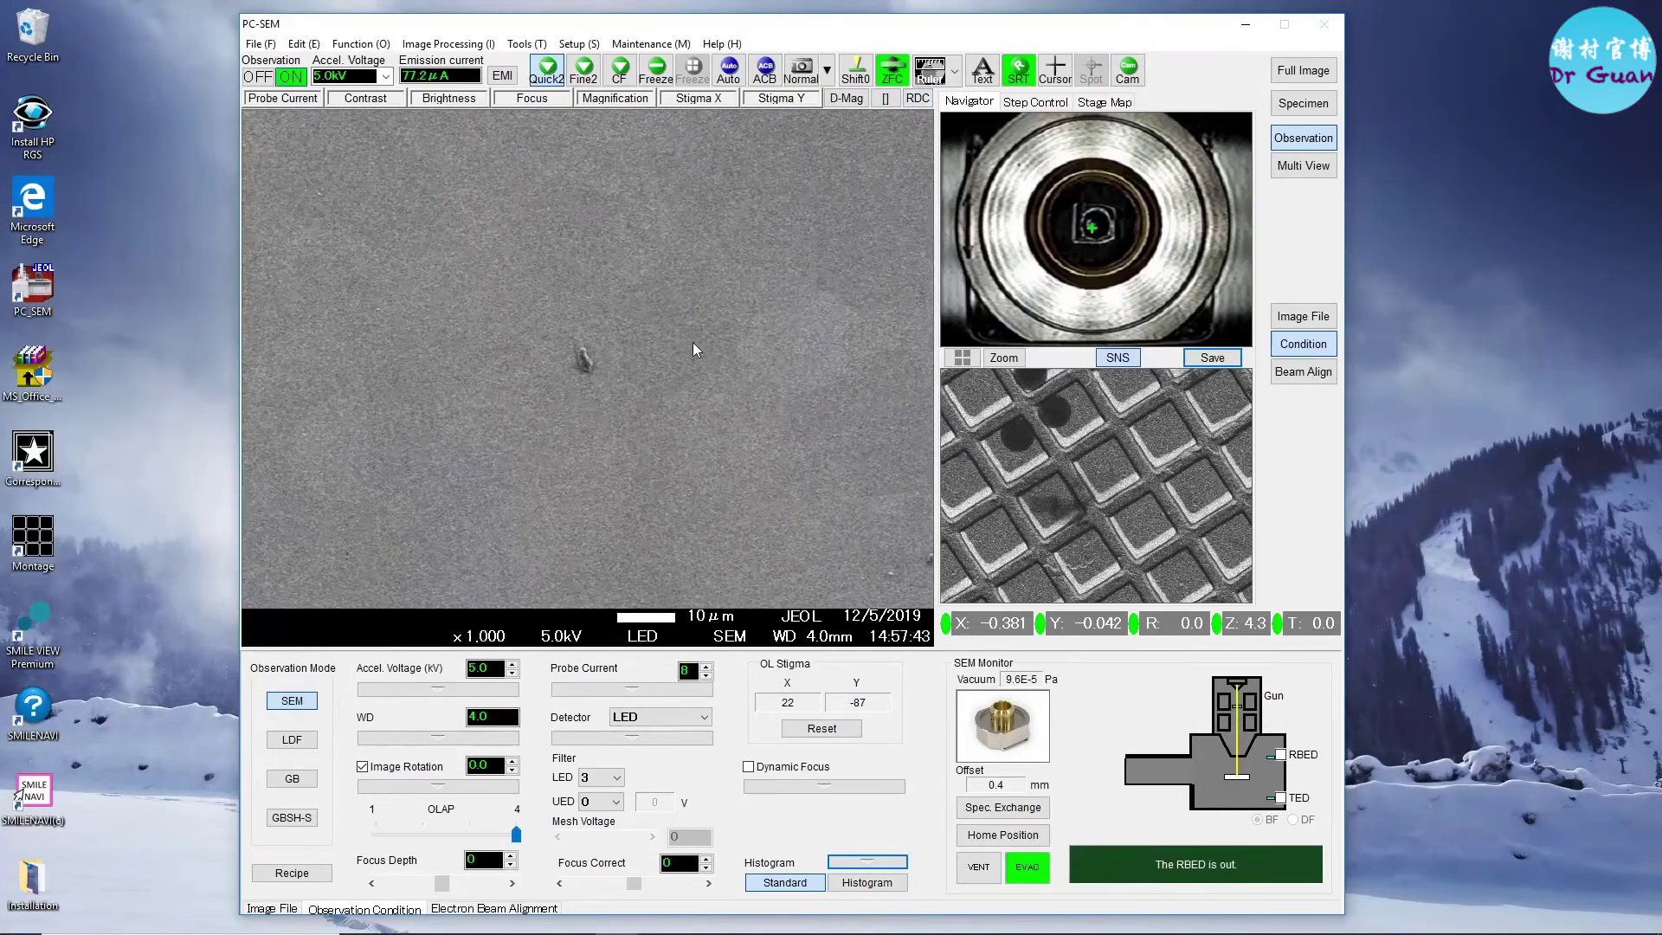
scroll(693, 341, "down", 1)
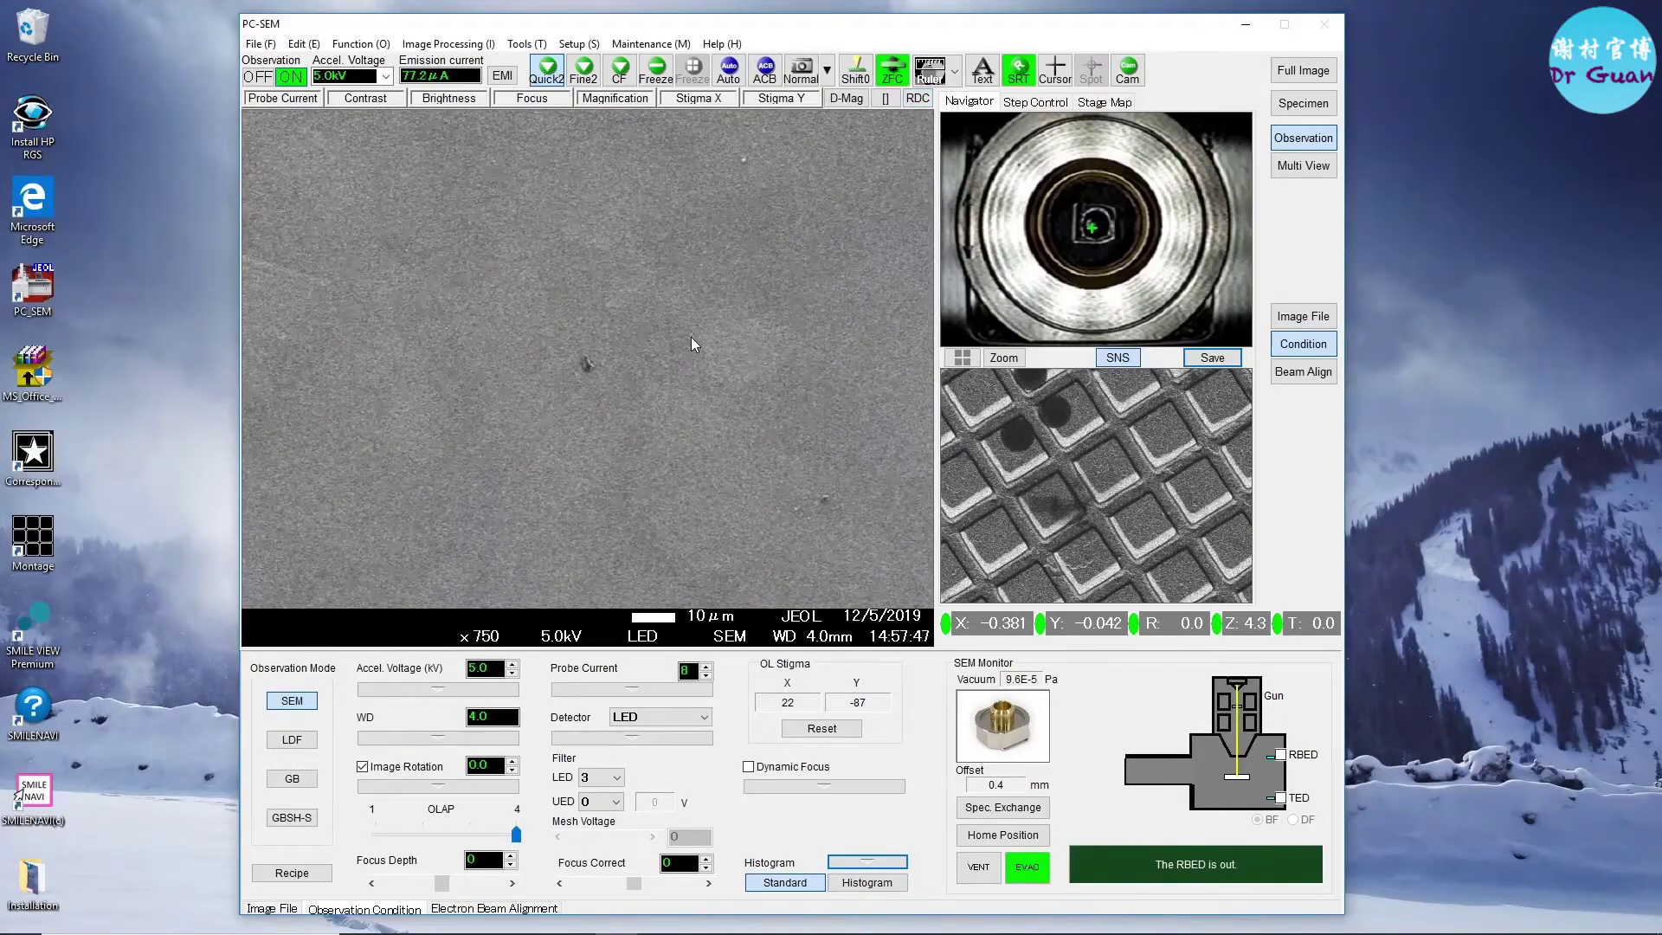
scroll(691, 336, "up", 1)
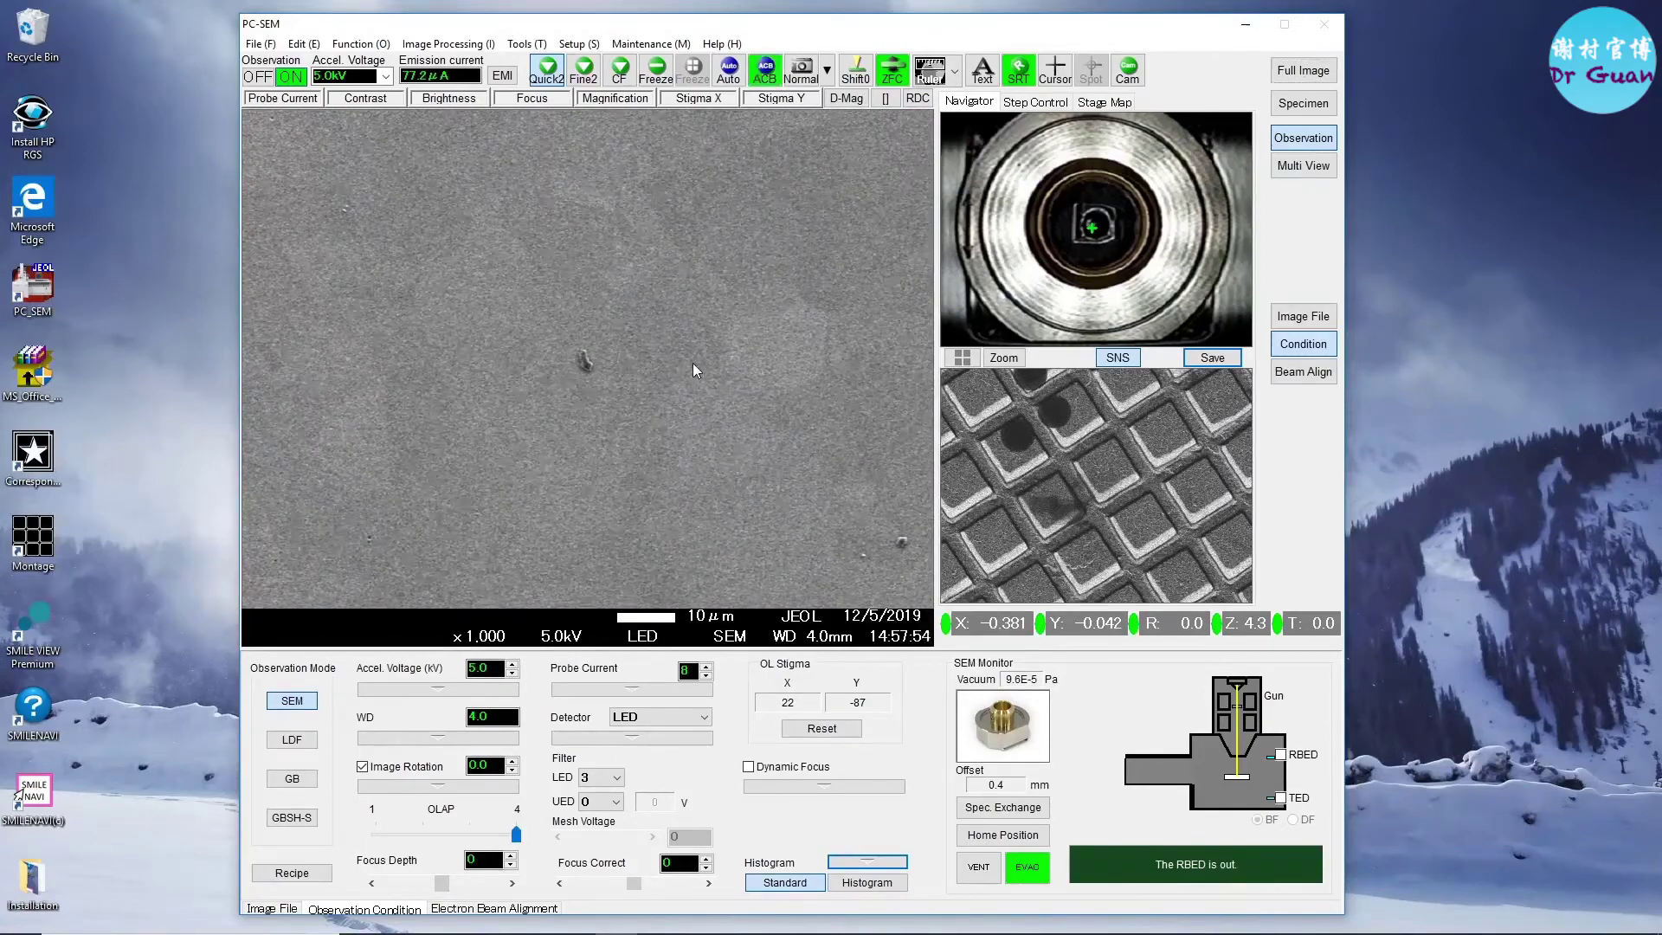
- Switch the detector to UED, capture the image at x1,000, and save it as a TIFF file
left_click(651, 638)
left_click(642, 669)
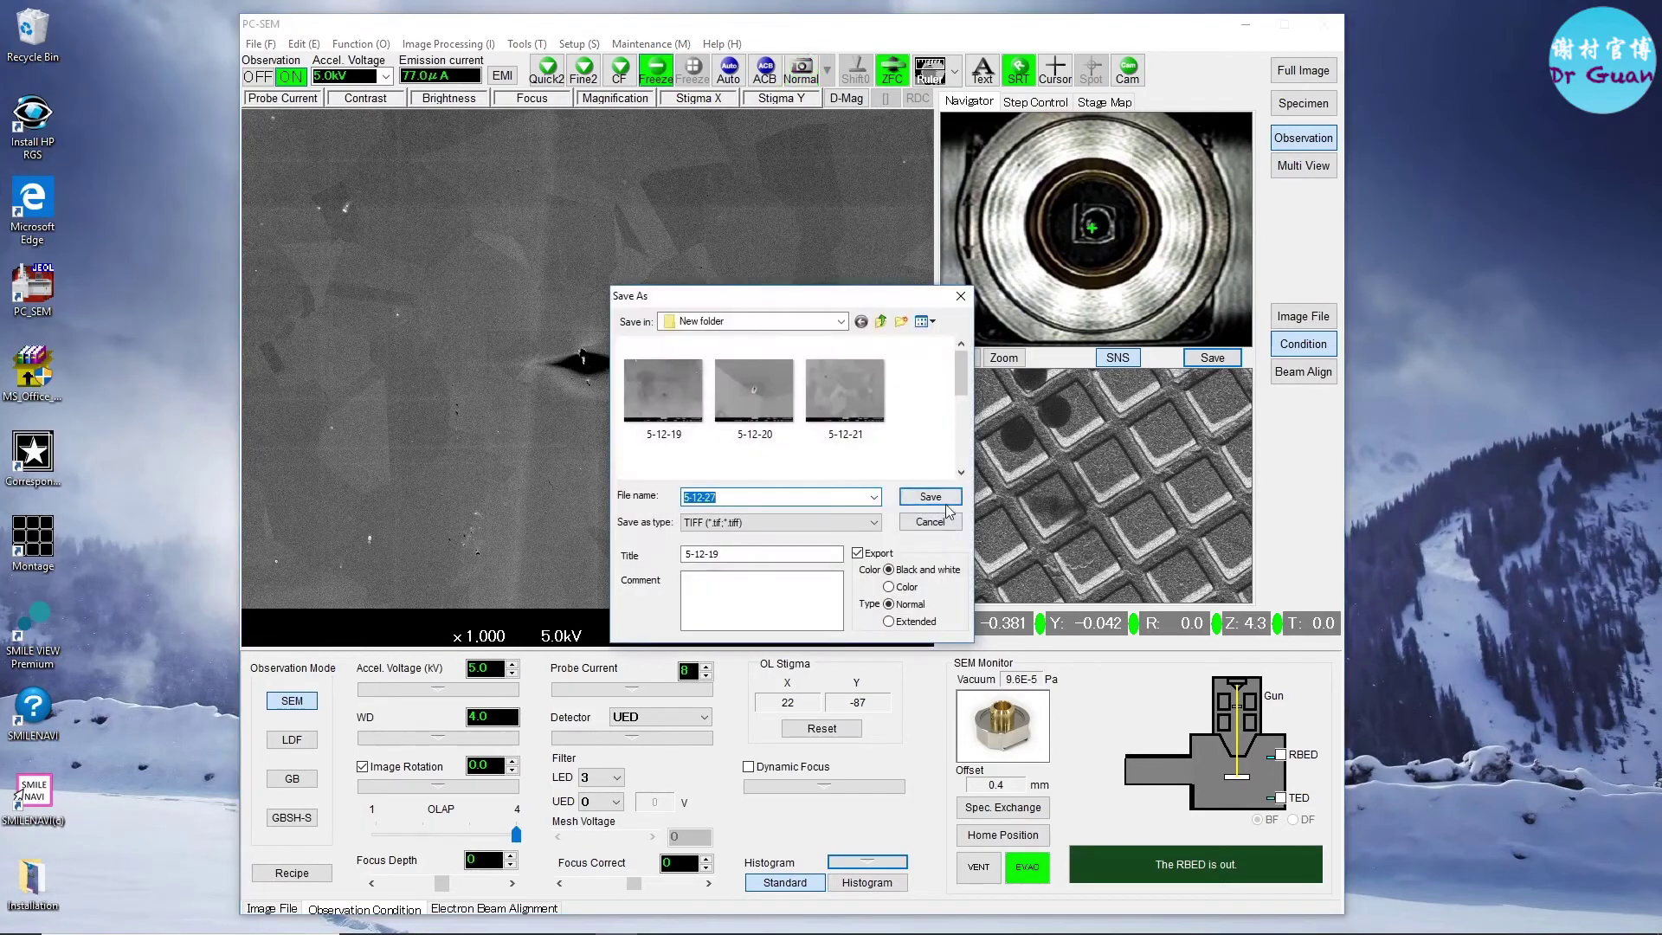
left_click(930, 496)
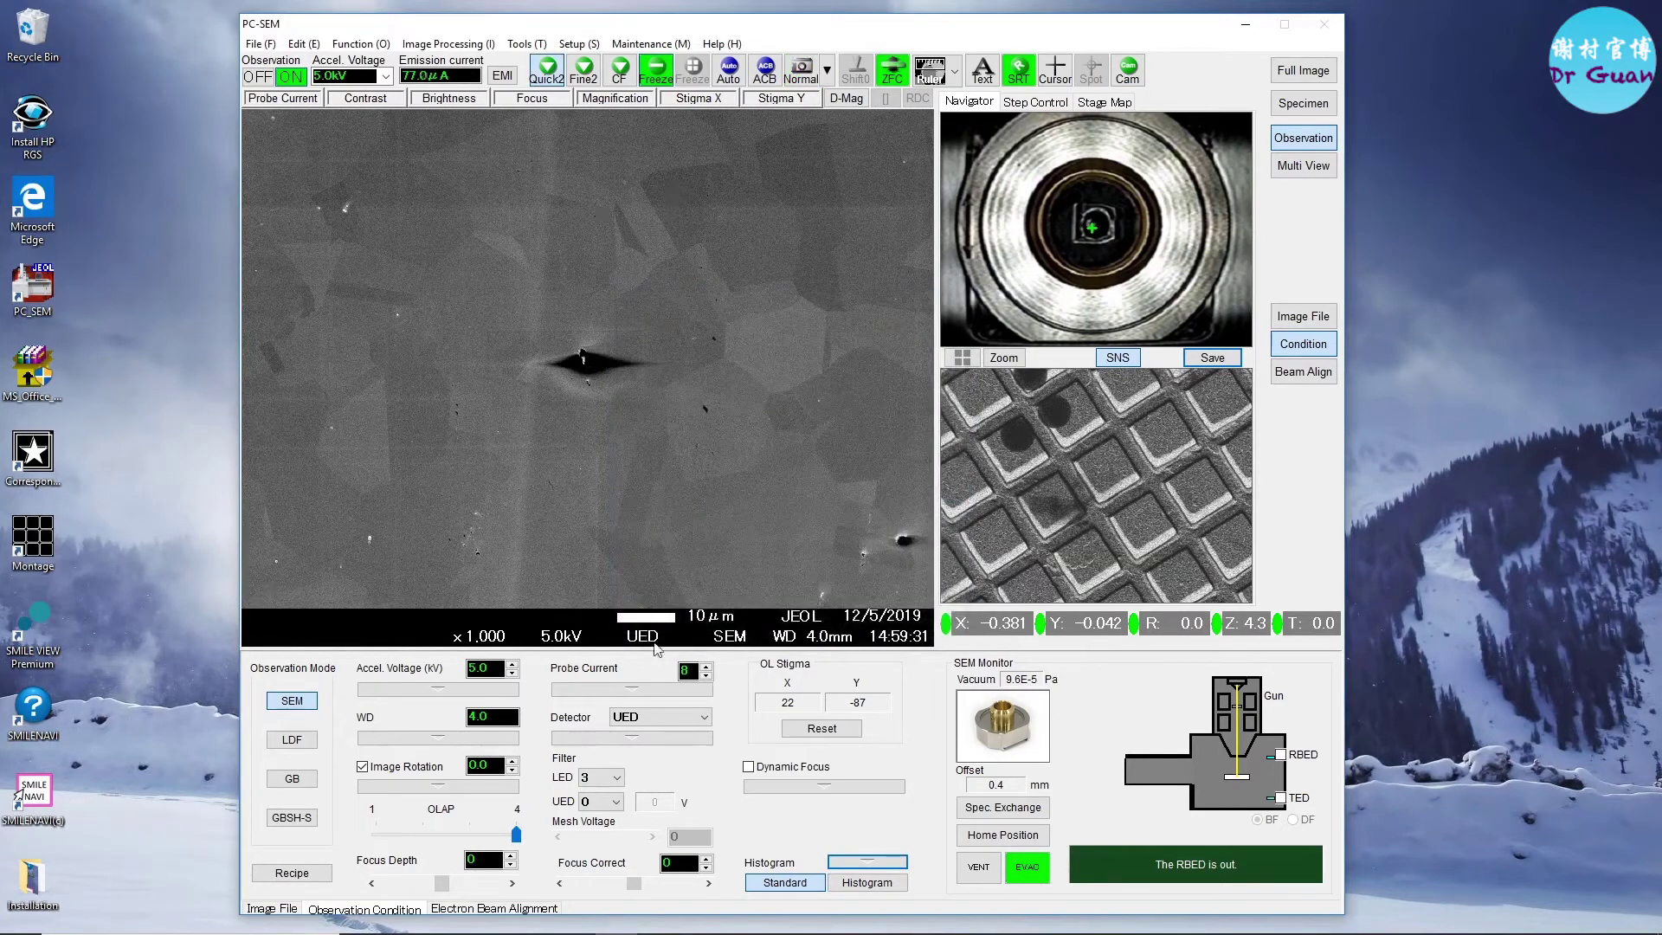
- Unfreeze the UED image and switch the detector to USD for live viewing
left_click(663, 78)
left_click(704, 717)
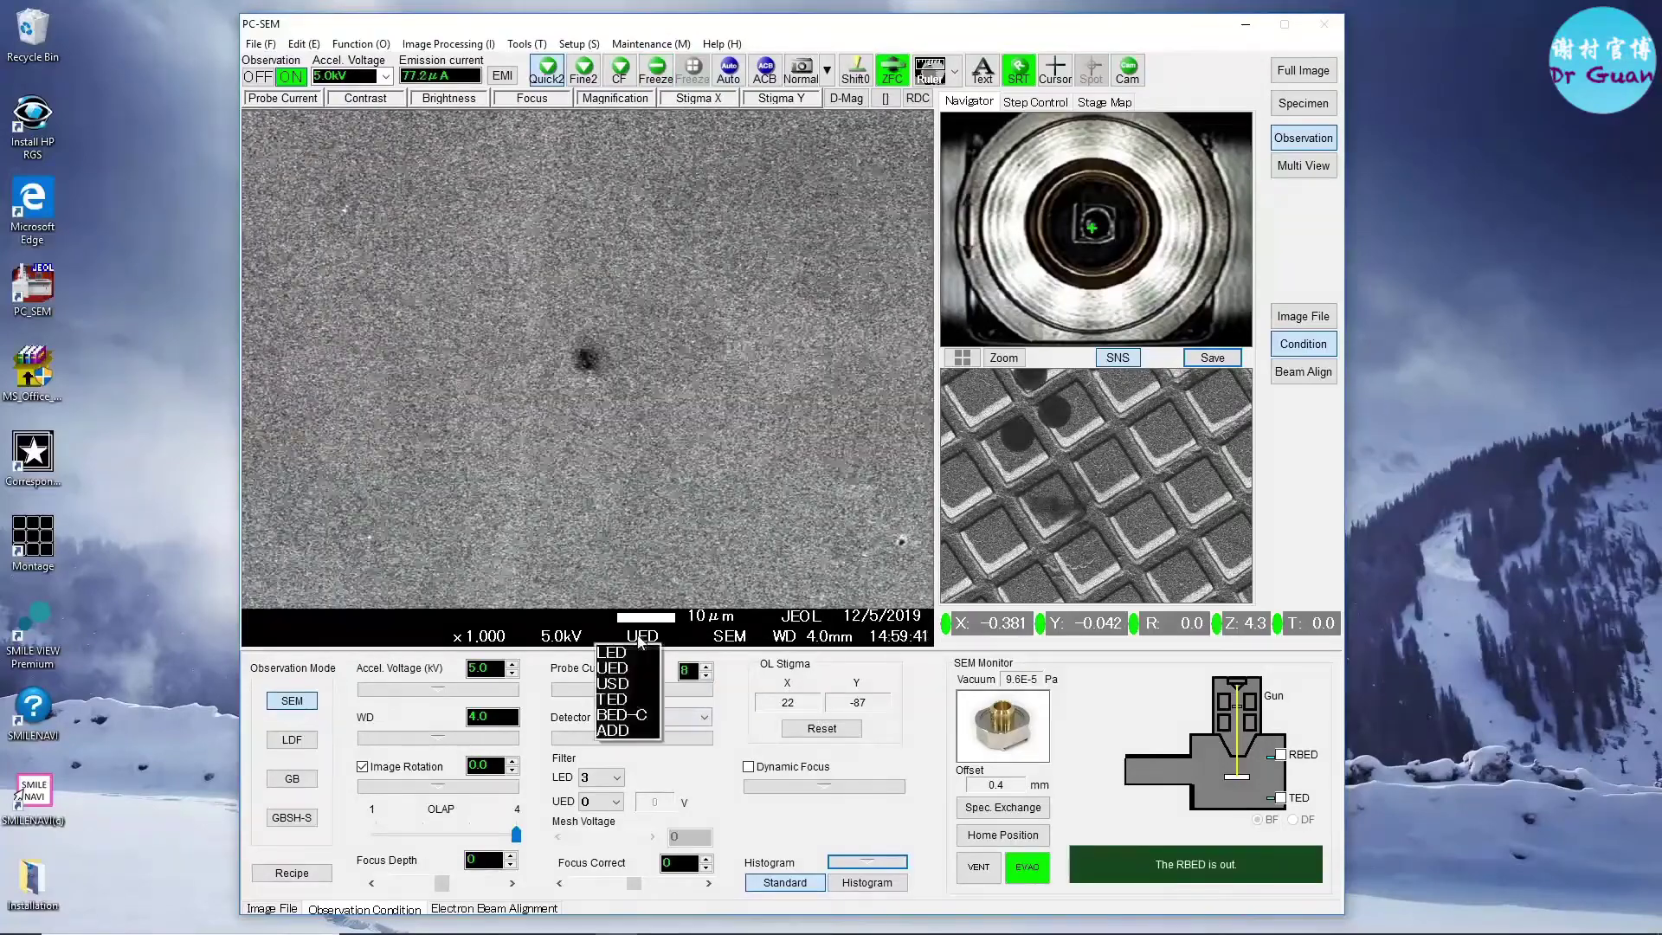
left_click(632, 686)
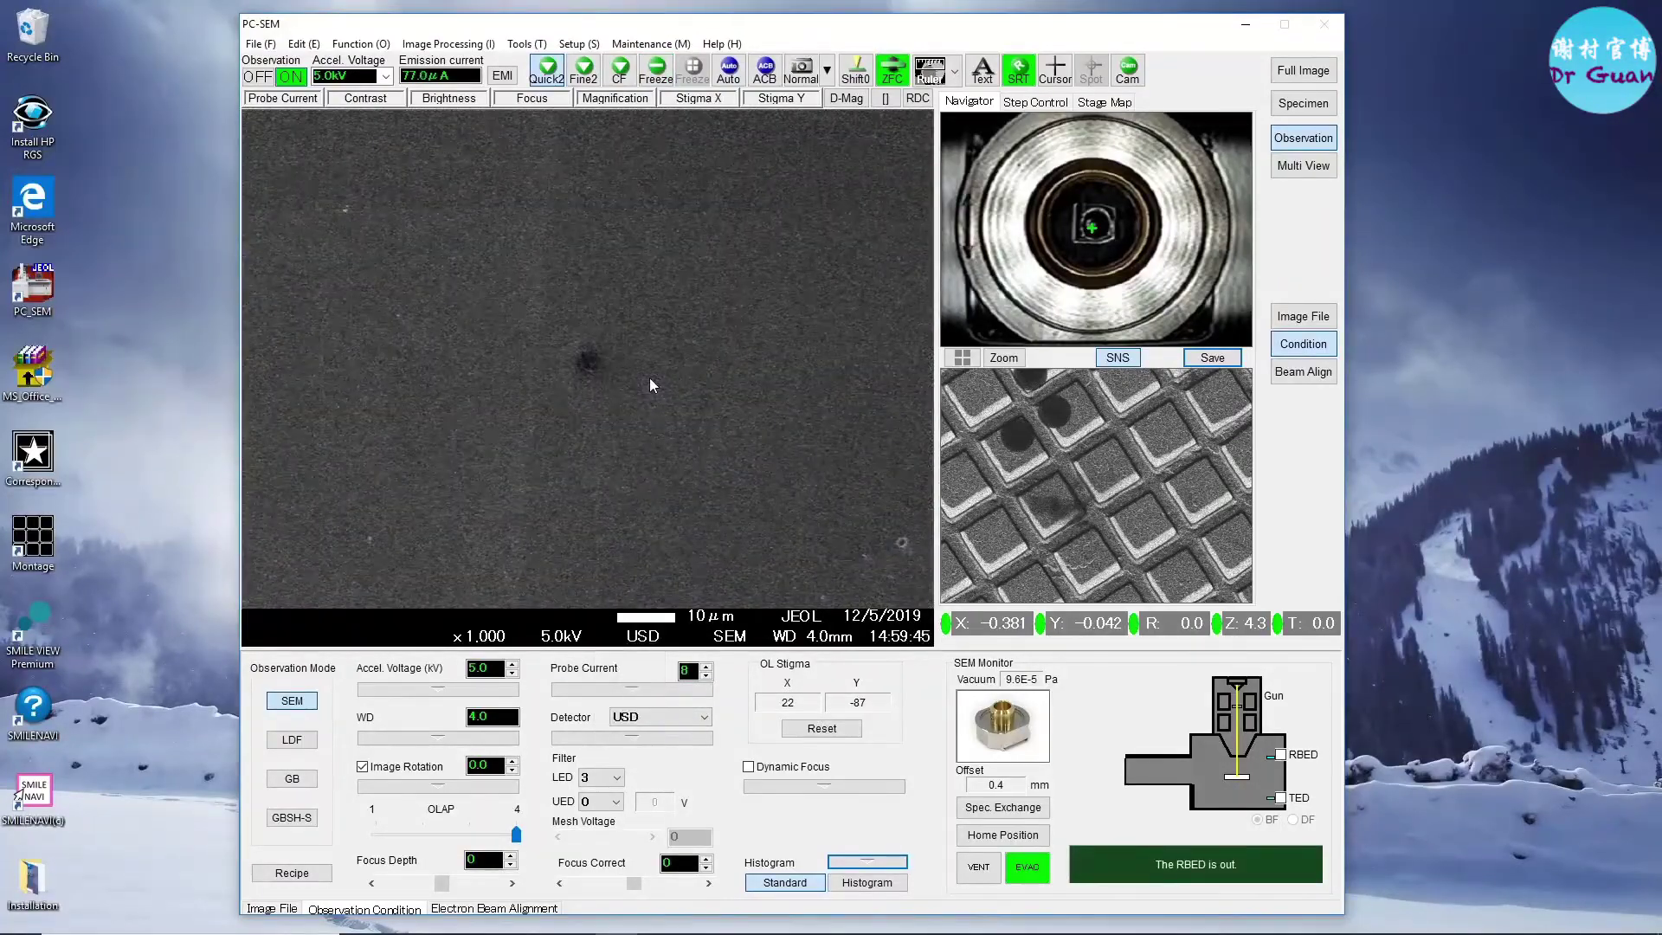